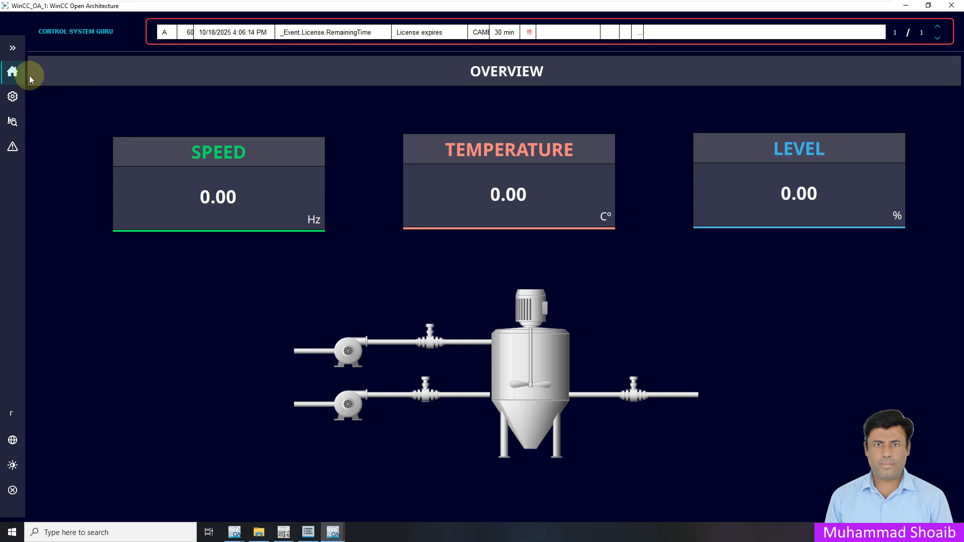
Step: Expand the runtime navigation menu and view the Alarms page and the StartPanel overview
{"action": "left_click", "coordinate": [12, 48]}
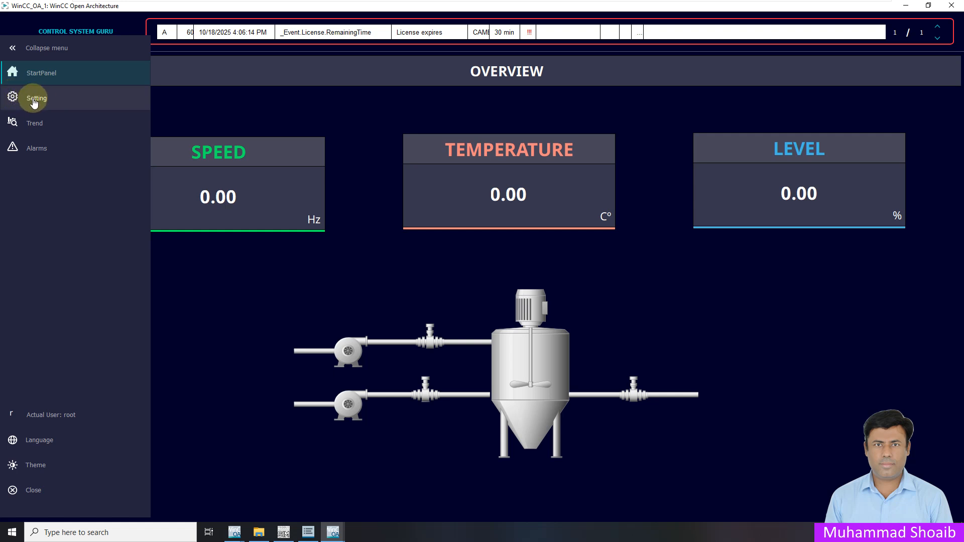
{"action": "left_click", "coordinate": [35, 151]}
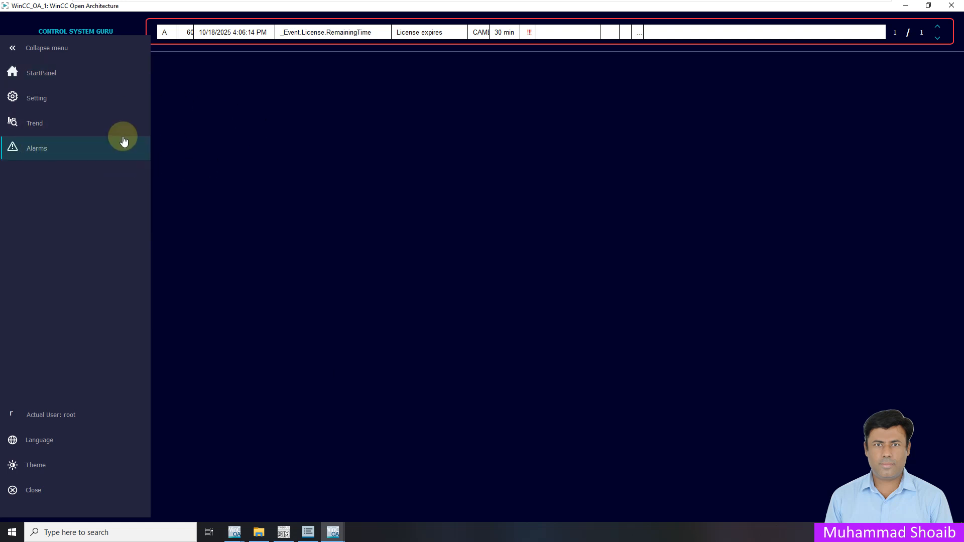
{"action": "left_click", "coordinate": [31, 73]}
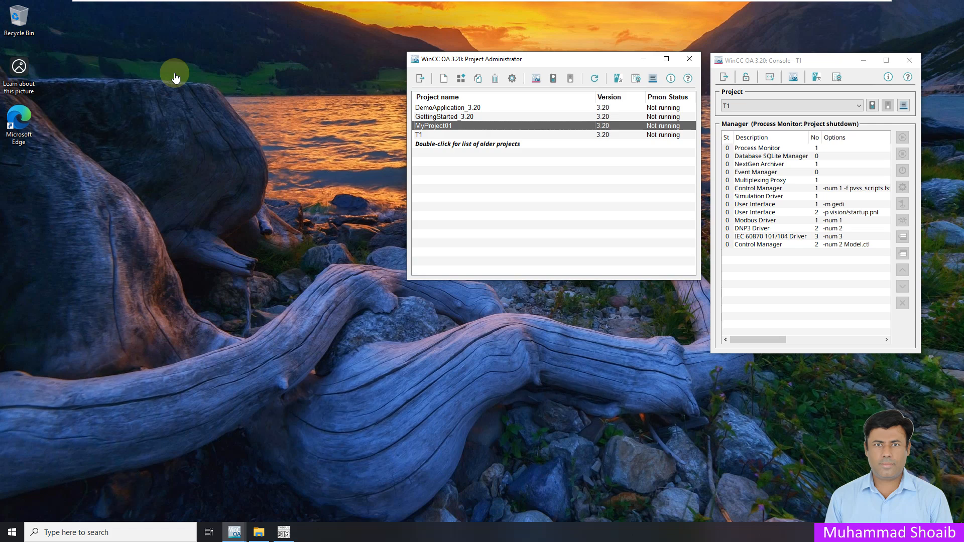
Step: Start MyProject01, acknowledge the demo licence warning and submit the root login
{"action": "left_click", "coordinate": [552, 78]}
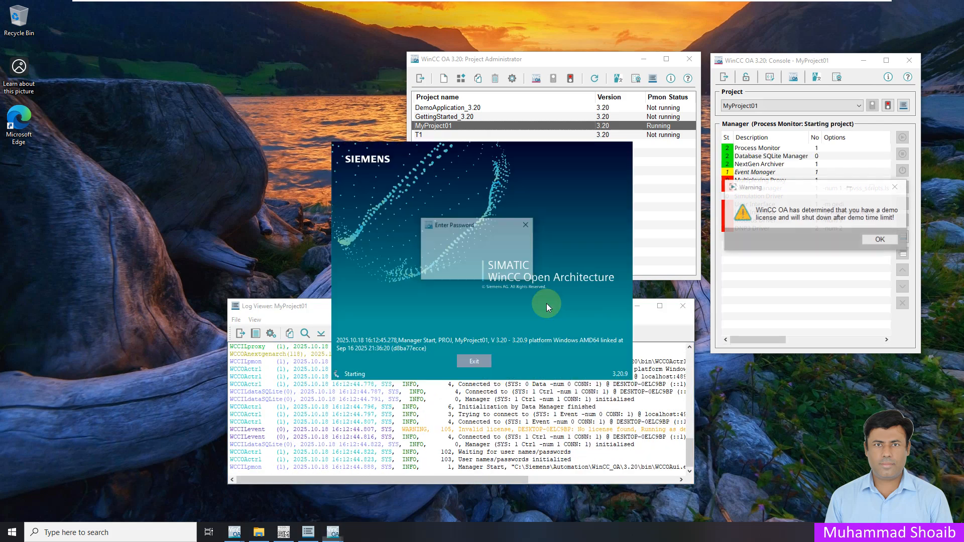
{"action": "left_click", "coordinate": [879, 241]}
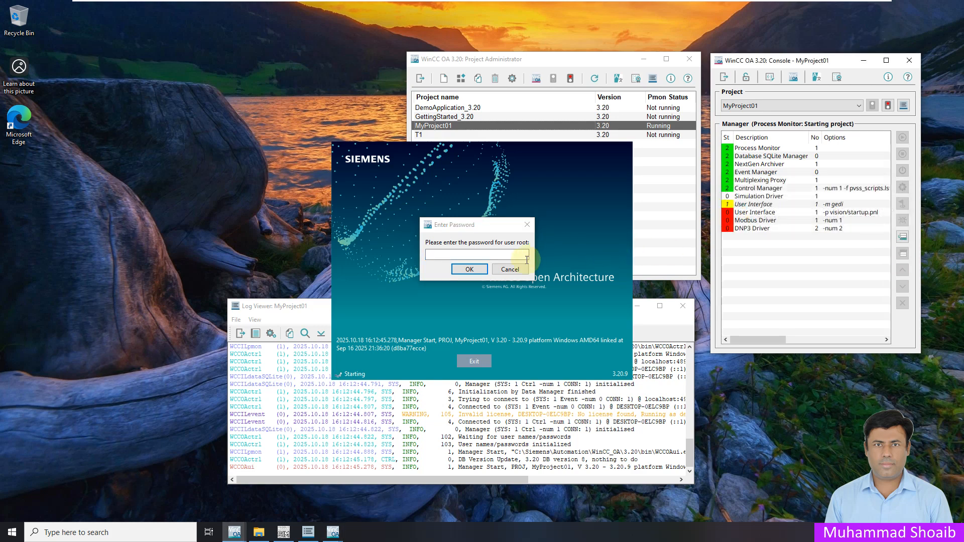
{"action": "left_click", "coordinate": [469, 269]}
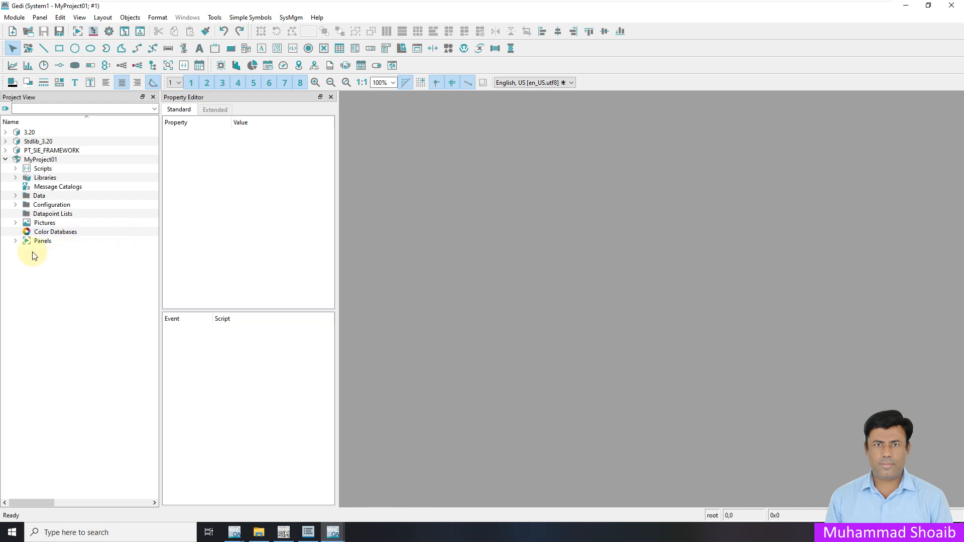
Step: Expand the project's Panels folder and open Overview.pnl for editing
{"action": "left_click", "coordinate": [15, 242]}
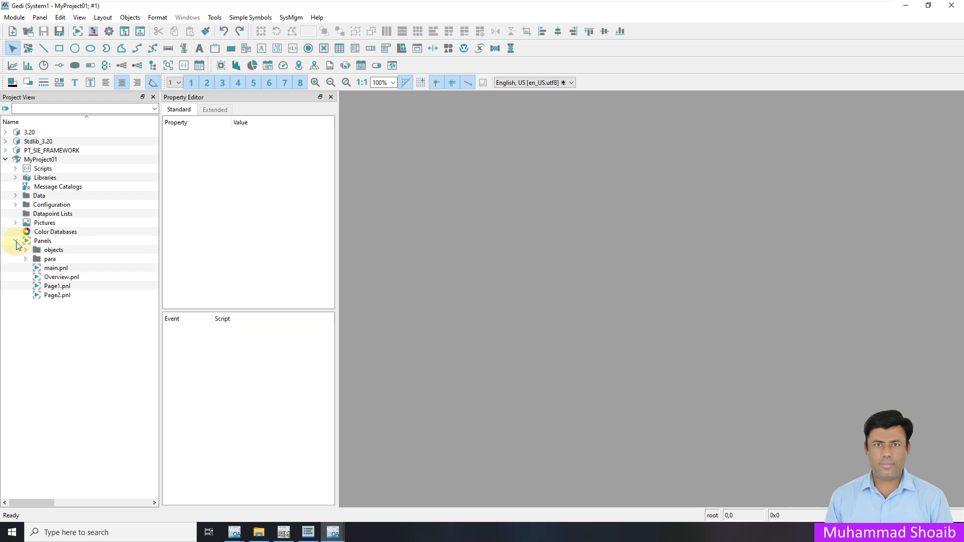
{"action": "left_click", "coordinate": [47, 281]}
{"action": "double_click", "coordinate": [47, 281]}
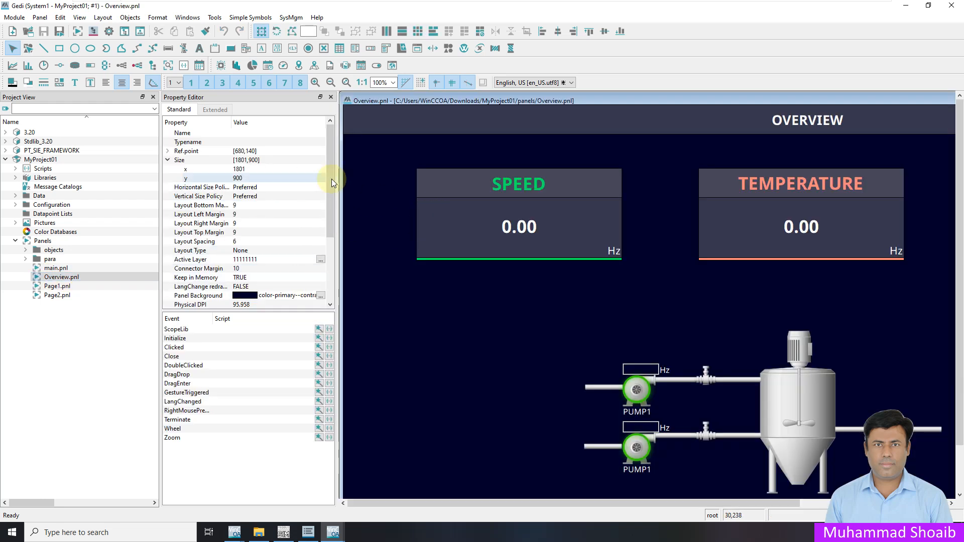
{"action": "left_click", "coordinate": [55, 277]}
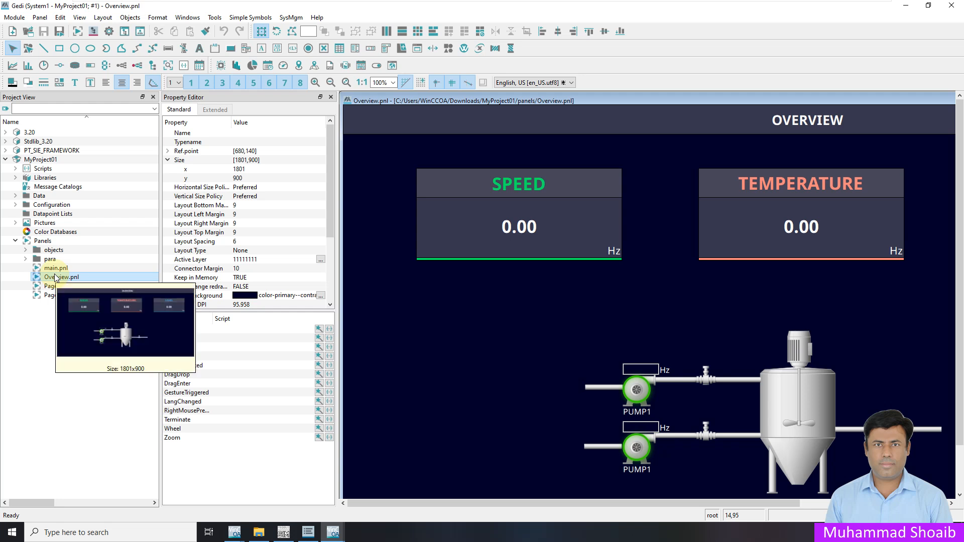
{"action": "mouse_move", "coordinate": [91, 299]}
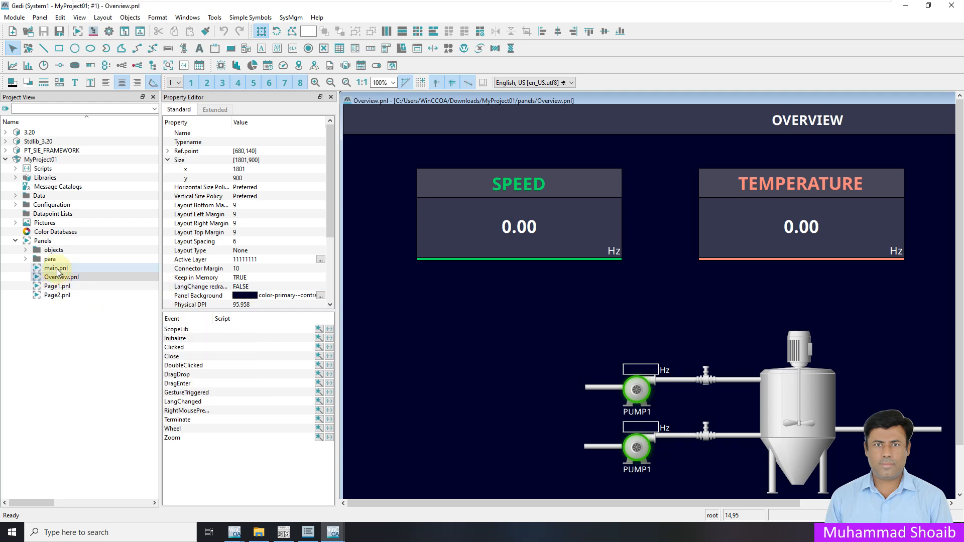
Step: Rename the panel Page1.pnl to Setting.pnl
{"action": "left_click", "coordinate": [55, 287]}
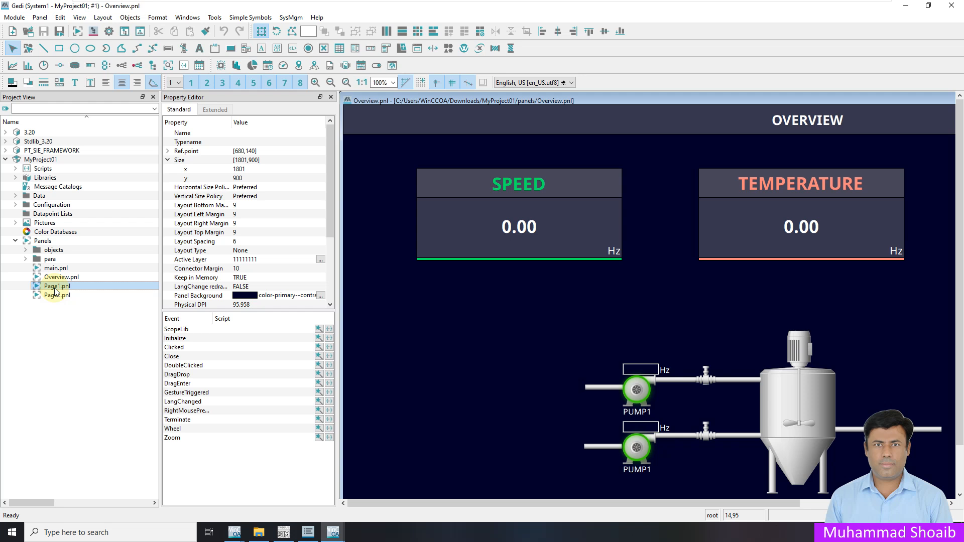
{"action": "right_click", "coordinate": [47, 286]}
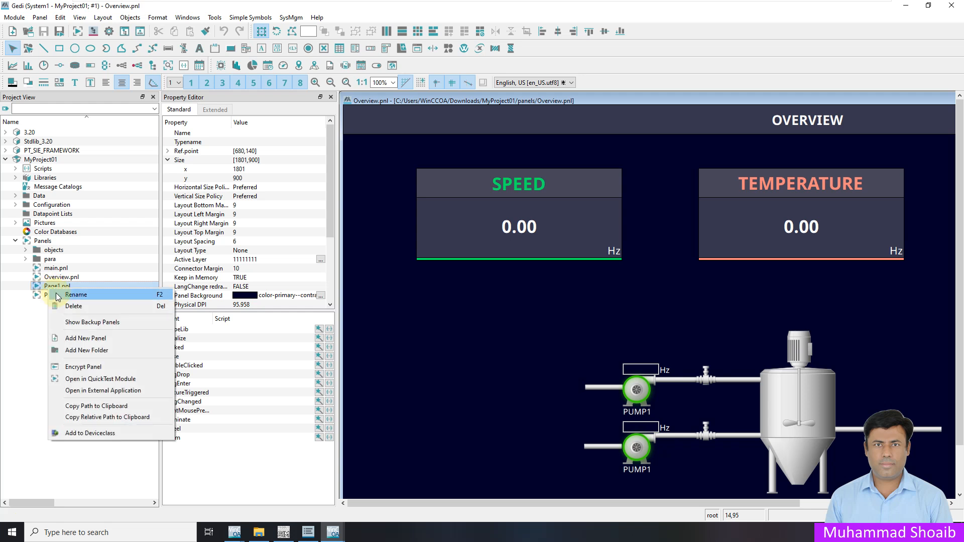
{"action": "left_click", "coordinate": [56, 294]}
{"action": "left_click_drag", "start_coordinate": [61, 287], "coordinate": [44, 287]}
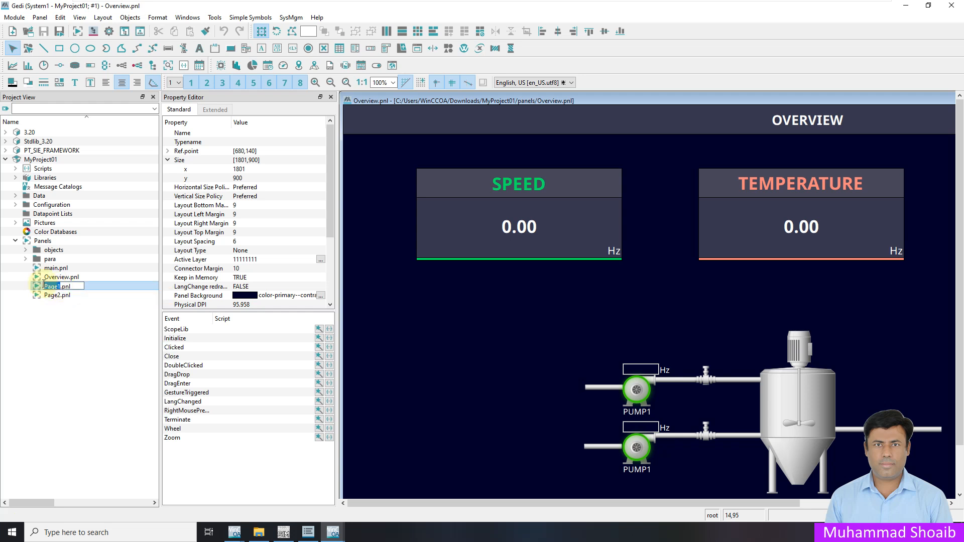
{"action": "type", "text": "Setting"}
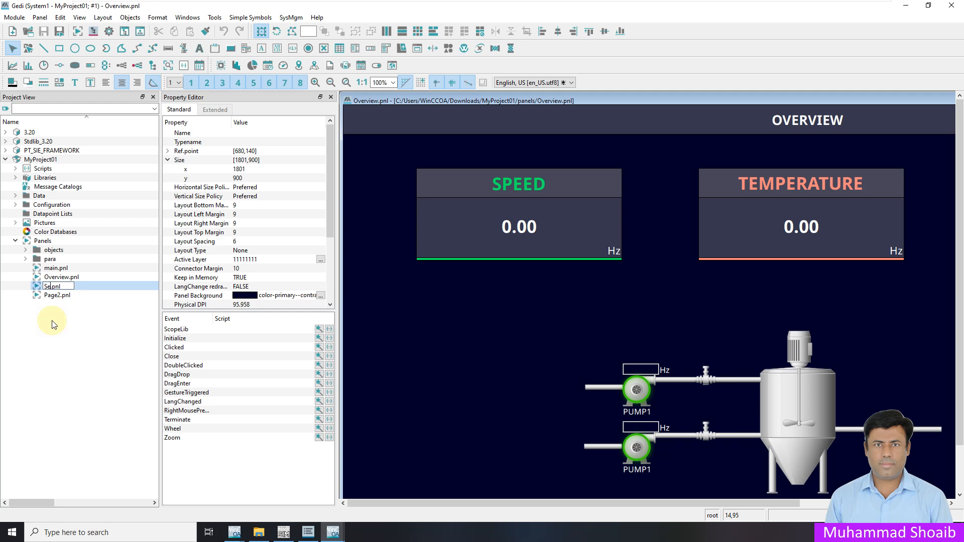
{"action": "key", "text": "Return"}
Step: Rename the panel Page2.pnl to Trend.pnl
{"action": "left_click", "coordinate": [63, 297]}
{"action": "left_click", "coordinate": [63, 297]}
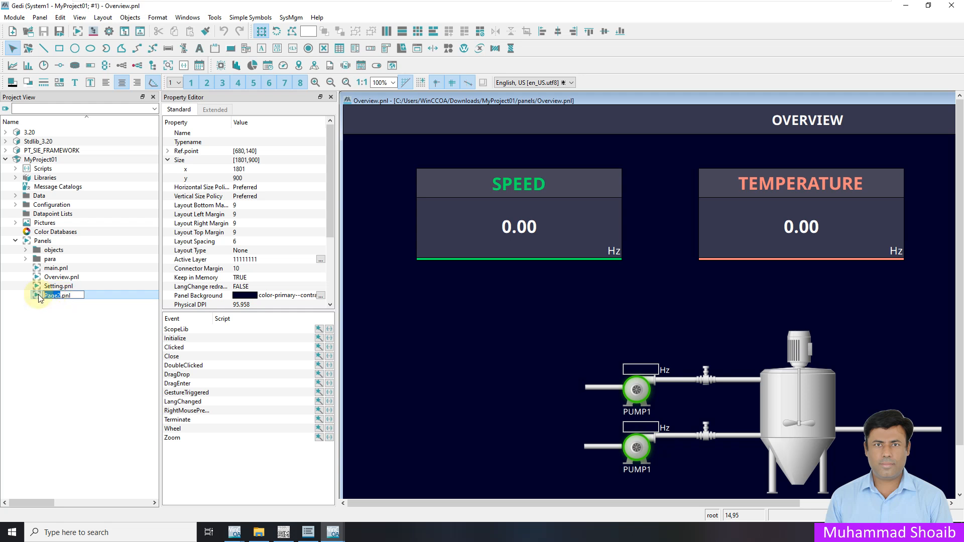
{"action": "type", "text": "Trend"}
{"action": "key", "text": "Return"}
Step: View the two renamed panels and copy the OVERVIEW title together with its header bar from Overview.pnl
{"action": "double_click", "coordinate": [49, 287]}
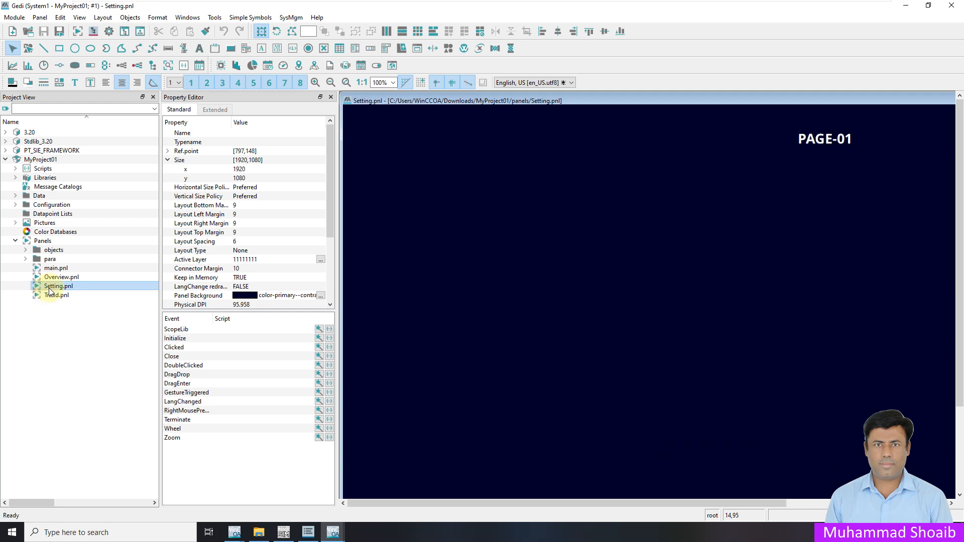
{"action": "double_click", "coordinate": [50, 295]}
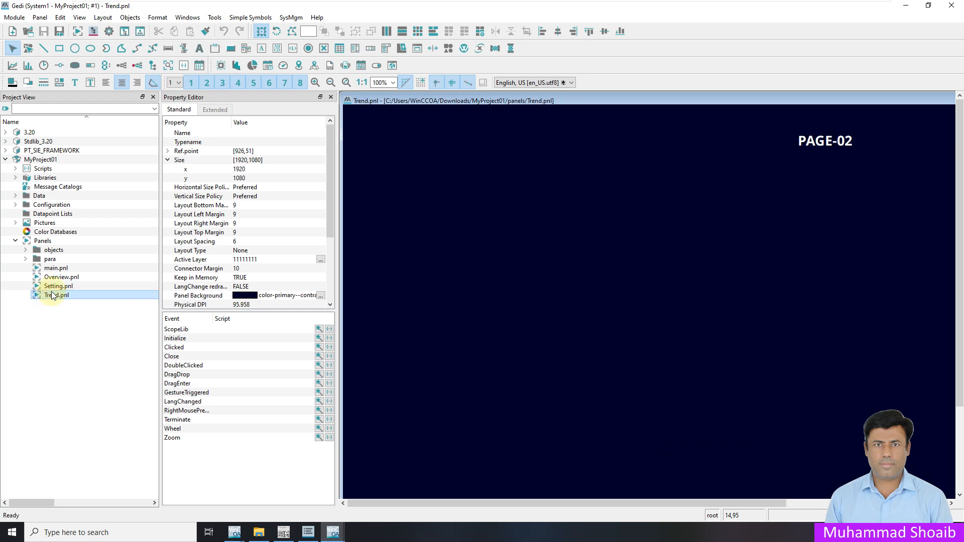
{"action": "double_click", "coordinate": [56, 277]}
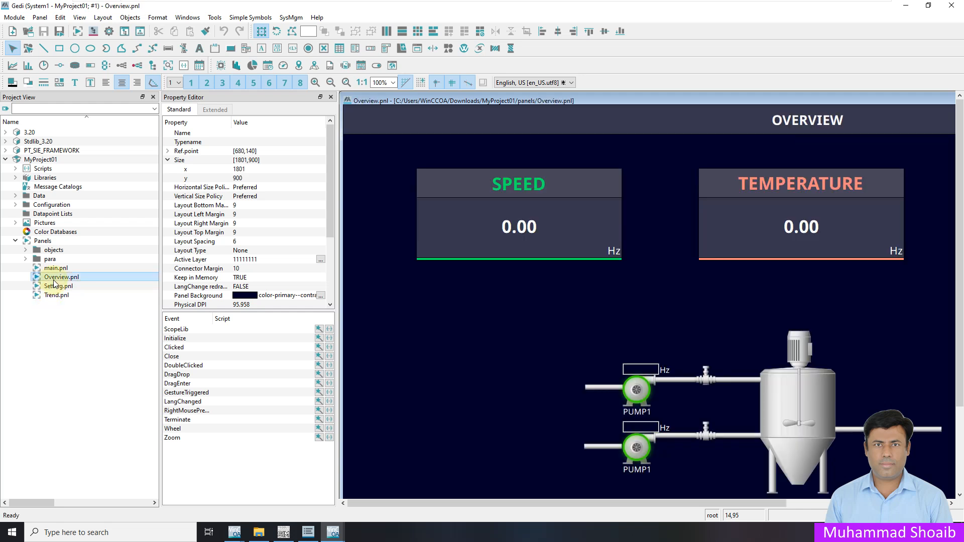
{"action": "left_click", "coordinate": [787, 119]}
{"action": "key", "text": "ctrl+z"}
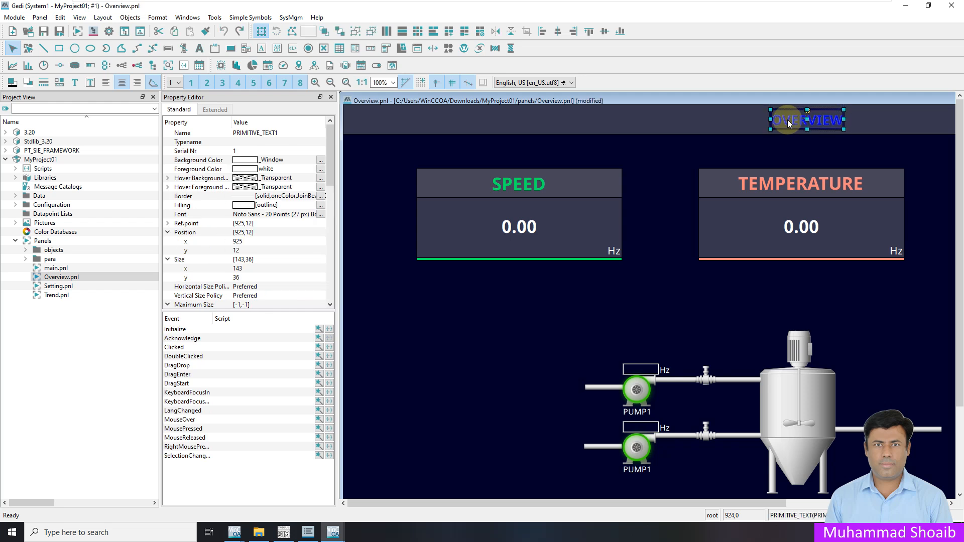
{"action": "left_click", "coordinate": [757, 126]}
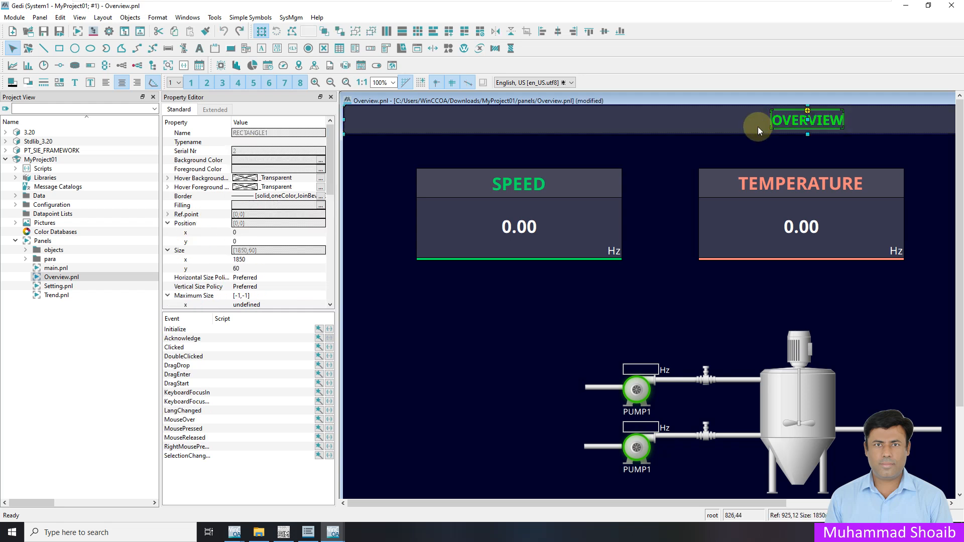
Step: Delete the PAGE-01 text from Setting.pnl
{"action": "left_click", "coordinate": [65, 288]}
{"action": "double_click", "coordinate": [65, 290]}
{"action": "left_click", "coordinate": [810, 142]}
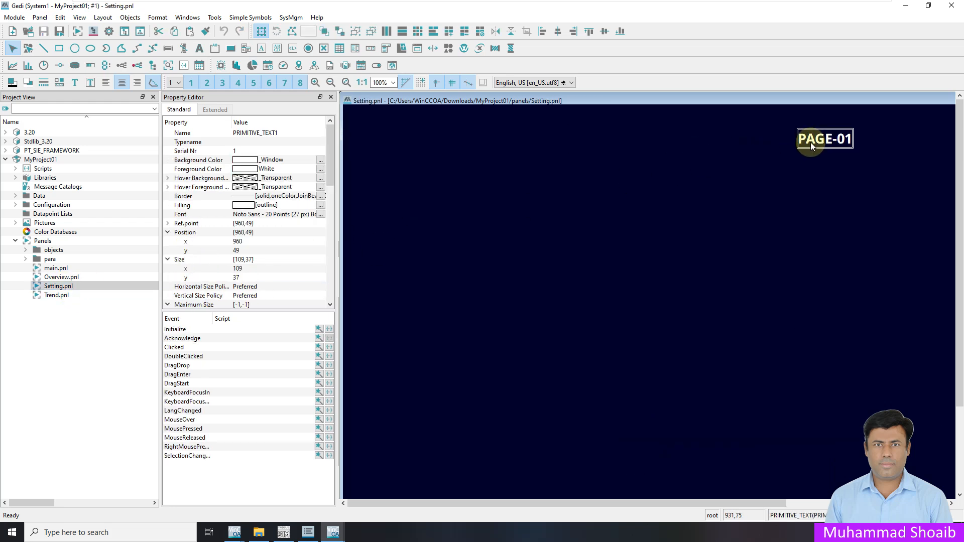
{"action": "key", "text": "Delete"}
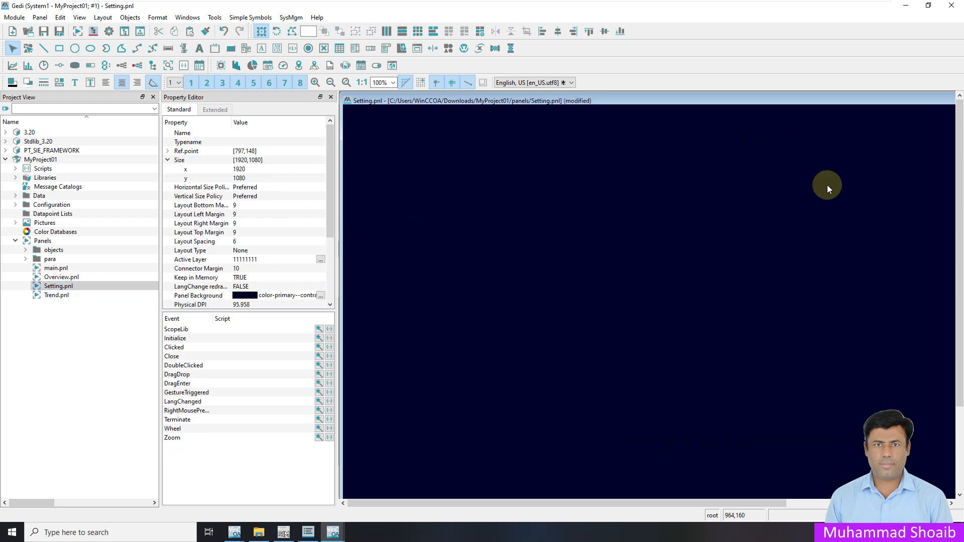
Step: Paste the copied OVERVIEW title and header bar near the upper edge of Setting.pnl, with the bar at about x 12, y 26
{"action": "key", "text": "ctrl+v"}
{"action": "left_click_drag", "start_coordinate": [827, 184], "coordinate": [814, 136]}
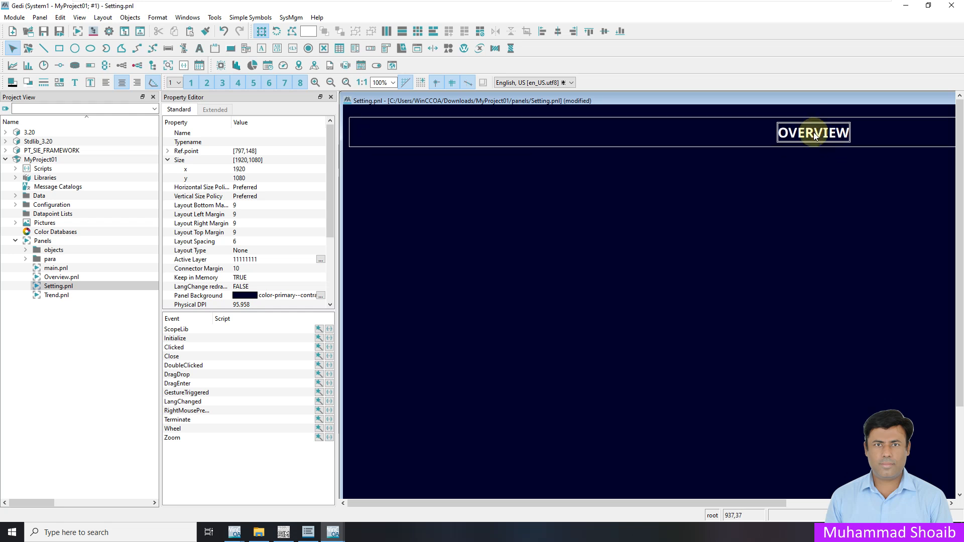
{"action": "left_click", "coordinate": [814, 135]}
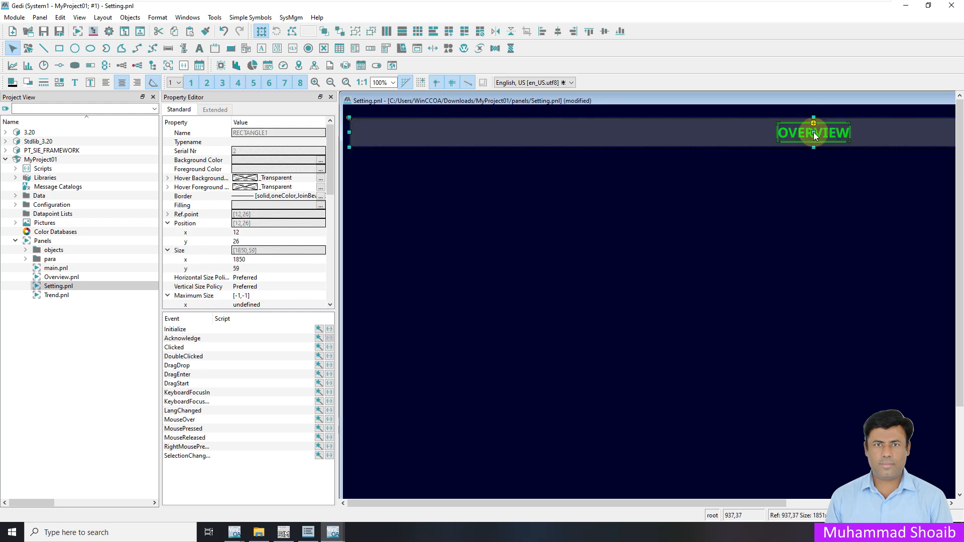
{"action": "left_click", "coordinate": [794, 165]}
Step: Set the header bar's position on the Setting panel to x 0 and y 0
{"action": "left_click", "coordinate": [761, 140]}
{"action": "left_click", "coordinate": [259, 242]}
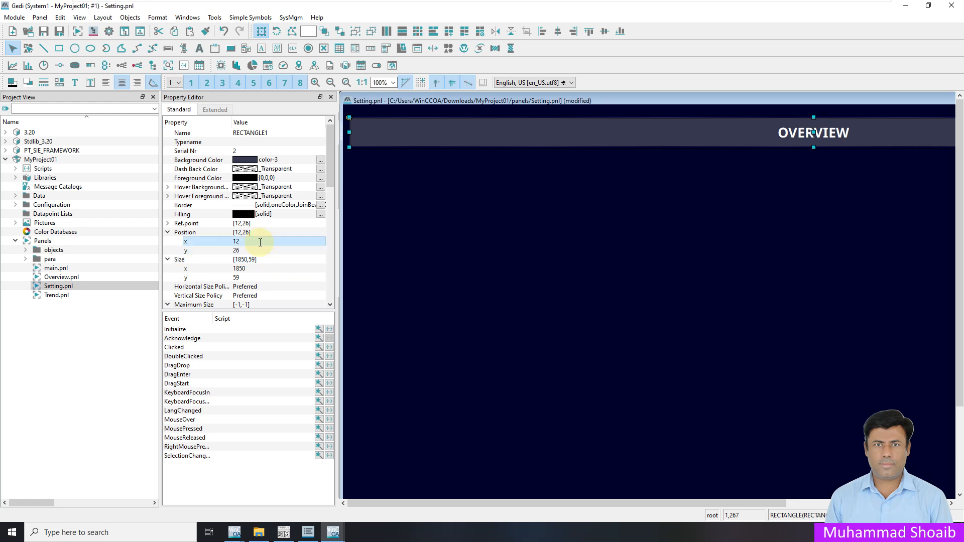
{"action": "type", "text": "0"}
{"action": "key", "text": "Return"}
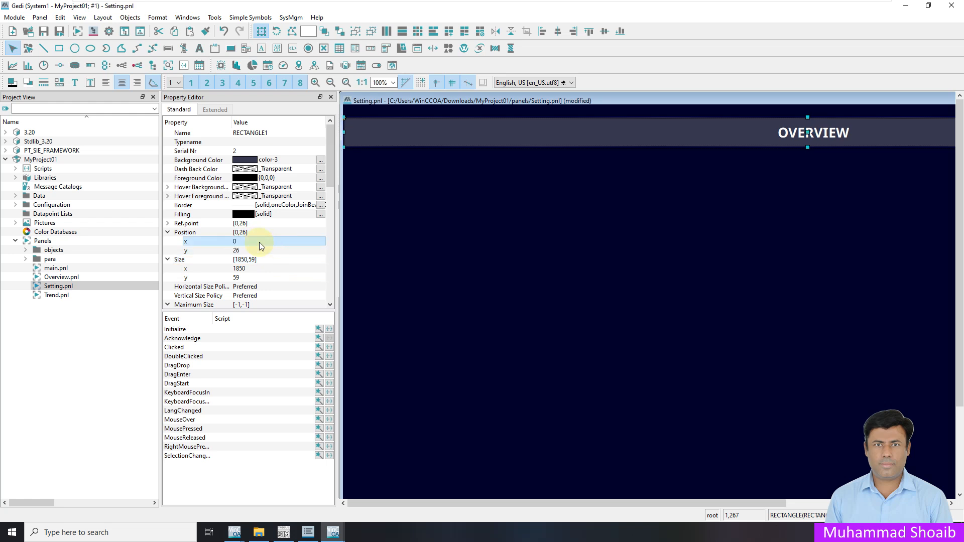
{"action": "left_click", "coordinate": [260, 249]}
{"action": "type", "text": "0"}
{"action": "key", "text": "Return"}
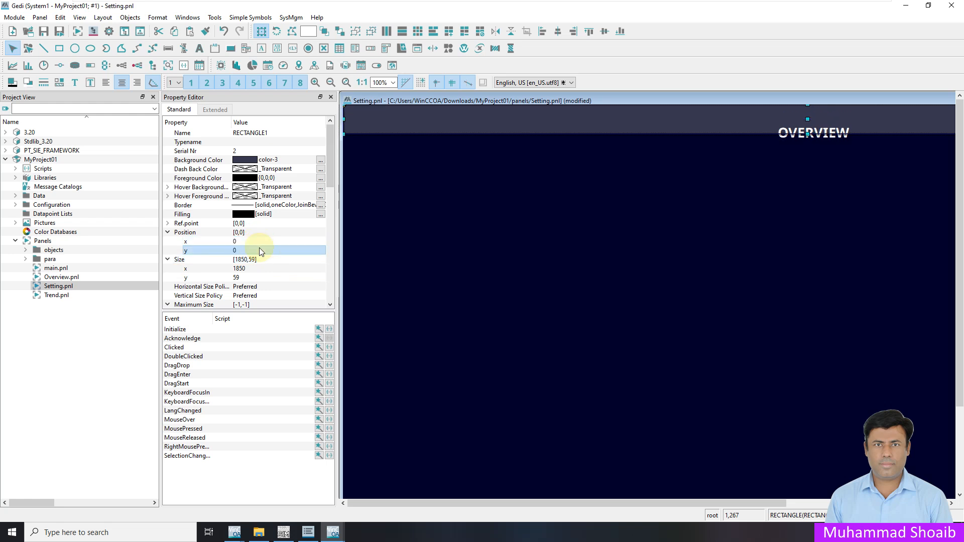
{"action": "left_click", "coordinate": [794, 136]}
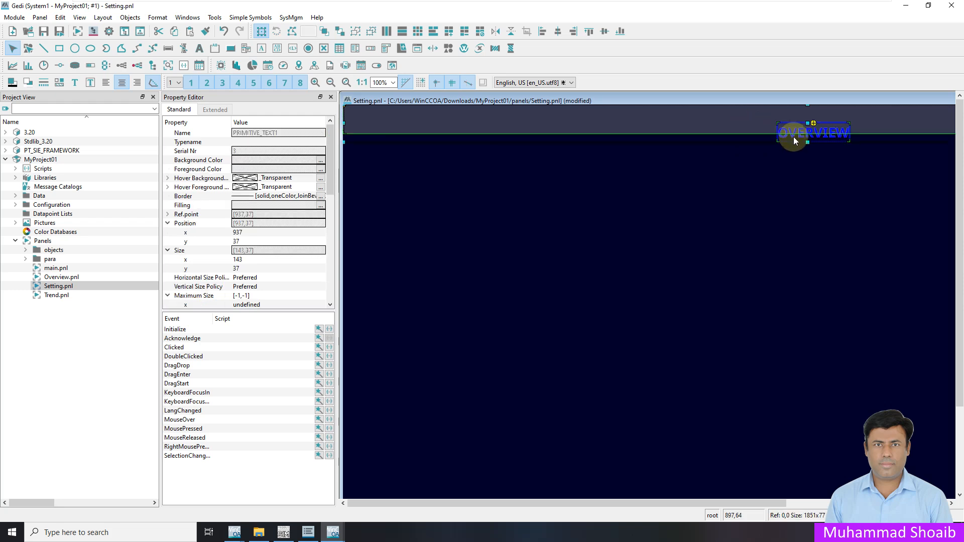
{"action": "left_click", "coordinate": [799, 165]}
{"action": "double_click", "coordinate": [802, 134]}
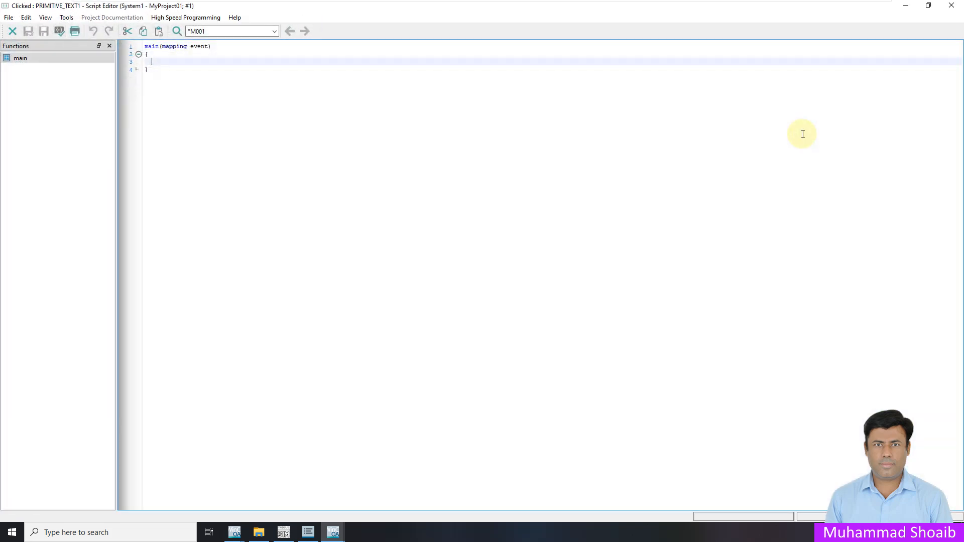
{"action": "left_click", "coordinate": [950, 6]}
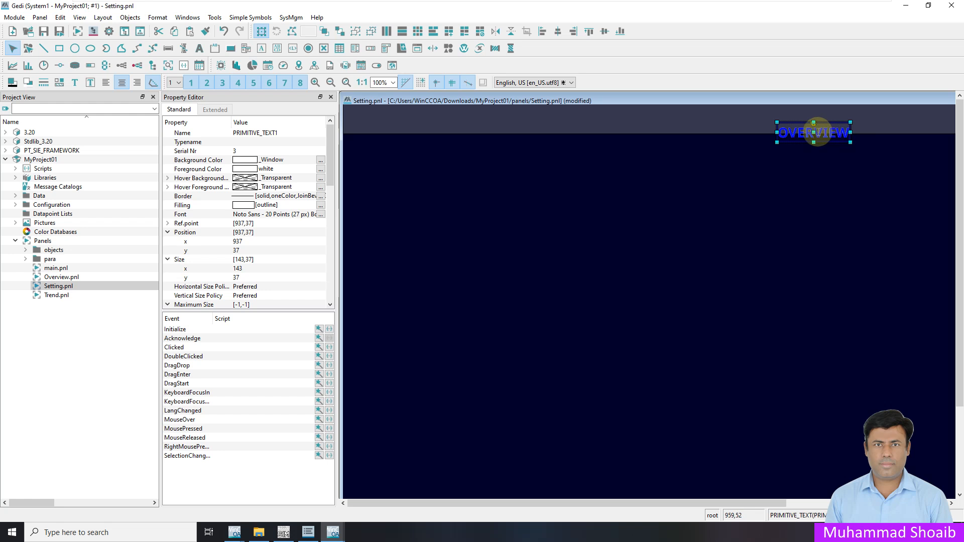
Step: Change the pasted header title's text on the Setting panel to SETTING
{"action": "left_click_drag", "start_coordinate": [850, 133], "coordinate": [778, 132]}
{"action": "type", "text": "S"}
{"action": "key", "text": "BackSpace"}
{"action": "type", "text": "SETTE"}
{"action": "key", "text": "BackSpace"}
{"action": "type", "text": "ING"}
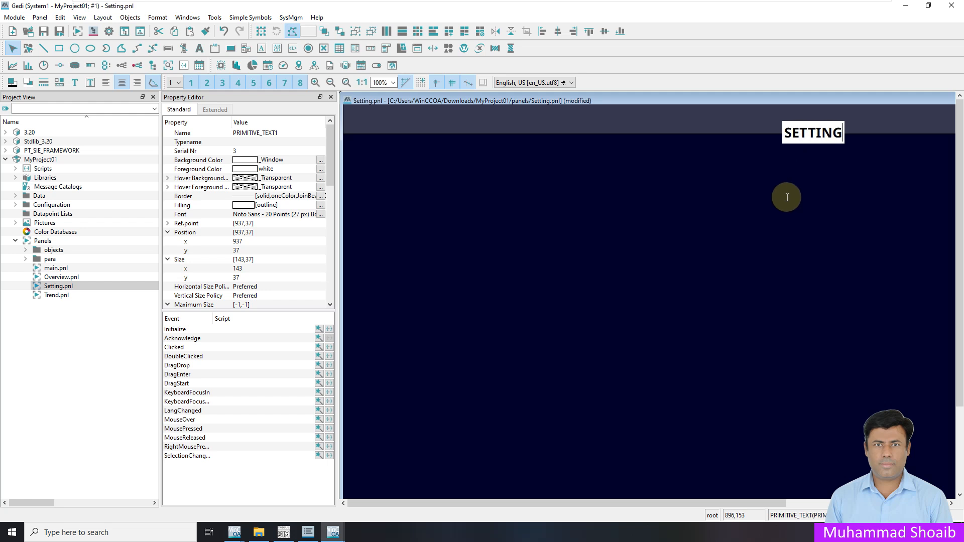
{"action": "left_click", "coordinate": [755, 138]}
Step: Align the SETTING title with the header bar, centred both horizontally and vertically
{"action": "left_click", "coordinate": [742, 122]}
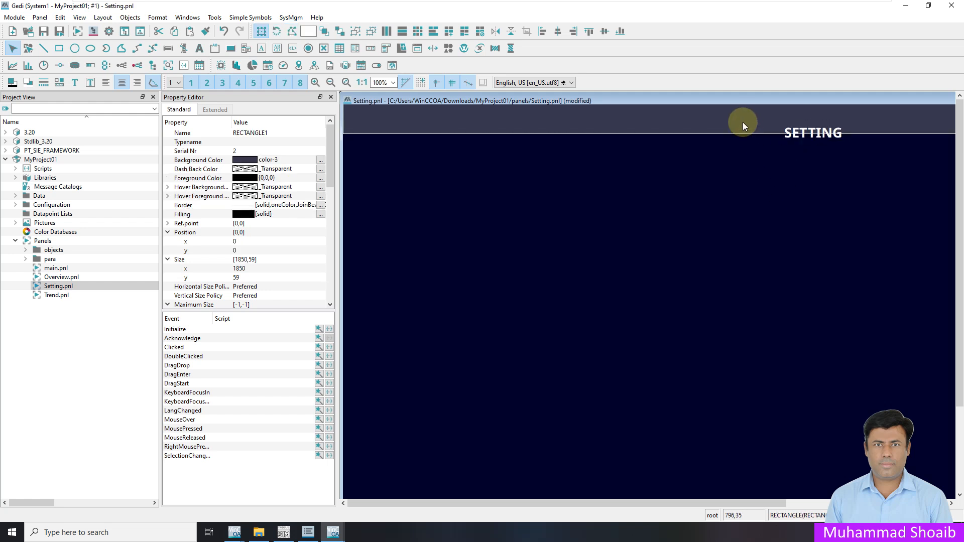
{"action": "left_click", "coordinate": [825, 137]}
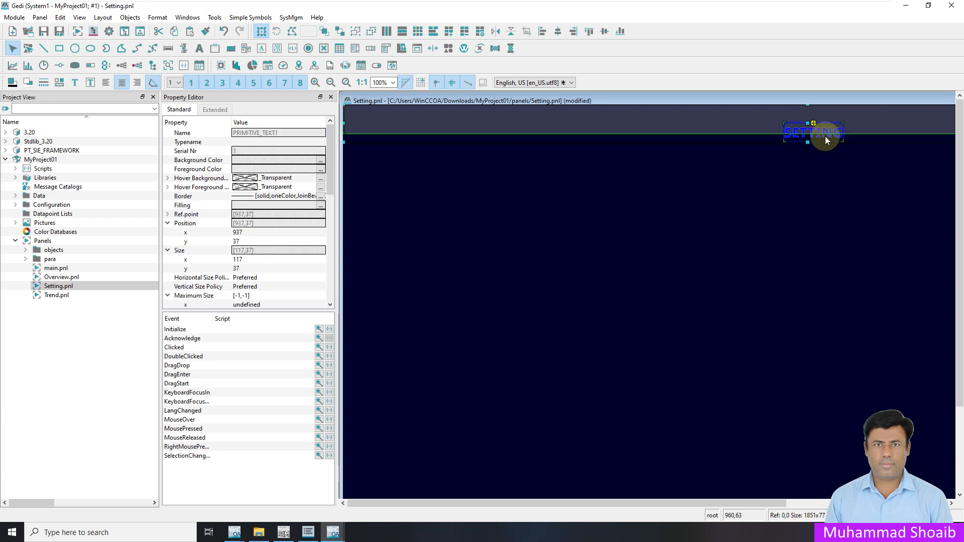
{"action": "left_click", "coordinate": [557, 31]}
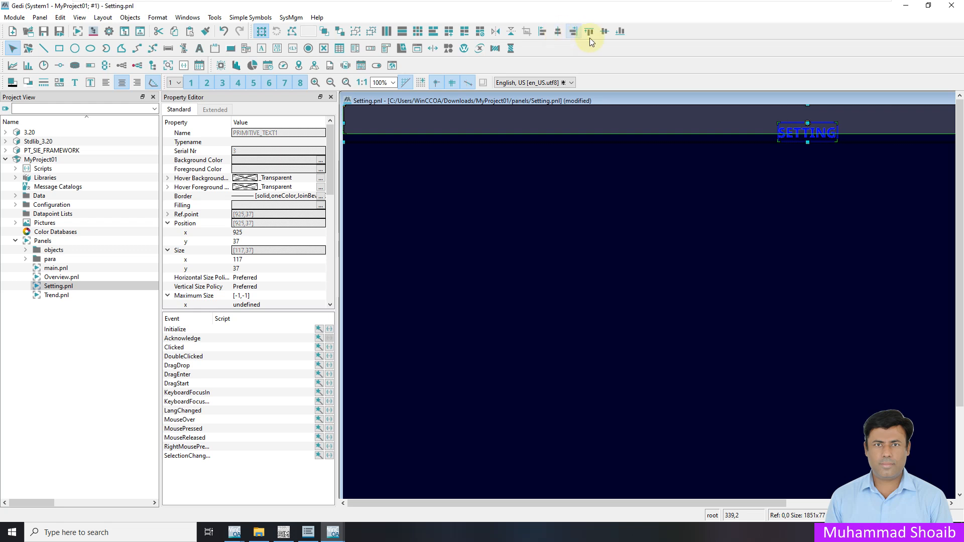
{"action": "left_click", "coordinate": [605, 31]}
{"action": "left_click", "coordinate": [696, 234]}
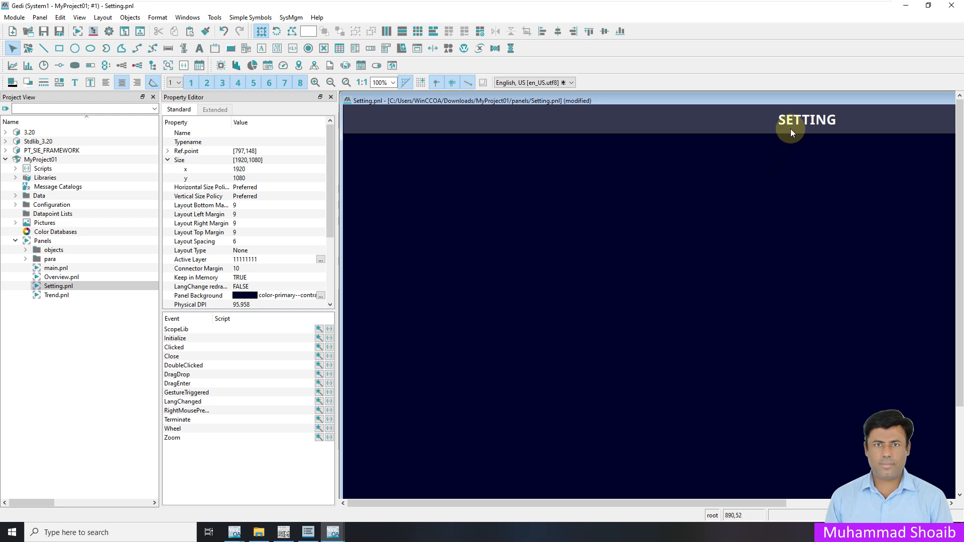
Step: Save the Setting panel and open Trend.pnl for editing
{"action": "left_click", "coordinate": [43, 31]}
{"action": "double_click", "coordinate": [69, 295]}
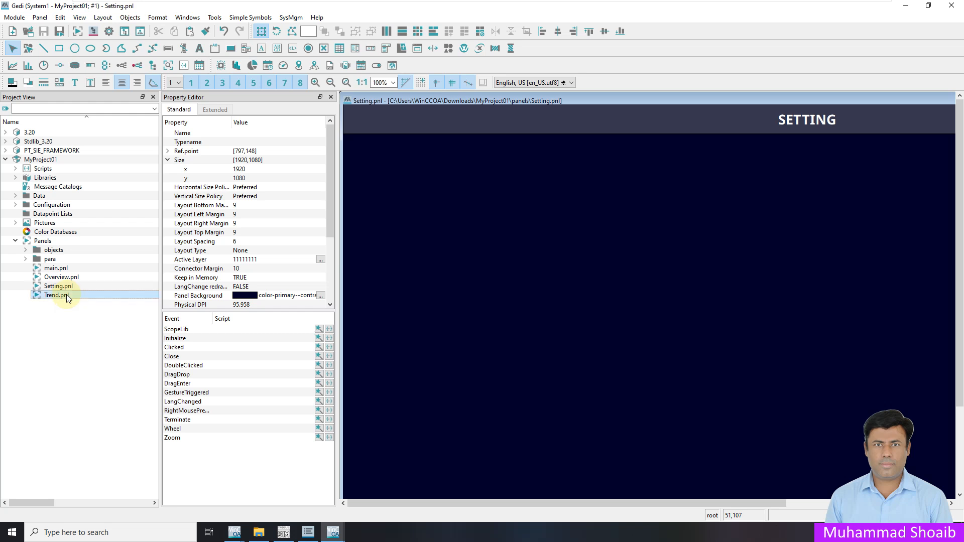
Step: Replace the PAGE-02 text on the Trend panel with the copied OVERVIEW title and header bar, placing the bar at about x 12, y 57
{"action": "left_click", "coordinate": [803, 143]}
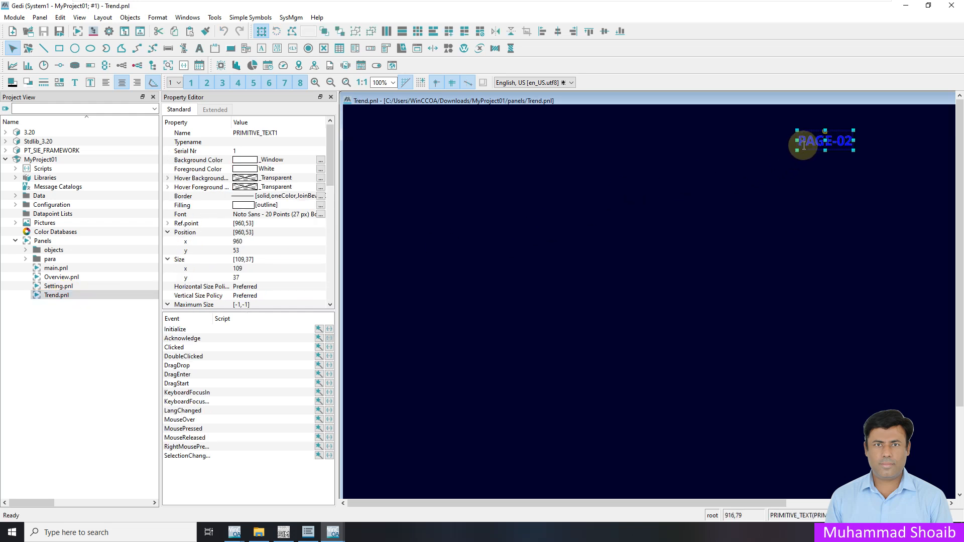
{"action": "key", "text": "Delete"}
{"action": "key", "text": "ctrl+v"}
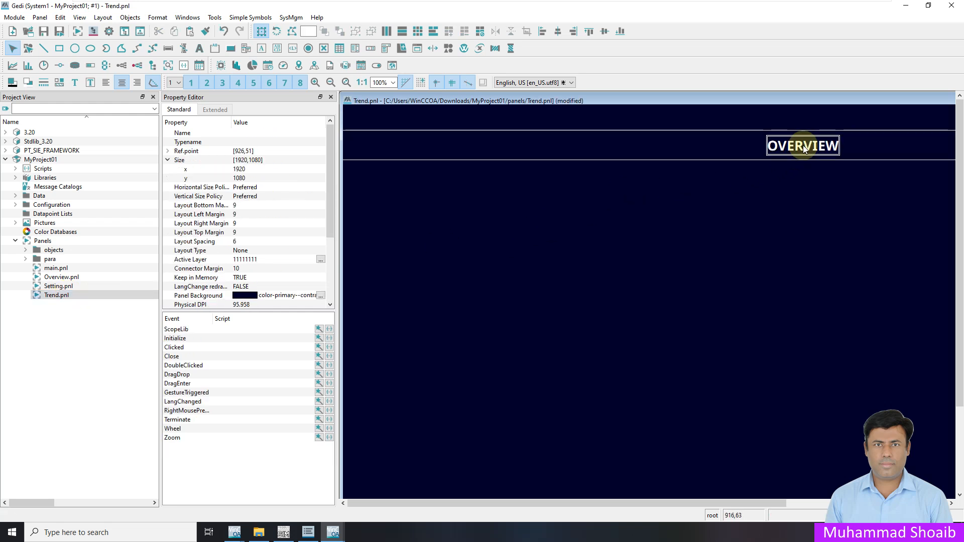
{"action": "left_click", "coordinate": [813, 148]}
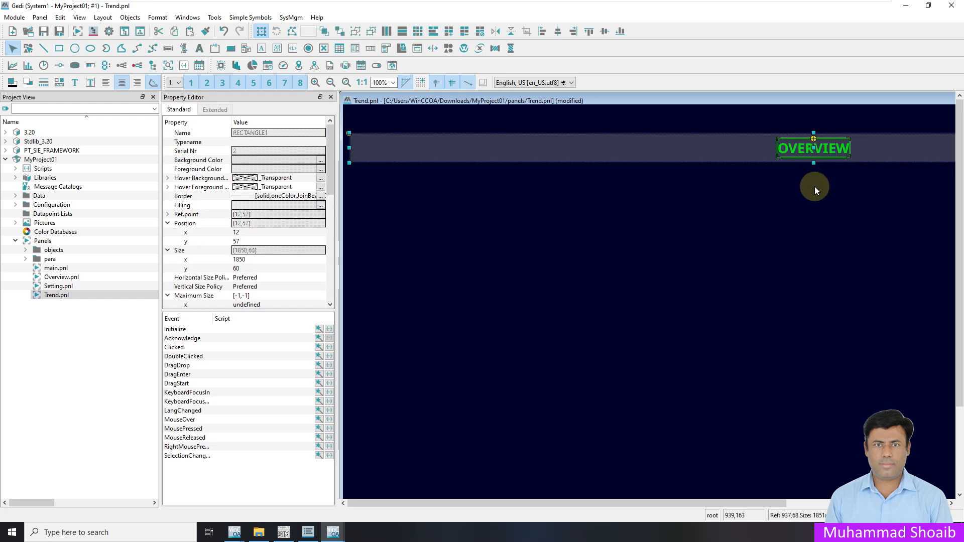
{"action": "left_click", "coordinate": [814, 186]}
Step: Change the pasted header title's text on the Trend panel to TREND
{"action": "left_click", "coordinate": [817, 151]}
{"action": "double_click", "coordinate": [820, 150]}
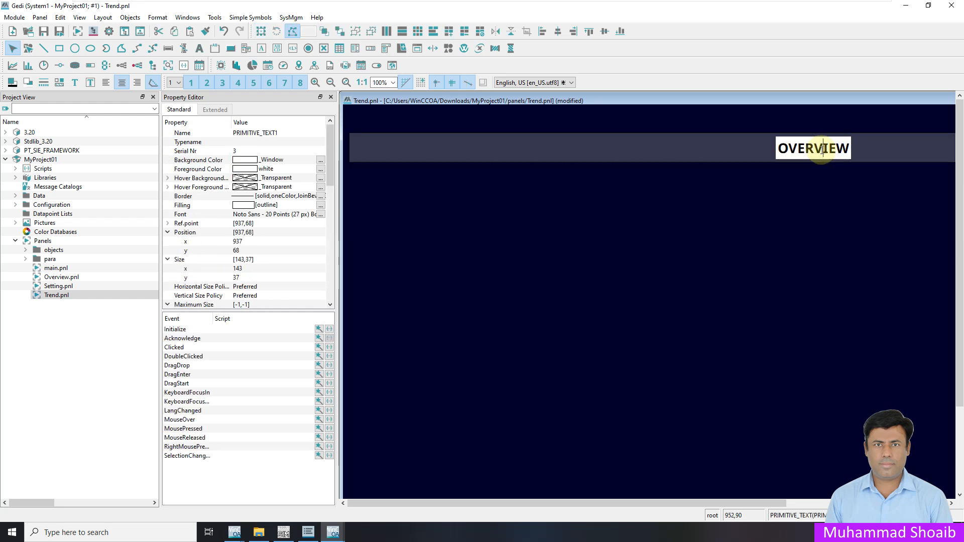
{"action": "key", "text": "BackSpace"}
{"action": "key", "text": "BackSpace"}
{"action": "key", "text": "BackSpace"}
{"action": "key", "text": "BackSpace"}
{"action": "key", "text": "BackSpace"}
{"action": "key", "text": "BackSpace"}
{"action": "key", "text": "BackSpace"}
{"action": "key", "text": "BackSpace"}
{"action": "type", "text": "TREND"}
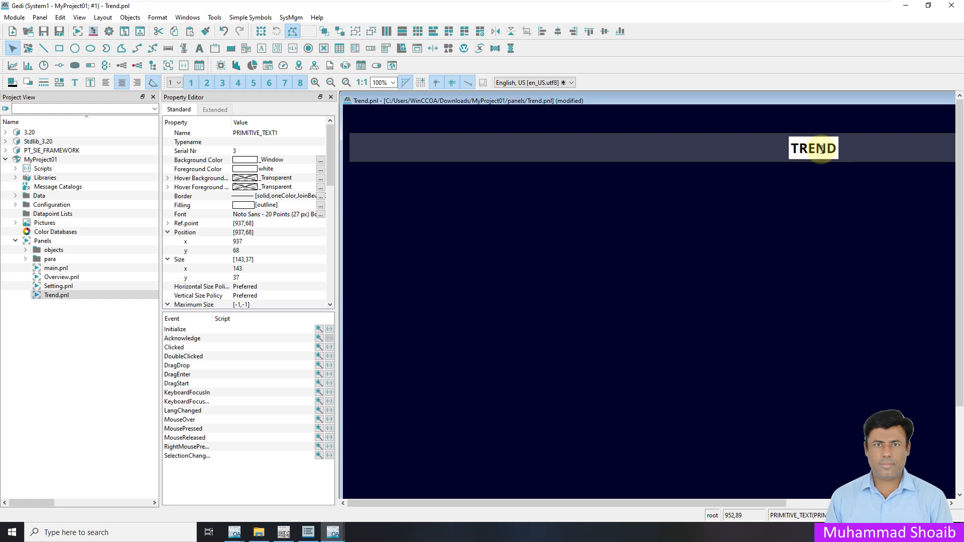
{"action": "left_click", "coordinate": [773, 217]}
Step: Set the header bar's position on the Trend panel to x 0 and y 0
{"action": "left_click", "coordinate": [691, 157]}
{"action": "left_click", "coordinate": [283, 242]}
{"action": "type", "text": "0"}
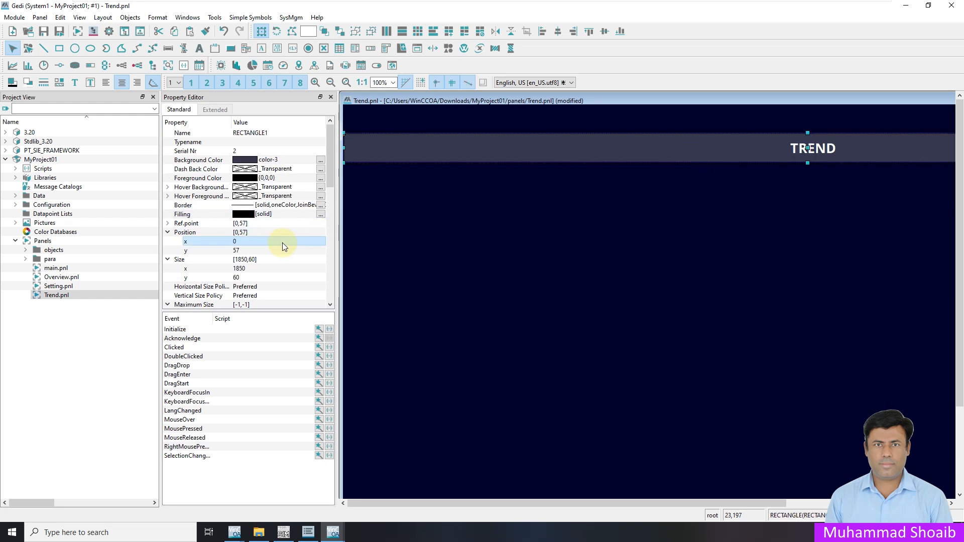
{"action": "left_click", "coordinate": [276, 247]}
{"action": "type", "text": "0"}
{"action": "key", "text": "Return"}
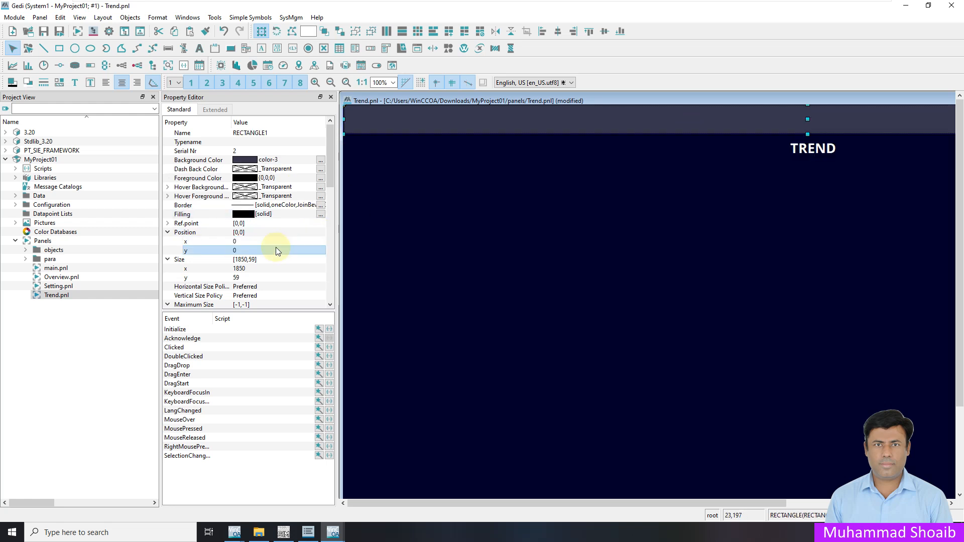
{"action": "left_click", "coordinate": [475, 176]}
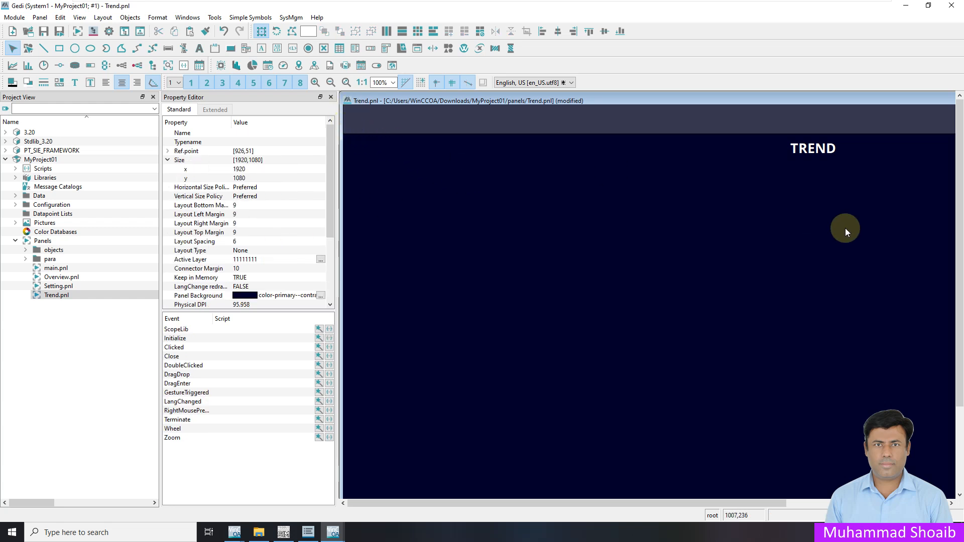
Step: Centre the TREND title on the header bar both horizontally and vertically, and save the Trend panel
{"action": "left_click", "coordinate": [778, 130]}
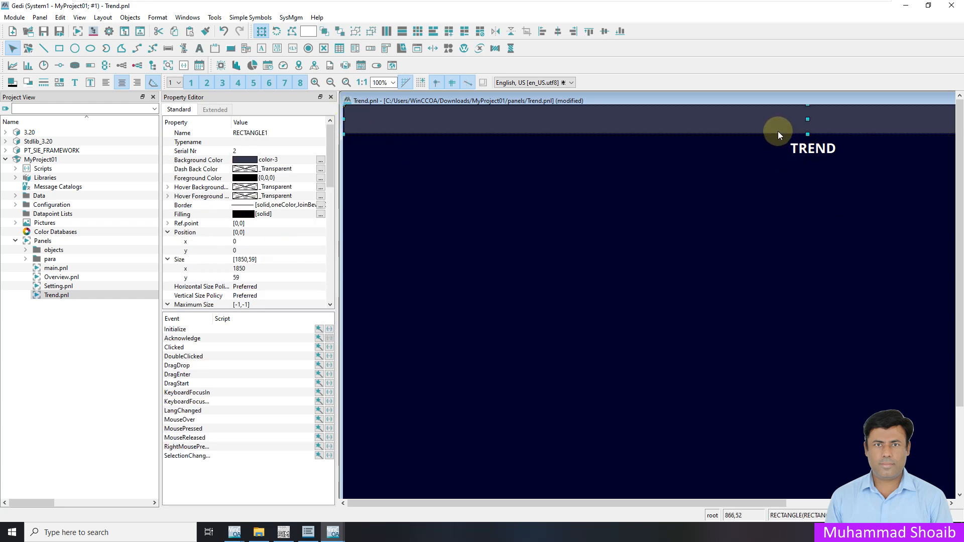
{"action": "left_click", "coordinate": [803, 152]}
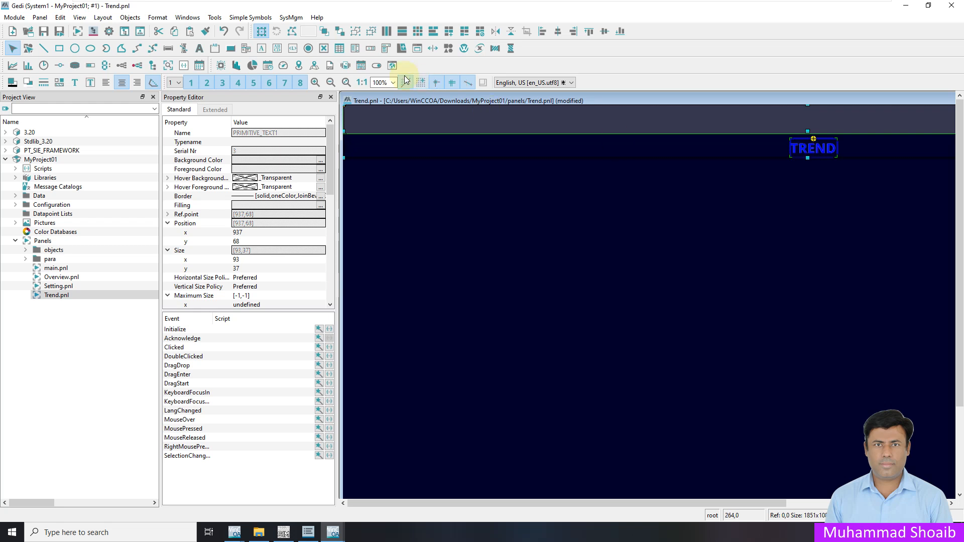
{"action": "left_click", "coordinate": [559, 32]}
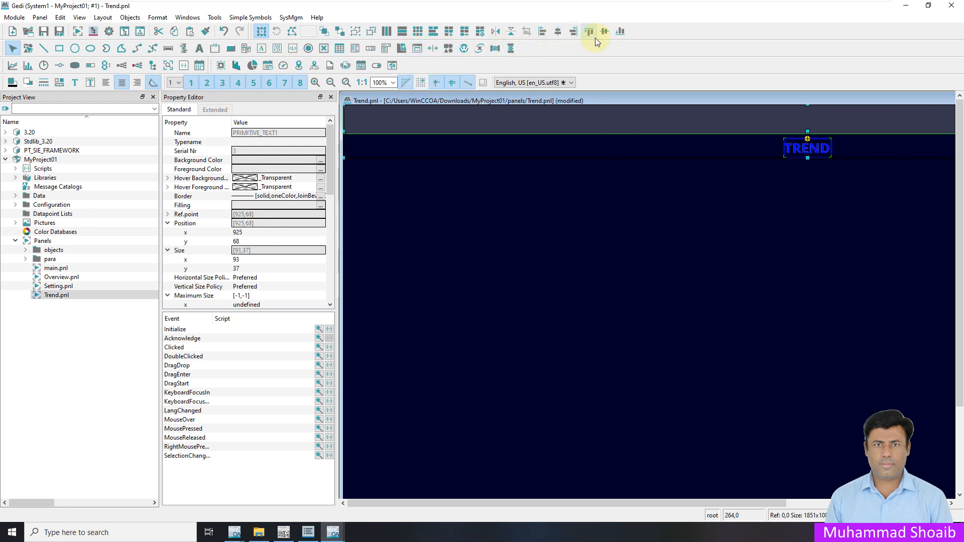
{"action": "left_click", "coordinate": [604, 32]}
{"action": "left_click", "coordinate": [741, 196]}
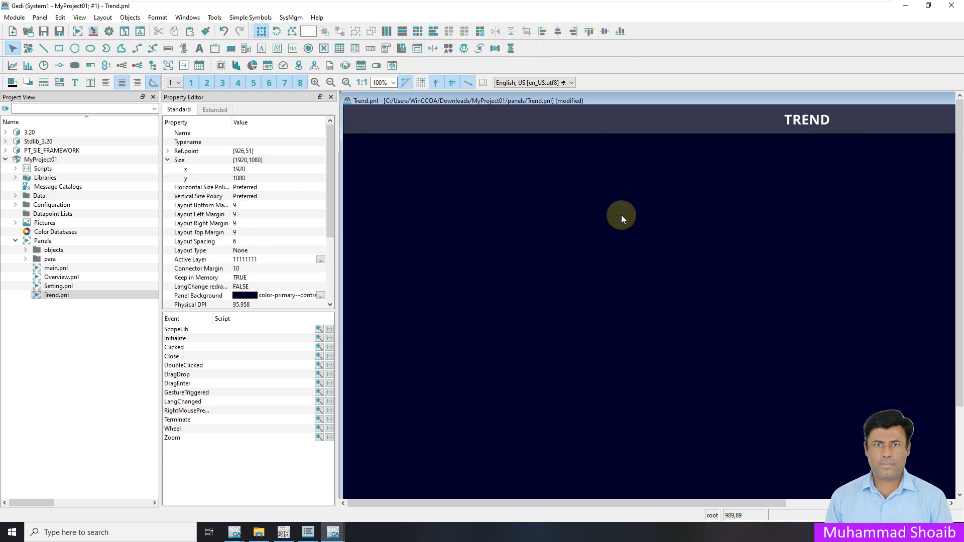
{"action": "left_click", "coordinate": [44, 31]}
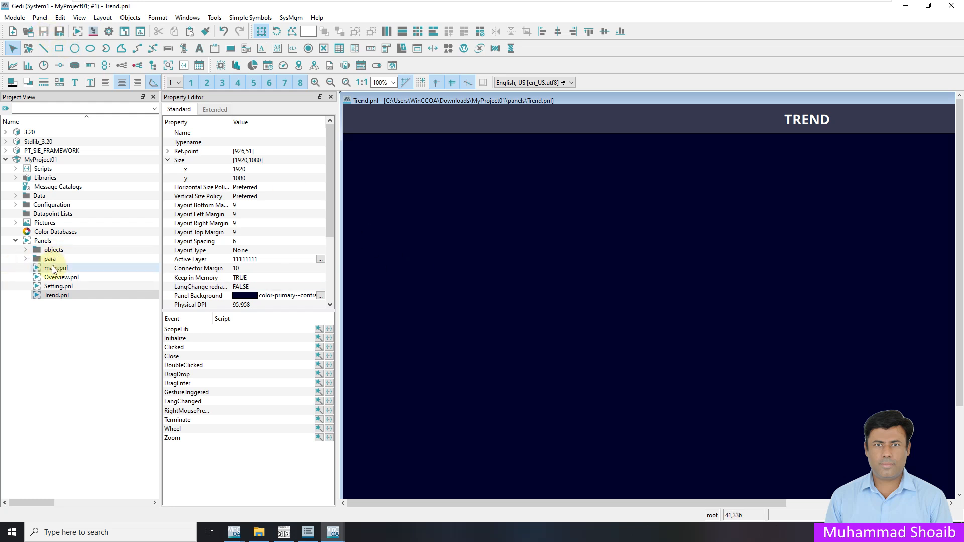
Step: Create a new panel file named Alarms.pnl in the project's Panels folder and open it
{"action": "mouse_move", "coordinate": [53, 270]}
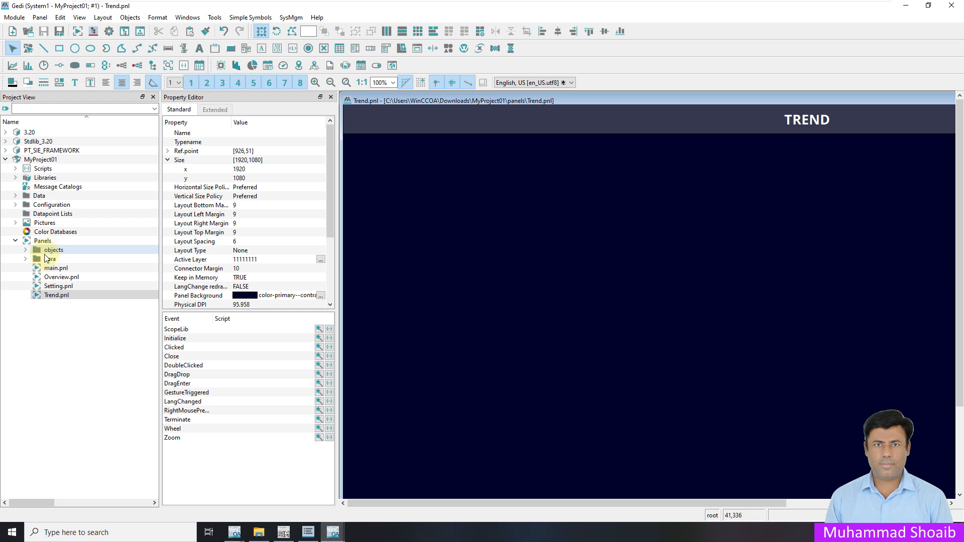
{"action": "left_click", "coordinate": [43, 241]}
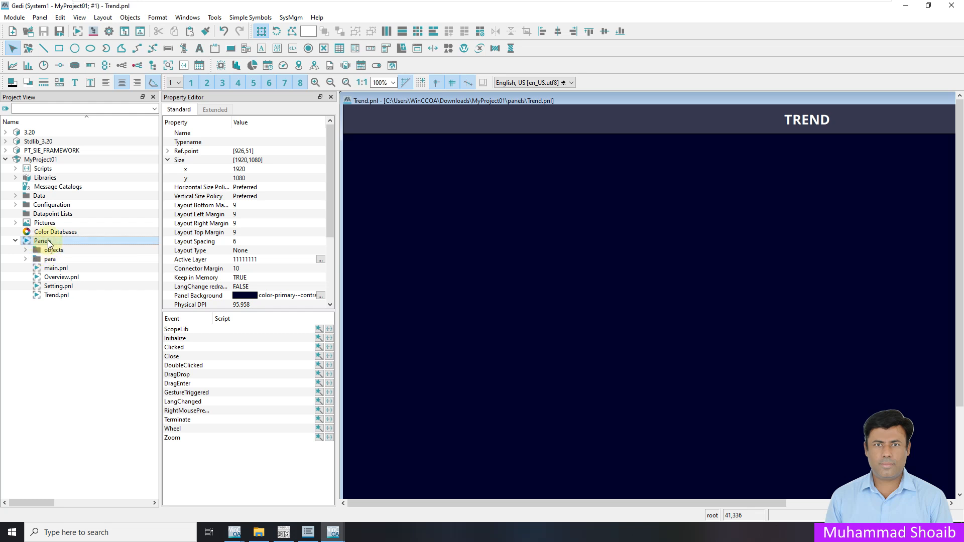
{"action": "right_click", "coordinate": [48, 240]}
{"action": "left_click", "coordinate": [68, 264]}
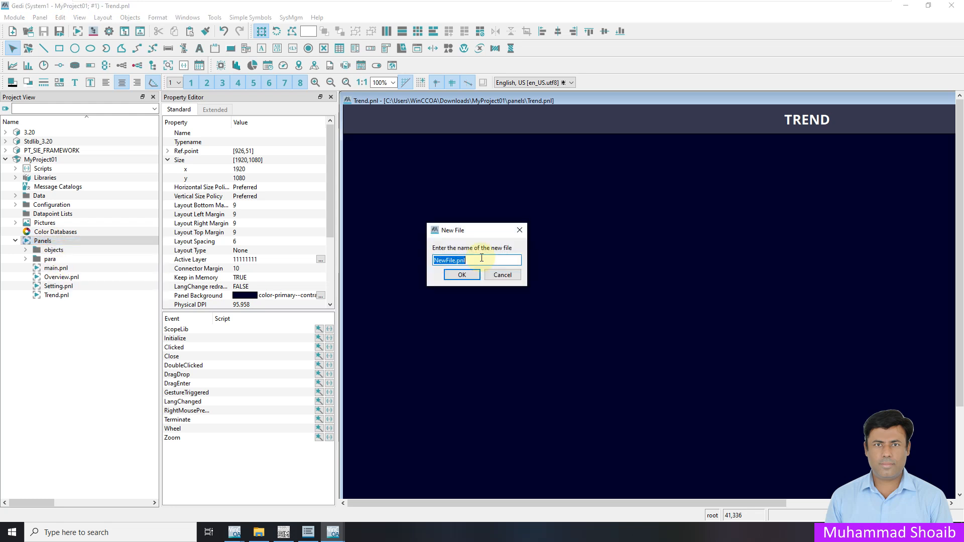
{"action": "left_click_drag", "start_coordinate": [456, 261], "coordinate": [418, 256]}
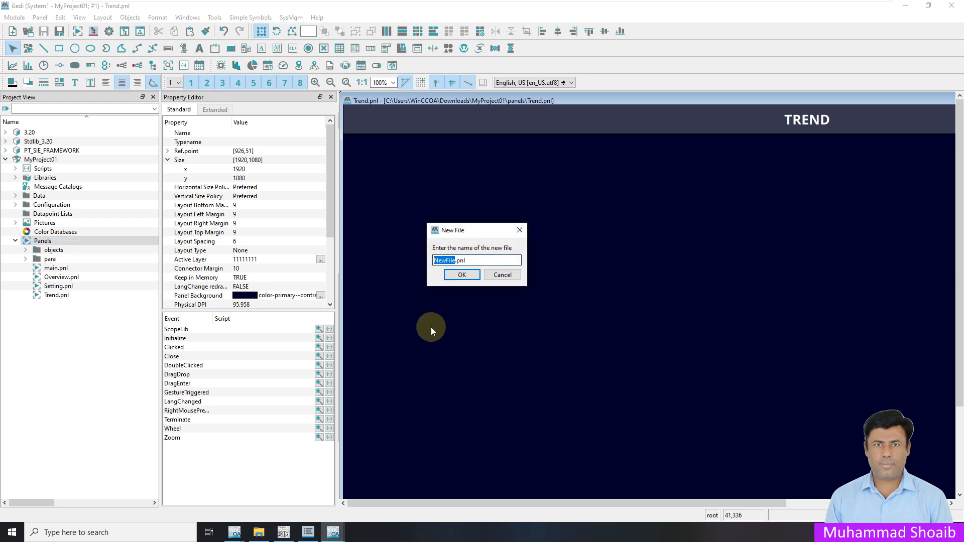
{"action": "type", "text": "Alarms"}
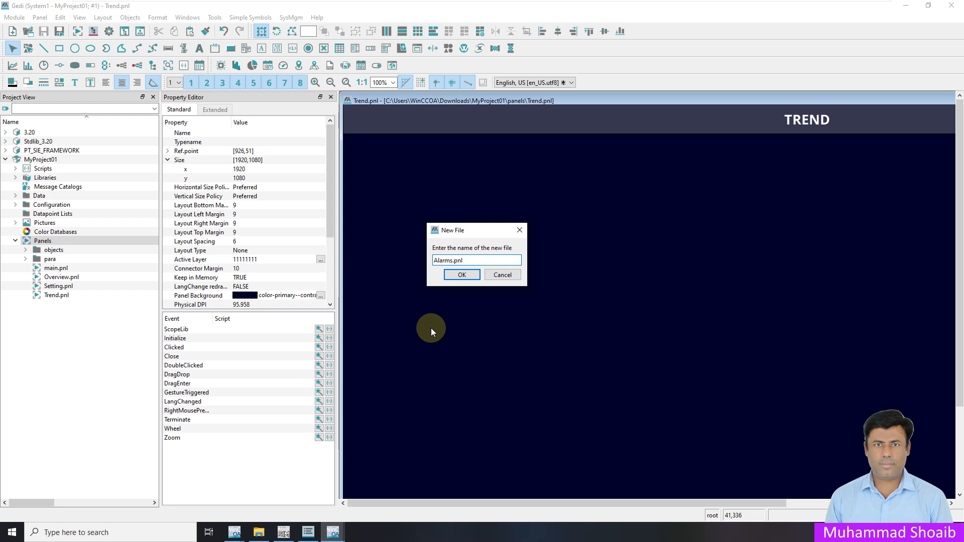
{"action": "left_click", "coordinate": [455, 276]}
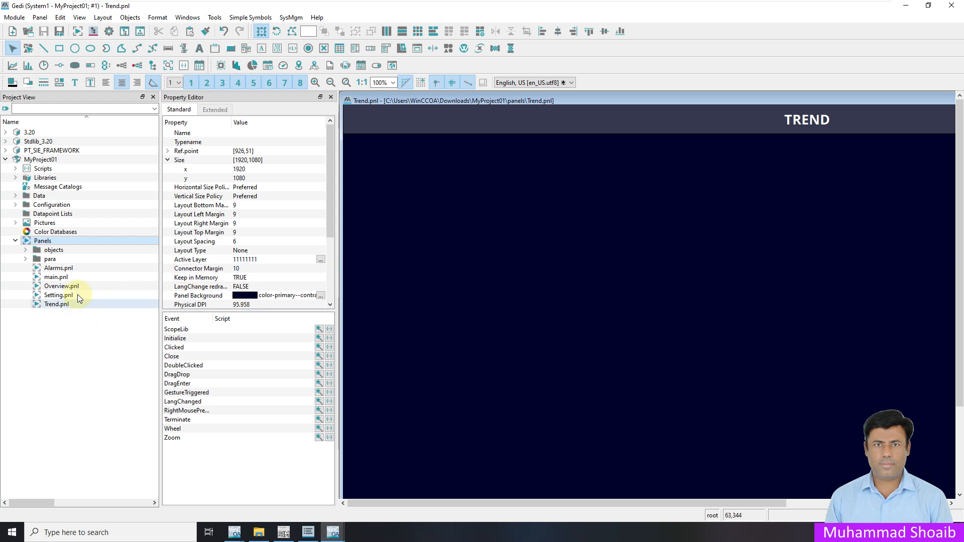
{"action": "double_click", "coordinate": [58, 269]}
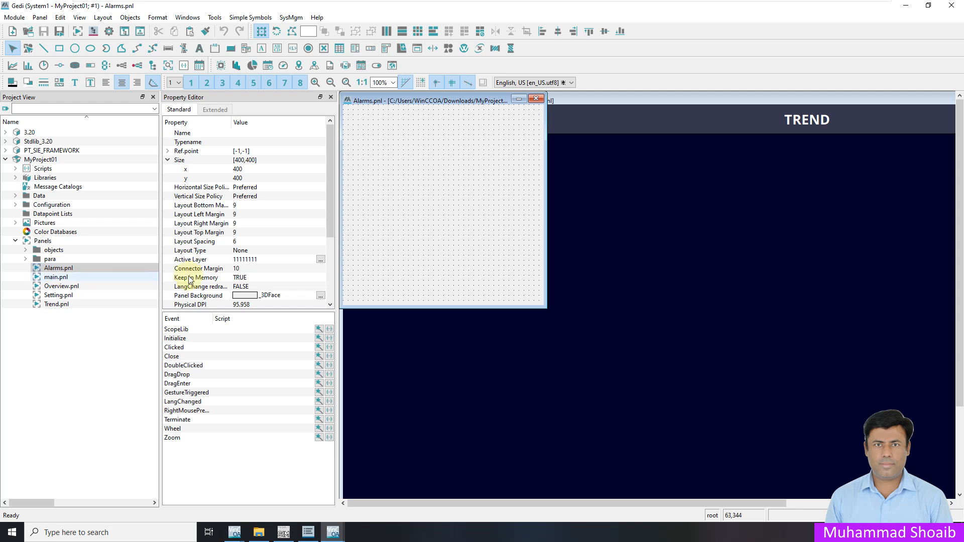
Step: Check the Overview and Trend panels' sizes for reference, and set the Alarms panel's size to x 1850 and y 900
{"action": "double_click", "coordinate": [63, 287]}
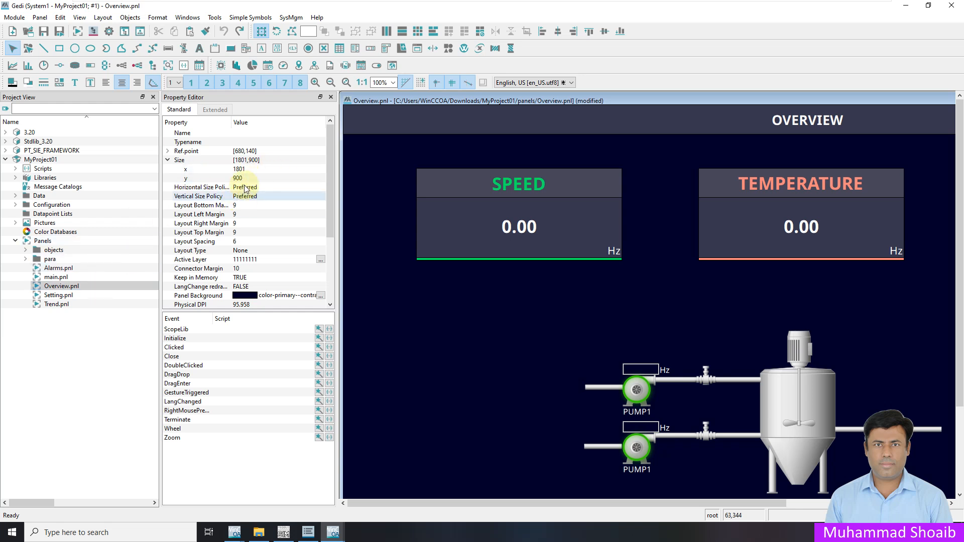
{"action": "double_click", "coordinate": [74, 303]}
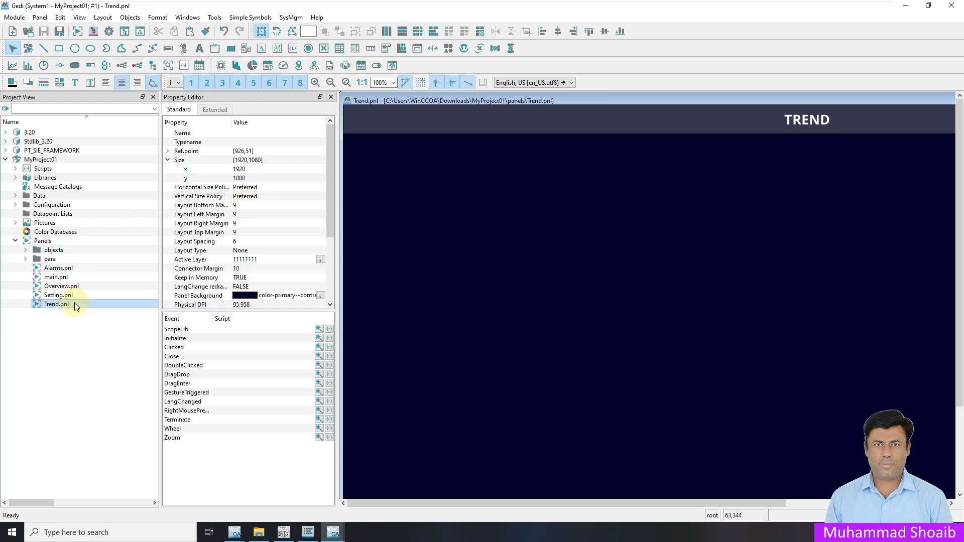
{"action": "double_click", "coordinate": [59, 268]}
{"action": "left_click", "coordinate": [254, 170]}
{"action": "type", "text": "185"}
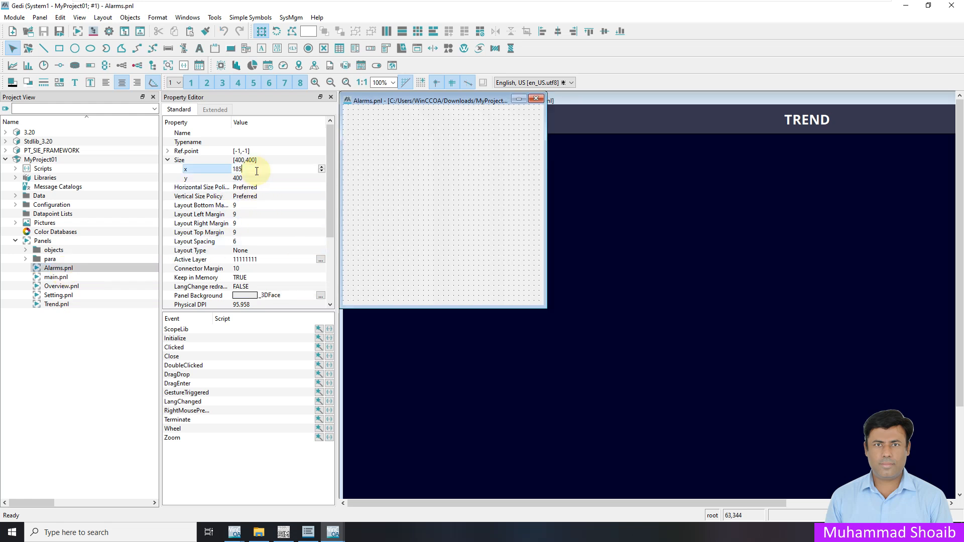
{"action": "type", "text": "0"}
{"action": "key", "text": "Return"}
{"action": "left_click", "coordinate": [255, 176]}
{"action": "type", "text": "9"}
{"action": "key", "text": "Return"}
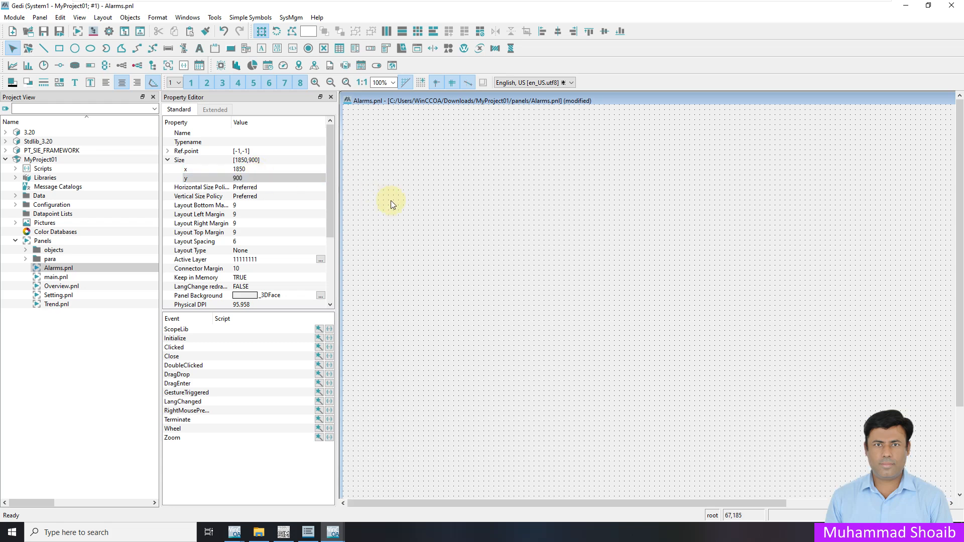
Step: Set the Alarms panel's background colour to color-primary--contrast
{"action": "left_click", "coordinate": [320, 296]}
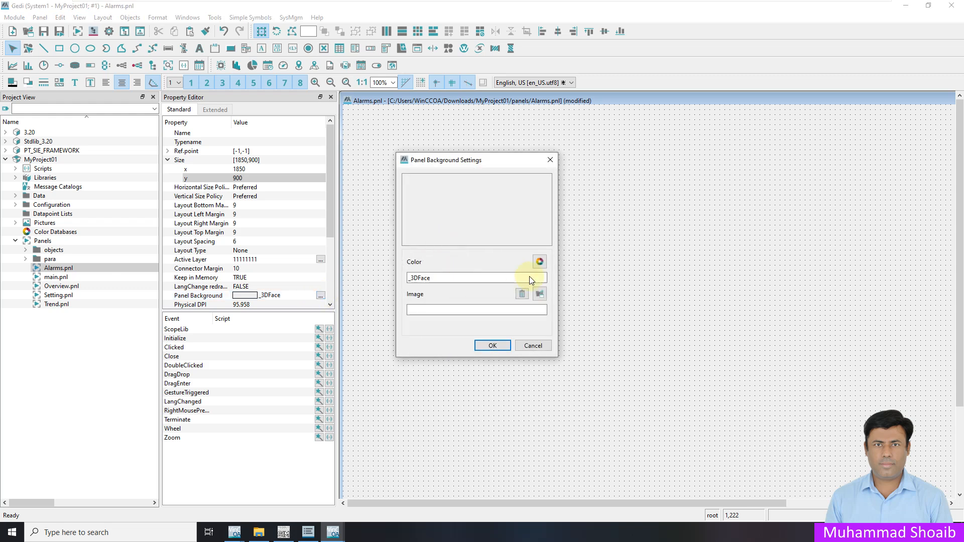
{"action": "left_click", "coordinate": [536, 265]}
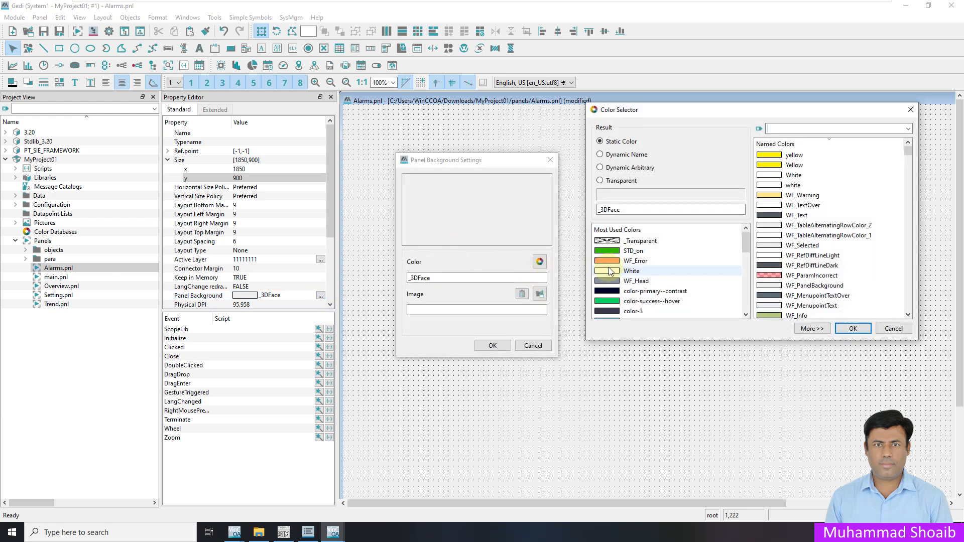
{"action": "left_click", "coordinate": [673, 296]}
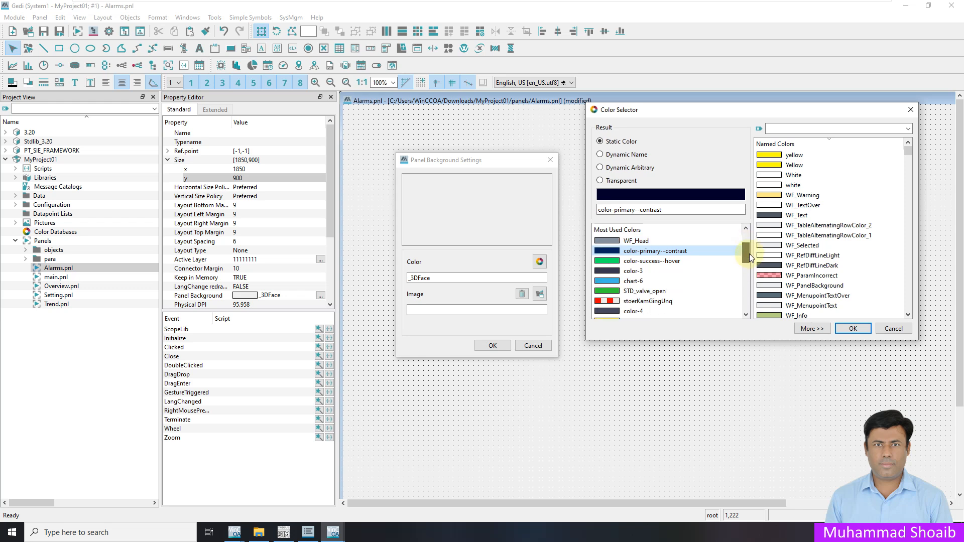
{"action": "left_click", "coordinate": [749, 253]}
{"action": "left_click", "coordinate": [849, 328]}
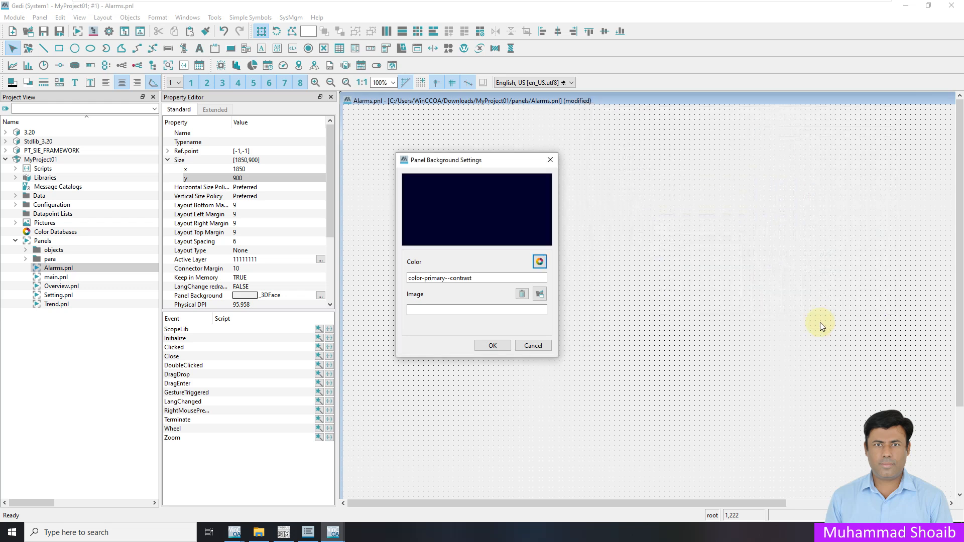
{"action": "left_click", "coordinate": [504, 344]}
Step: Paste the copied OVERVIEW title and header bar near the upper edge of Alarms.pnl, with the bar at about x 27, y 101
{"action": "key", "text": "ctrl+v"}
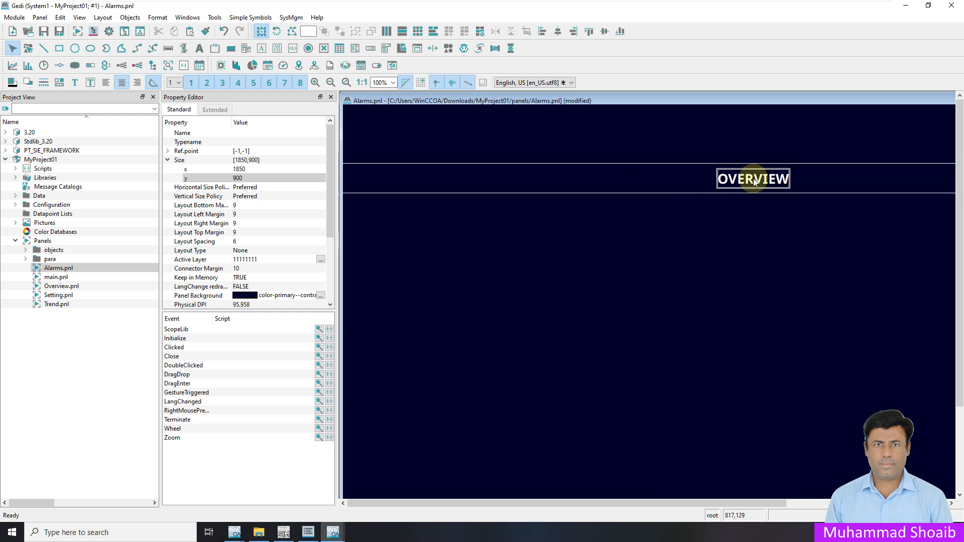
{"action": "left_click", "coordinate": [822, 173]}
{"action": "left_click", "coordinate": [821, 242]}
Step: Set the header bar's position on the Alarms panel to x 0 and y 0
{"action": "left_click", "coordinate": [603, 167]}
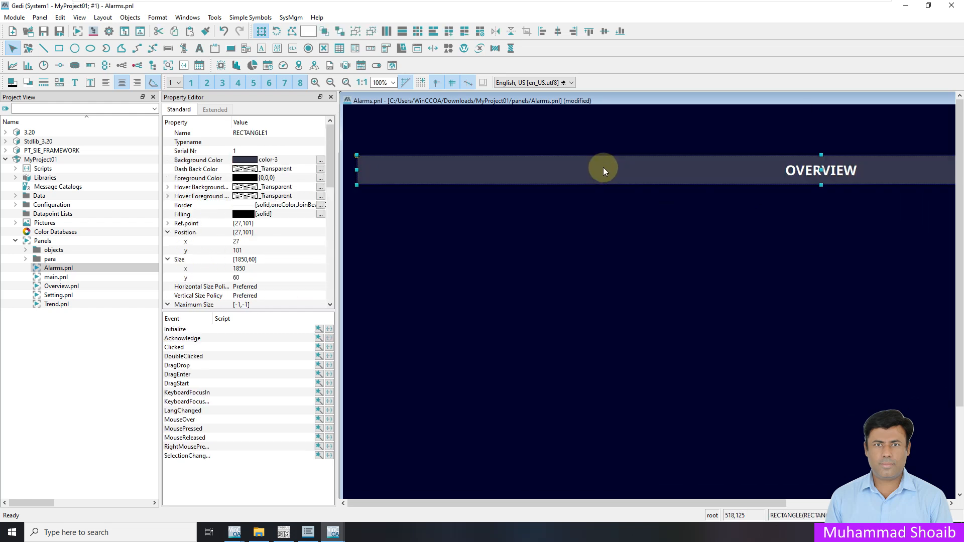
{"action": "double_click", "coordinate": [261, 242]}
{"action": "type", "text": "0"}
{"action": "key", "text": "Return"}
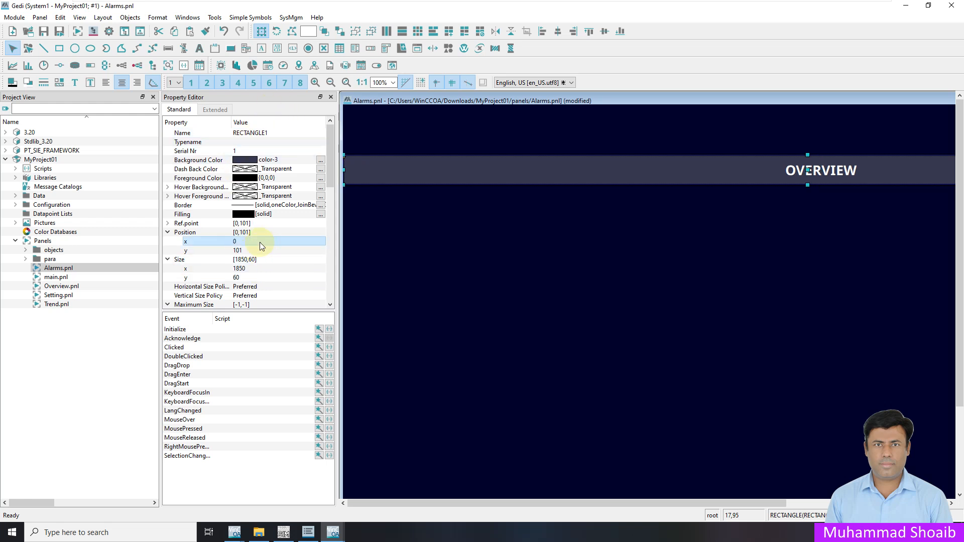
{"action": "left_click", "coordinate": [269, 245]}
{"action": "double_click", "coordinate": [269, 246]}
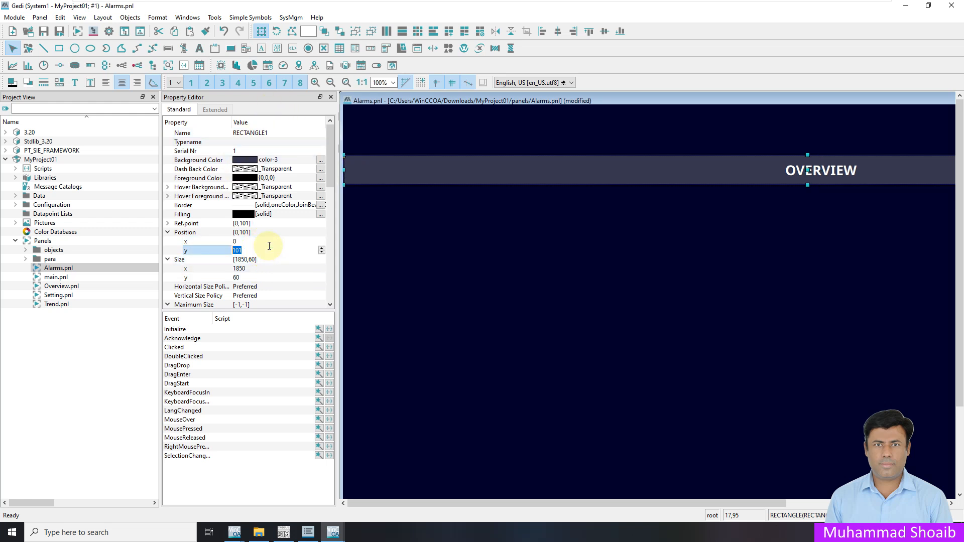
{"action": "type", "text": "0"}
{"action": "key", "text": "Return"}
{"action": "left_click", "coordinate": [772, 225]}
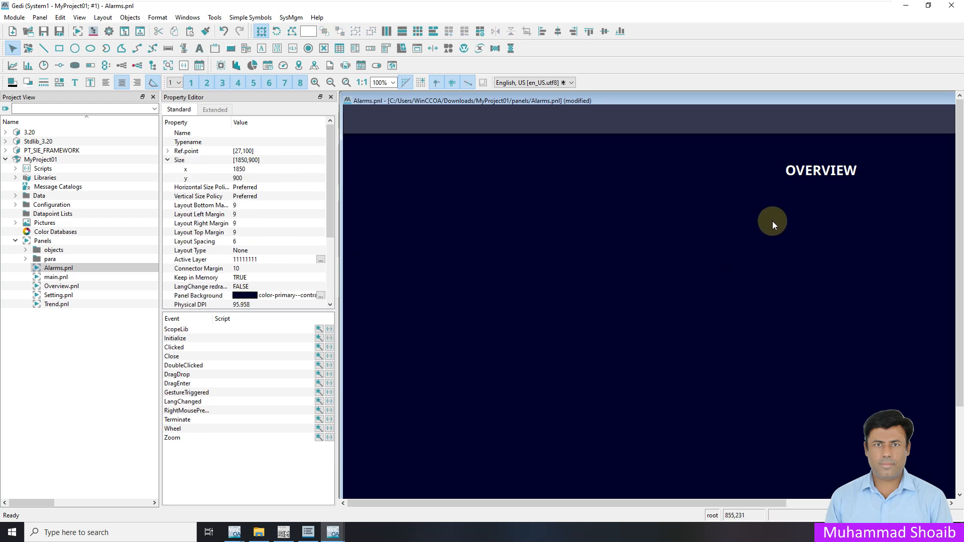
{"action": "left_click_drag", "start_coordinate": [702, 502], "coordinate": [863, 502]}
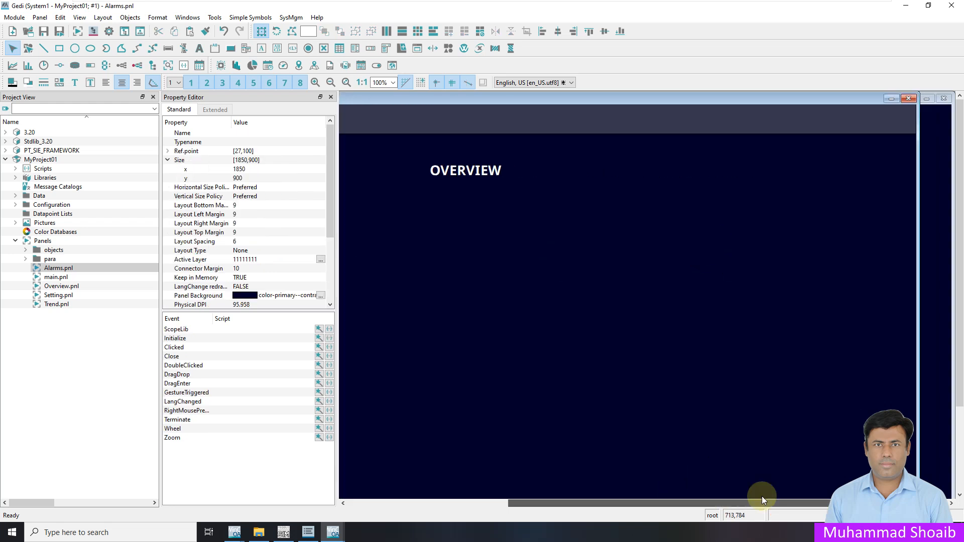
{"action": "left_click", "coordinate": [359, 132]}
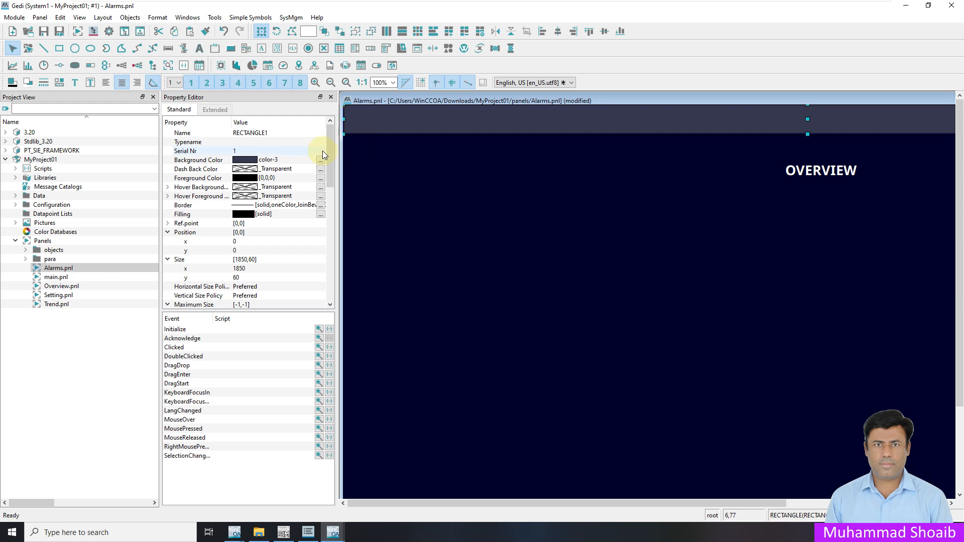
{"action": "left_click", "coordinate": [814, 186]}
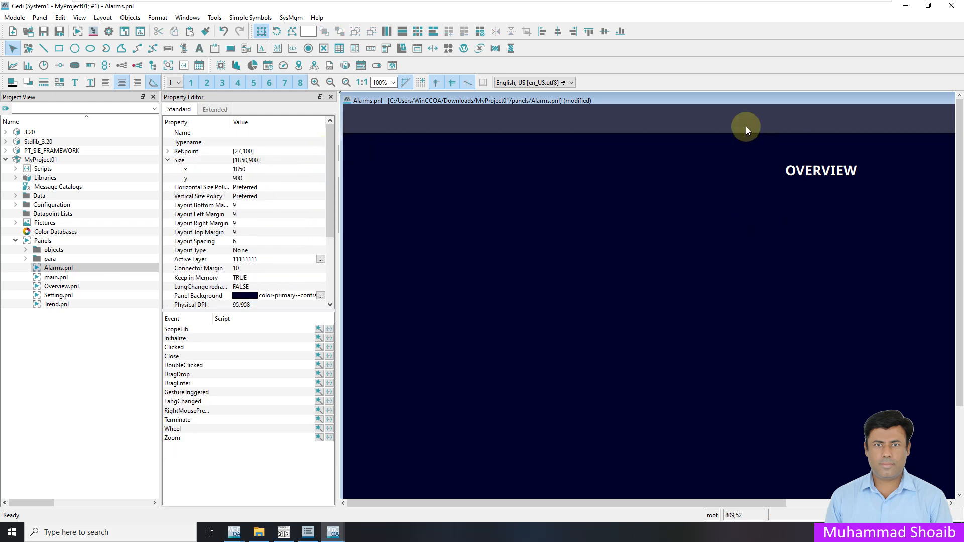
{"action": "left_click", "coordinate": [745, 126]}
{"action": "left_click", "coordinate": [803, 173]}
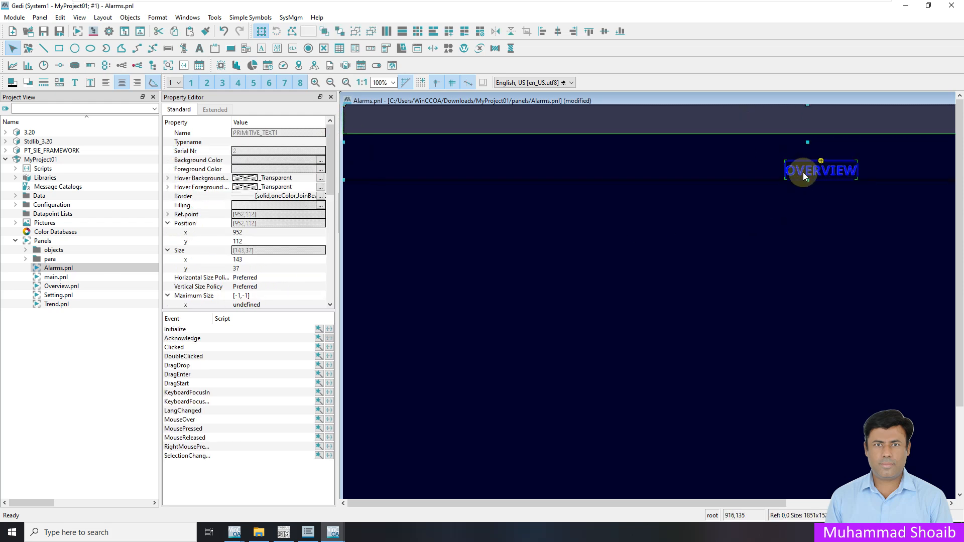
{"action": "left_click", "coordinate": [826, 220]}
Step: Replace the OVERVIEW title text on the Alarms panel with ALARMS
{"action": "left_click", "coordinate": [821, 167]}
{"action": "double_click", "coordinate": [822, 167]}
{"action": "left_click_drag", "start_coordinate": [855, 171], "coordinate": [782, 159]}
{"action": "type", "text": "a"}
{"action": "key", "text": "BackSpace"}
{"action": "type", "text": "ALAM"}
{"action": "key", "text": "BackSpace"}
{"action": "type", "text": "RMS"}
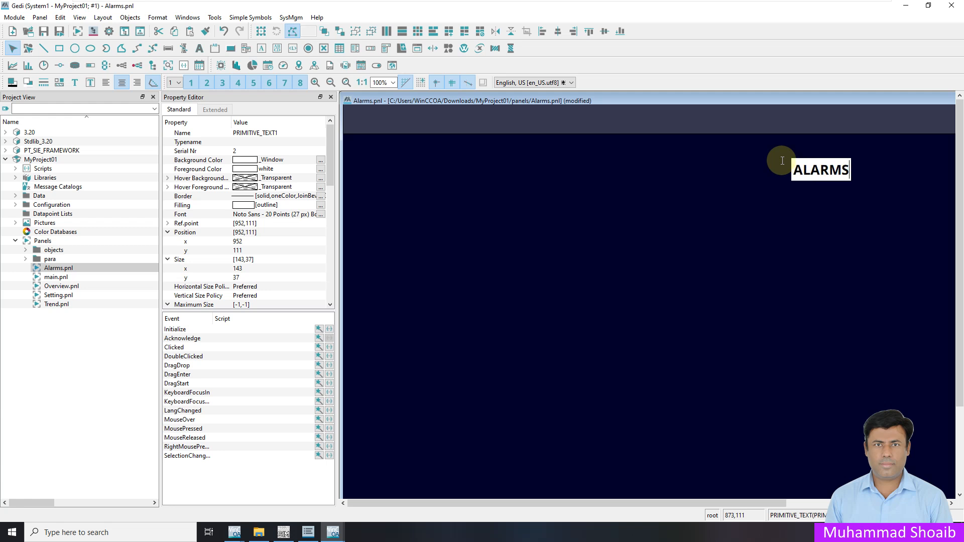
{"action": "left_click", "coordinate": [773, 218]}
Step: Centre the ALARMS title horizontally and vertically on the header bar
{"action": "left_click", "coordinate": [789, 121]}
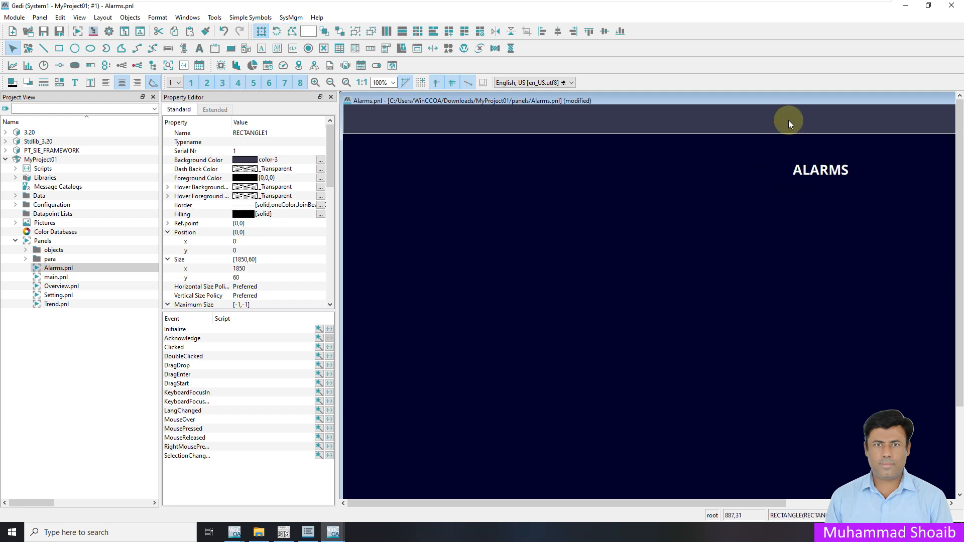
{"action": "left_click", "coordinate": [810, 173]}
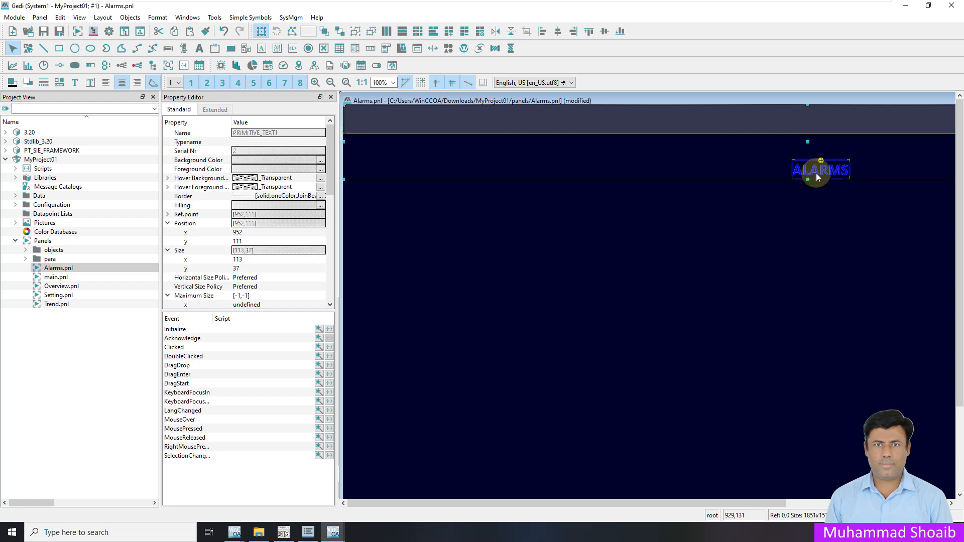
{"action": "left_click", "coordinate": [604, 31]}
{"action": "left_click", "coordinate": [559, 32]}
{"action": "left_click", "coordinate": [684, 286]}
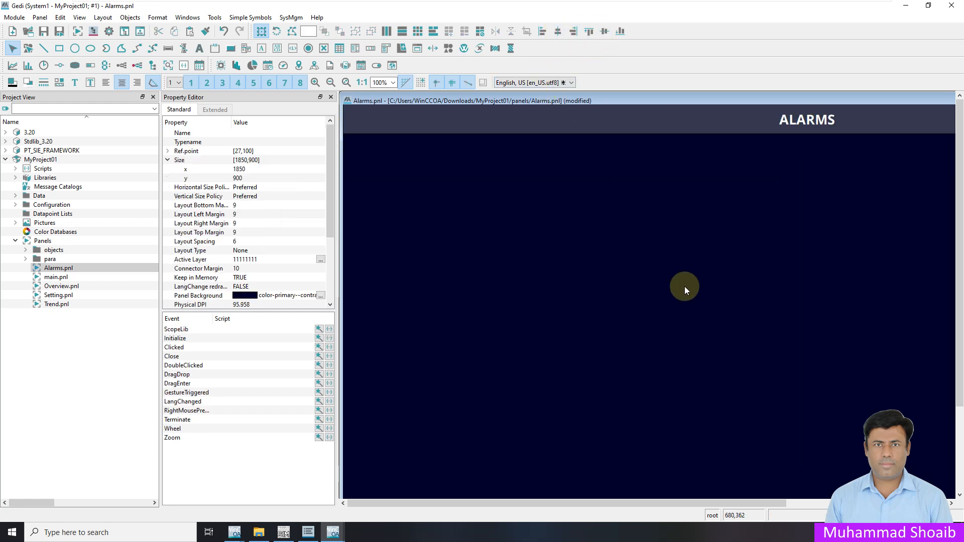
Step: Save the Alarms and Overview panels, and close all open panels, including Setting and Trend
{"action": "left_click", "coordinate": [44, 32]}
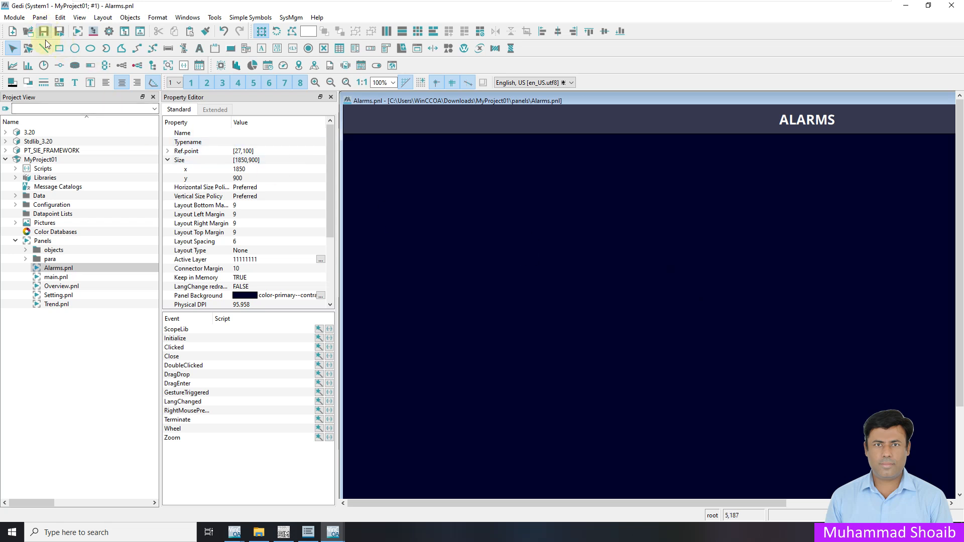
{"action": "right_click", "coordinate": [378, 98]}
{"action": "left_click", "coordinate": [405, 166]}
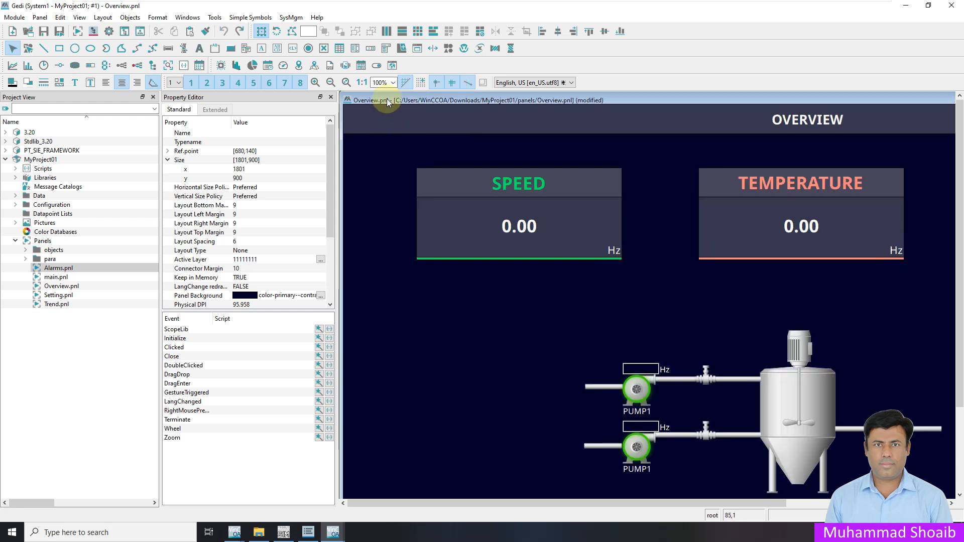
{"action": "left_click", "coordinate": [43, 32]}
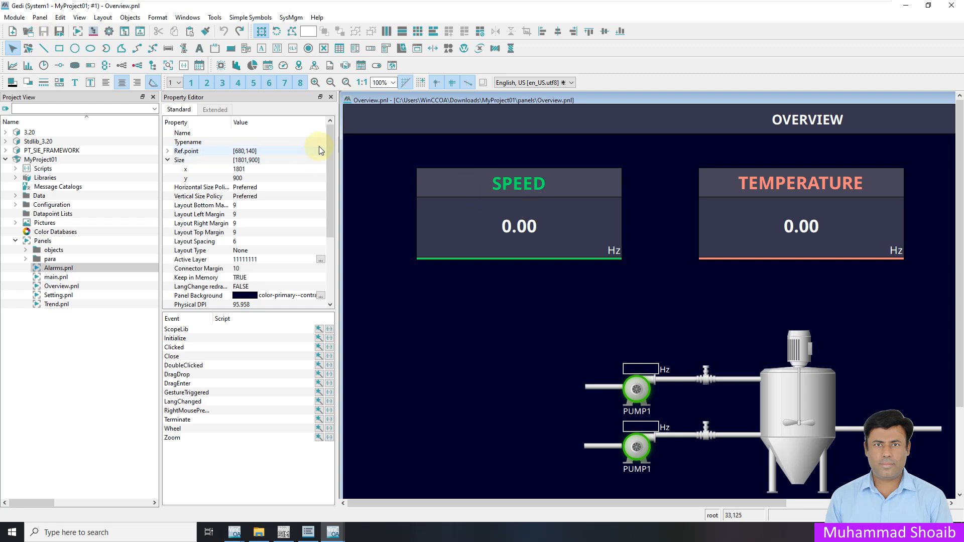
{"action": "right_click", "coordinate": [385, 101]}
{"action": "left_click", "coordinate": [419, 167]}
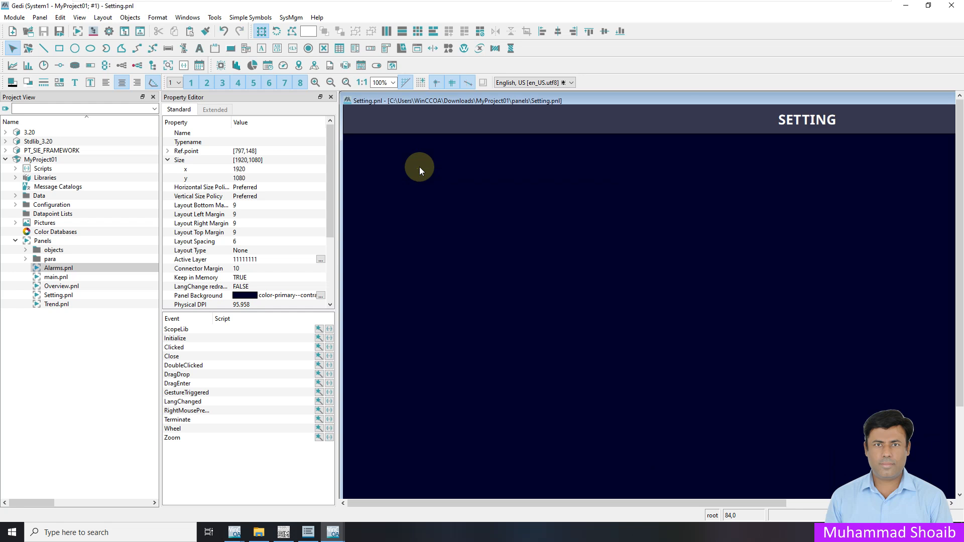
{"action": "right_click", "coordinate": [384, 101]}
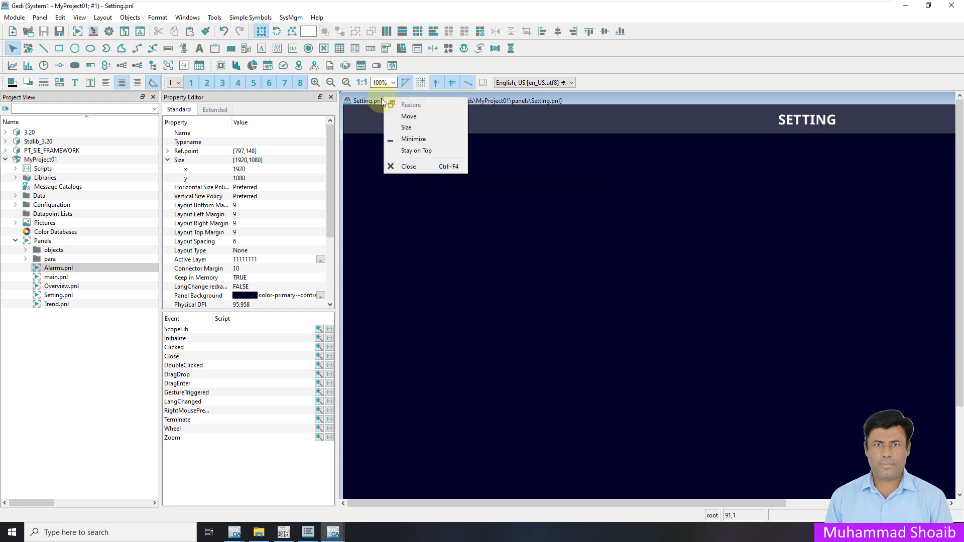
{"action": "left_click", "coordinate": [434, 168]}
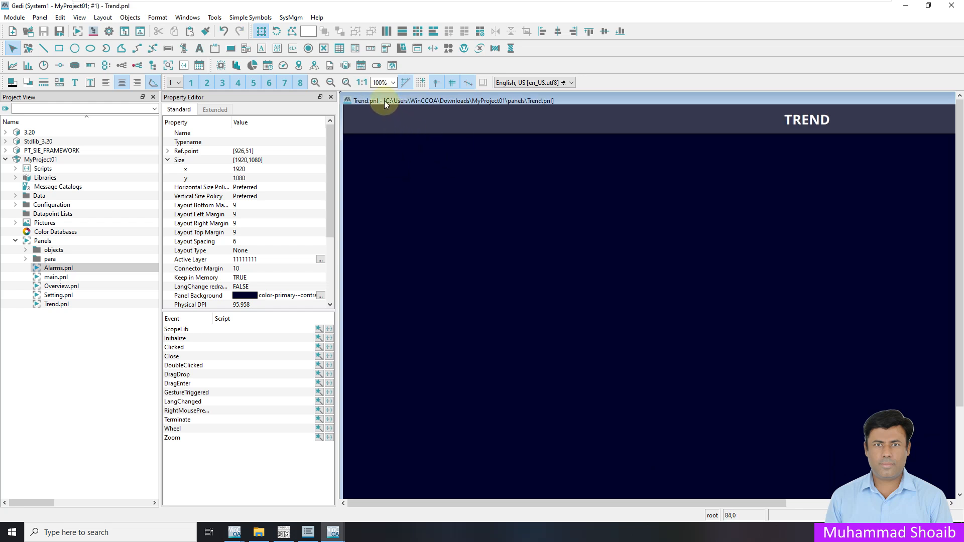
{"action": "key", "text": "ctrl+F4"}
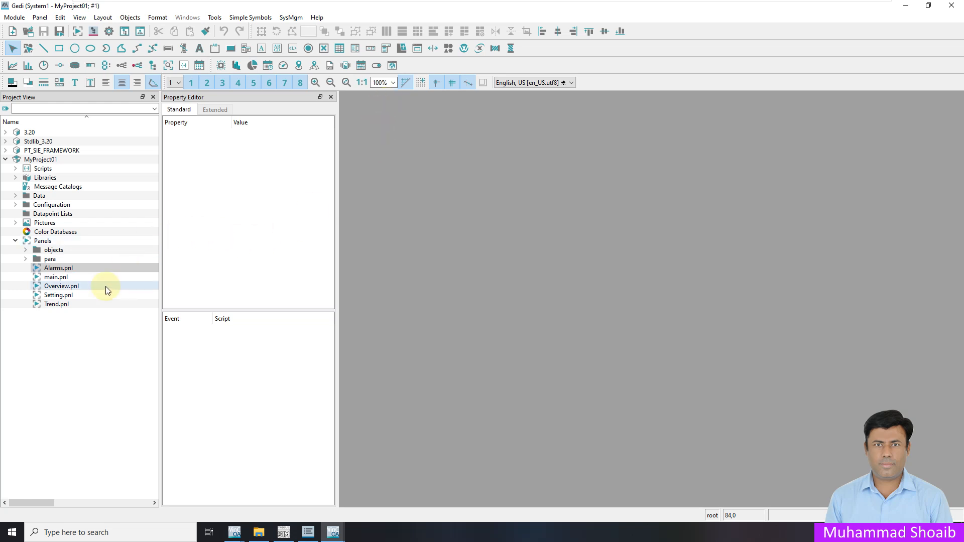
Step: Open the panel topology design for MyProject01
{"action": "left_click", "coordinate": [110, 32]}
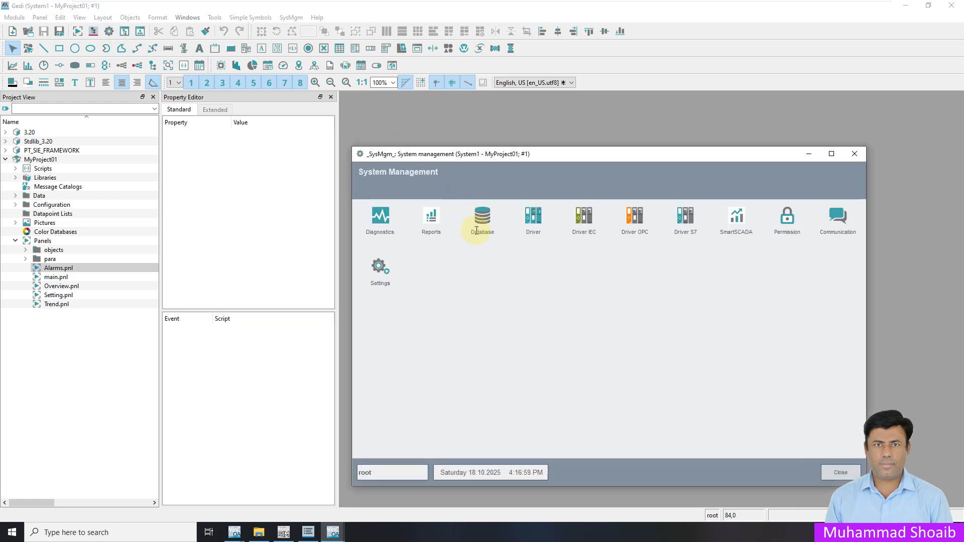
{"action": "left_click", "coordinate": [382, 270]}
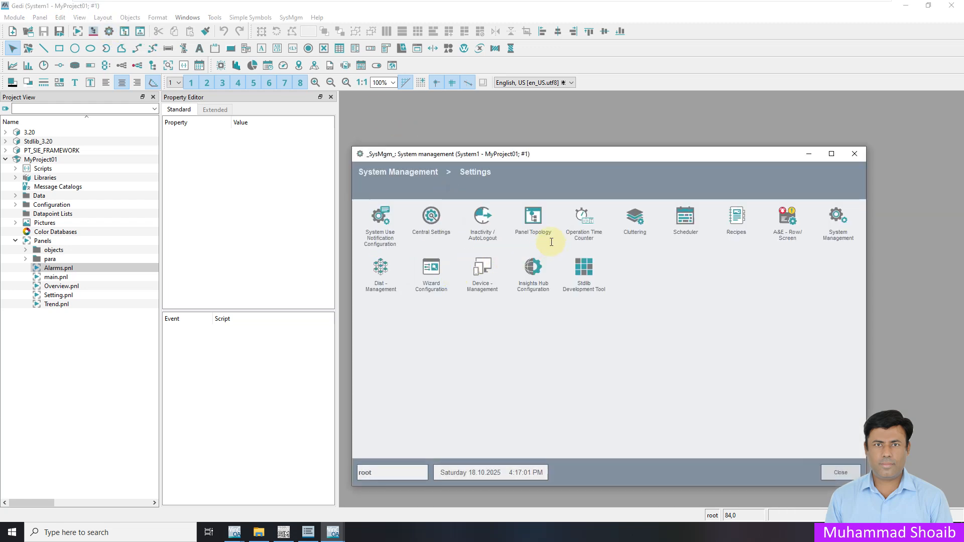
{"action": "left_click", "coordinate": [534, 217]}
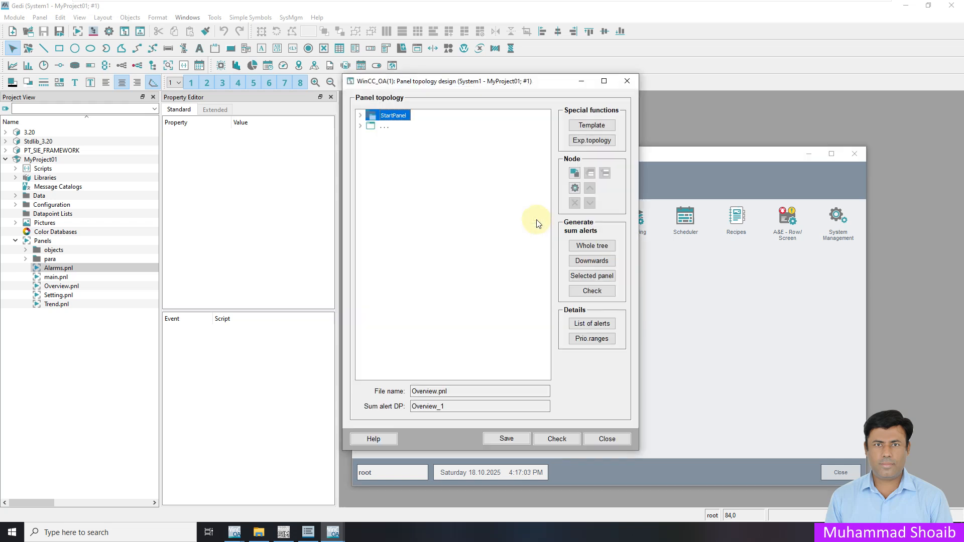
{"action": "left_click", "coordinate": [14, 17]}
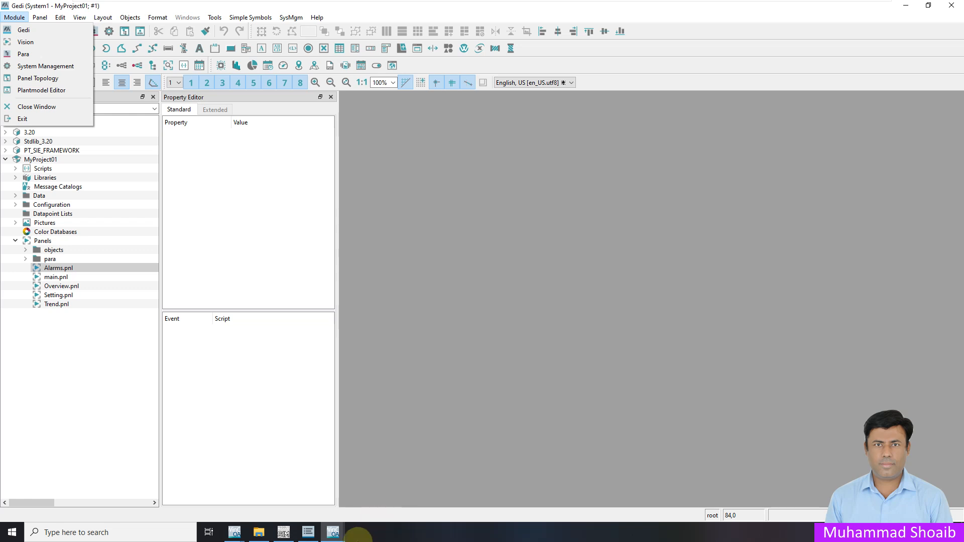
{"action": "left_click", "coordinate": [337, 534]}
{"action": "left_click", "coordinate": [484, 502]}
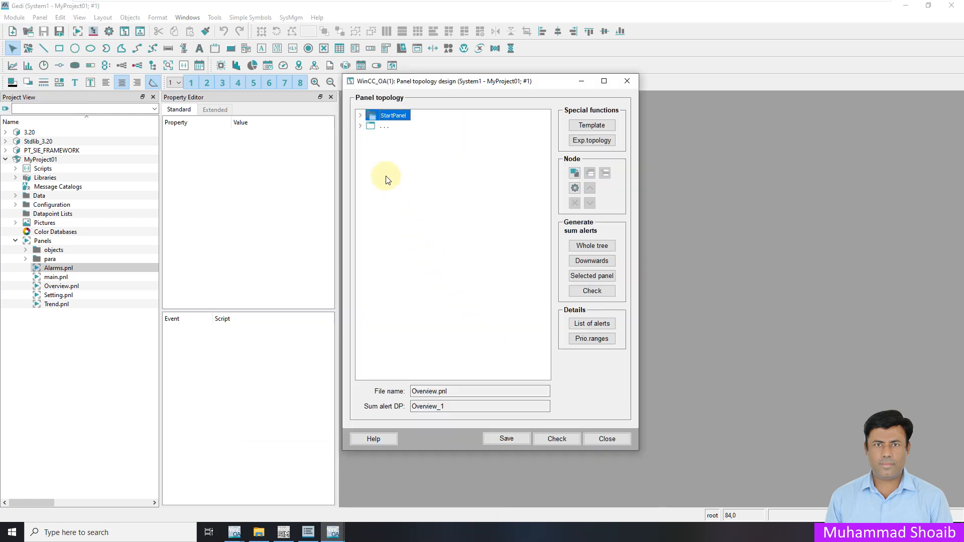
Step: Expand the StartPanel node and check which panel files its child nodes Page-01 and Page-02 use
{"action": "left_click", "coordinate": [360, 116]}
{"action": "left_click", "coordinate": [399, 127]}
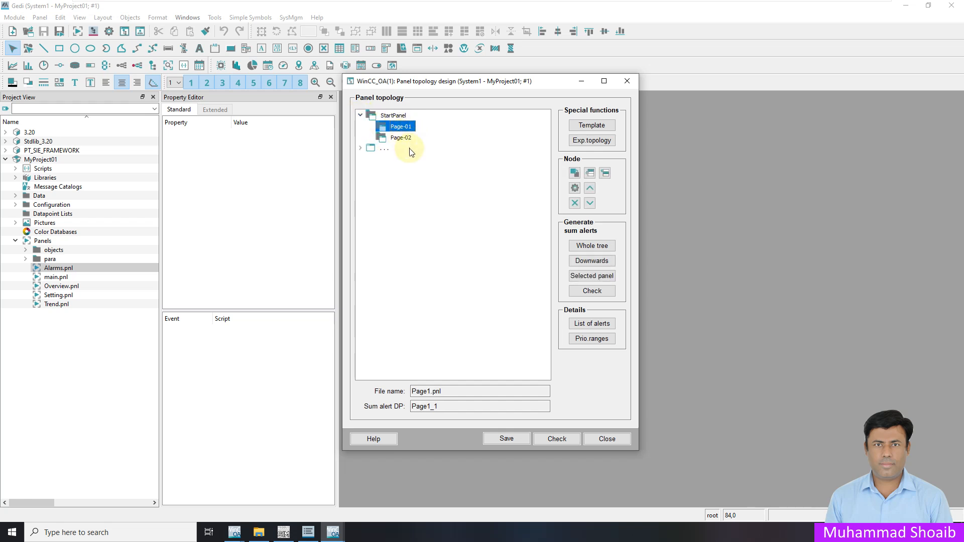
{"action": "left_click", "coordinate": [408, 136]}
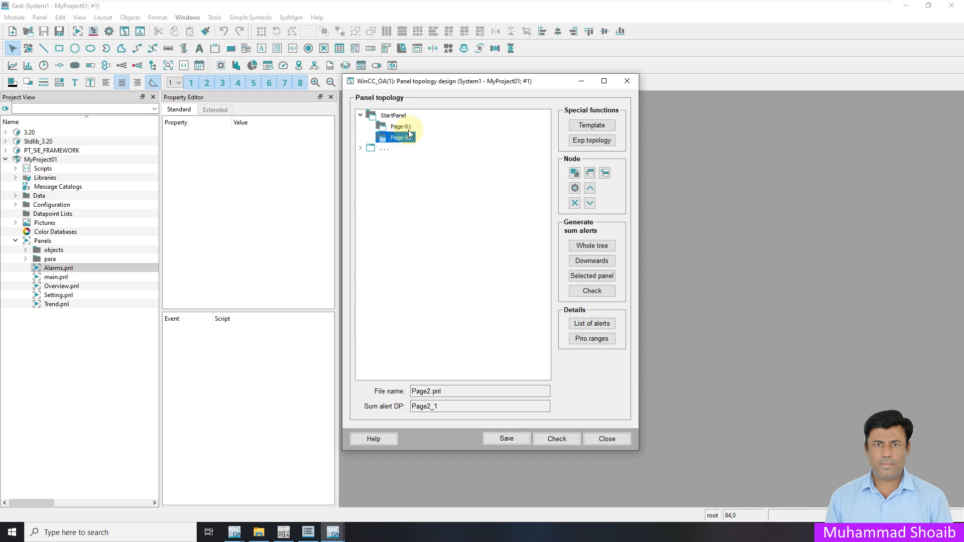
{"action": "left_click", "coordinate": [408, 128]}
{"action": "left_click", "coordinate": [406, 127]}
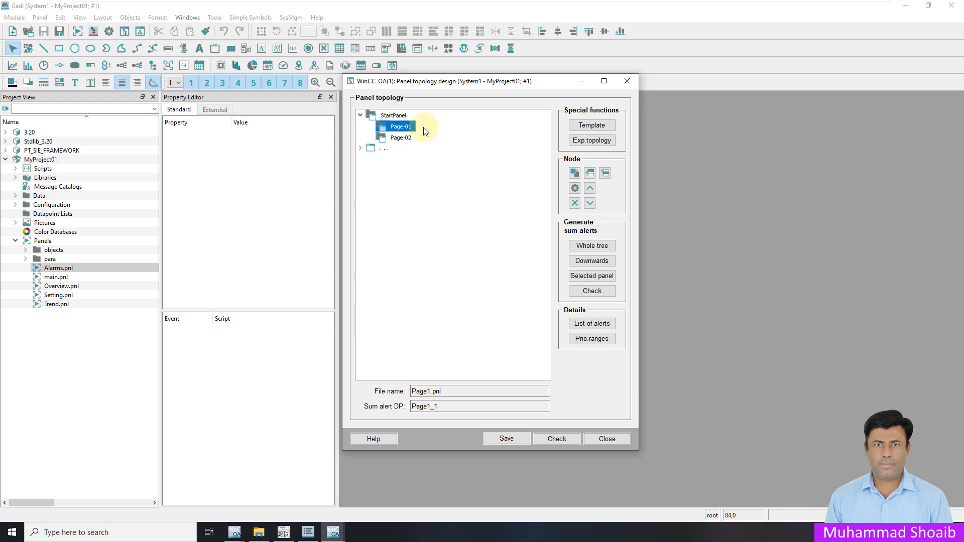
{"action": "left_click", "coordinate": [405, 137]}
{"action": "left_click", "coordinate": [405, 128]}
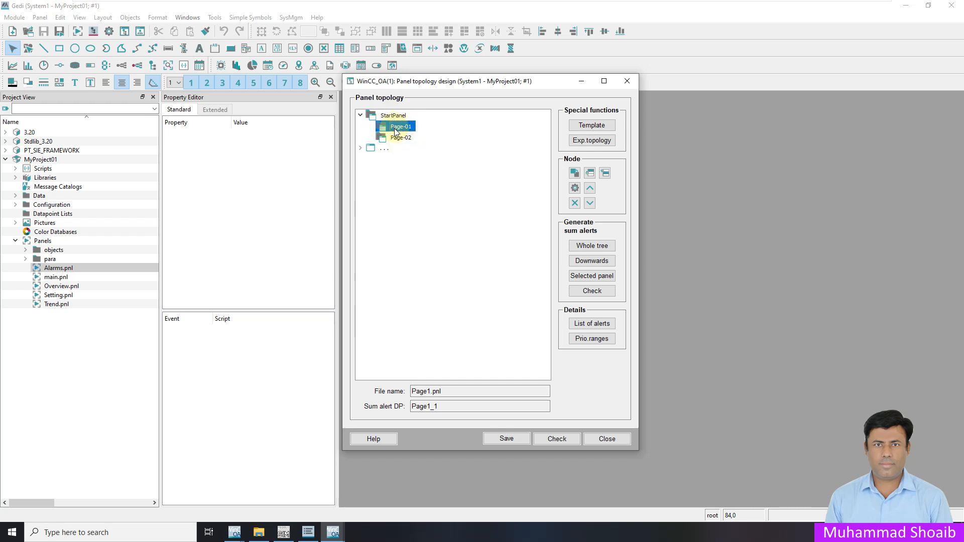
Step: Open the properties of topology node Page-01 and change its node name to Setting
{"action": "right_click", "coordinate": [397, 130]}
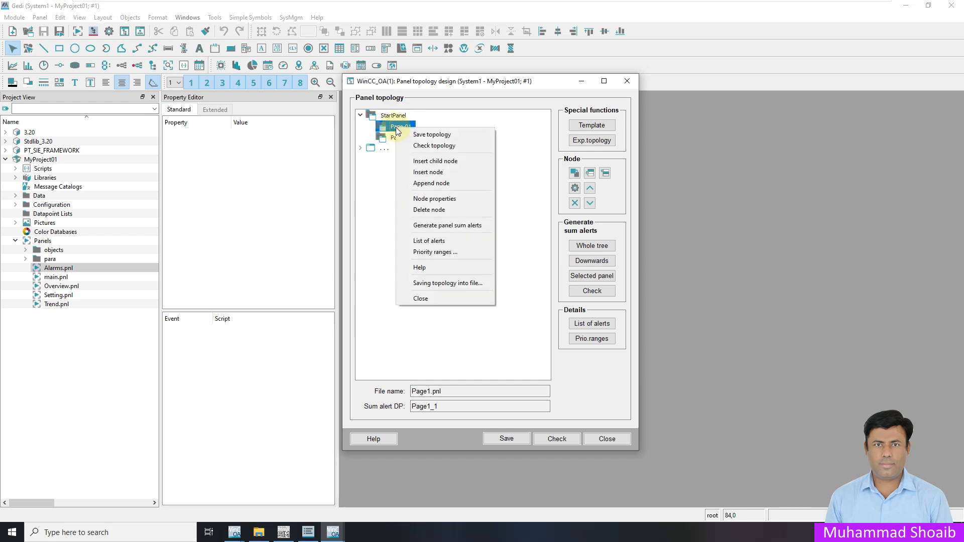
{"action": "left_click", "coordinate": [428, 200]}
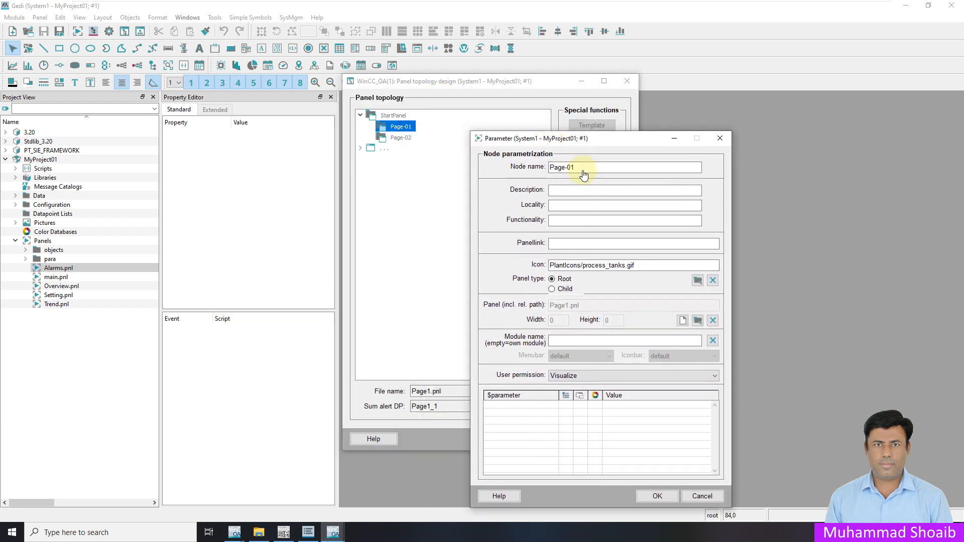
{"action": "double_click", "coordinate": [582, 173]}
{"action": "left_click", "coordinate": [594, 308]}
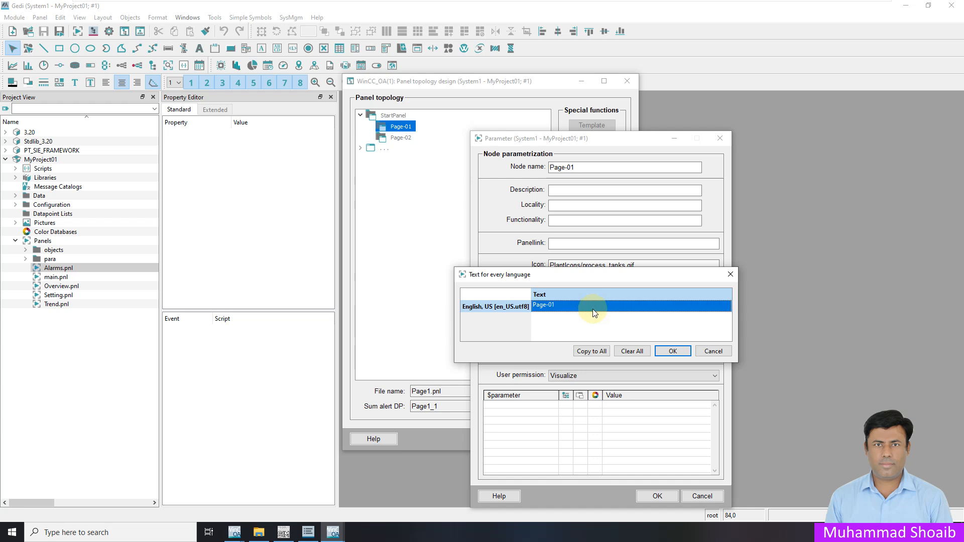
{"action": "double_click", "coordinate": [565, 305]}
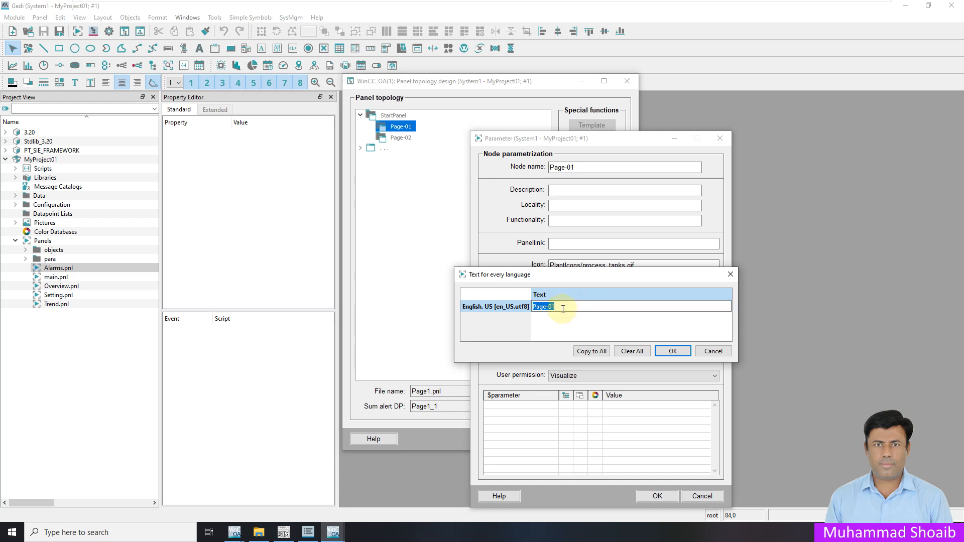
{"action": "type", "text": "s"}
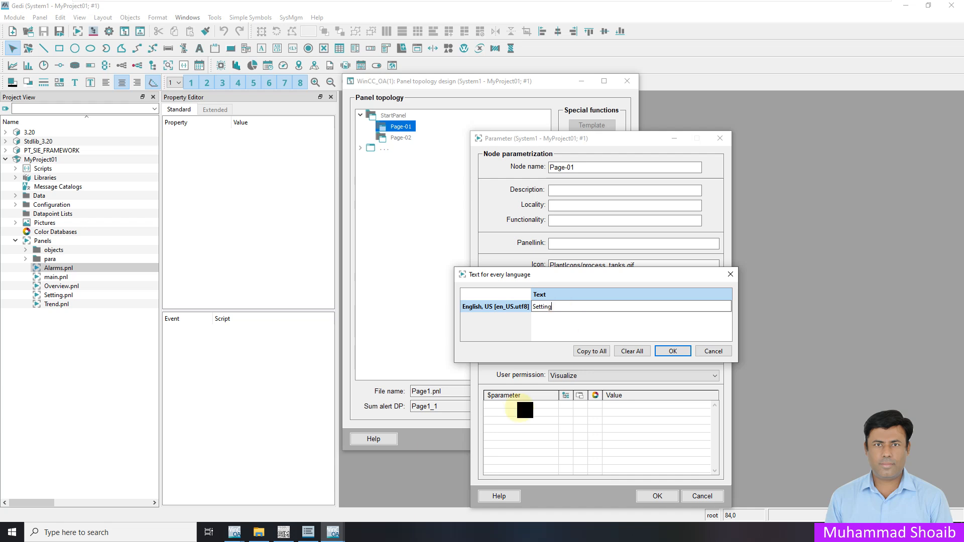
{"action": "left_click", "coordinate": [673, 351]}
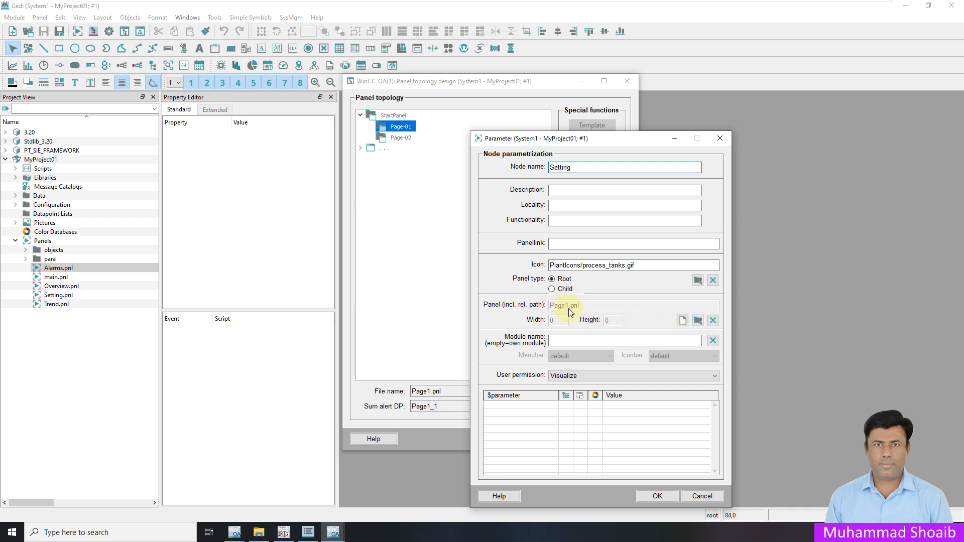
Step: Assign Setting.pnl as the panel file of the Setting node
{"action": "left_click", "coordinate": [698, 320]}
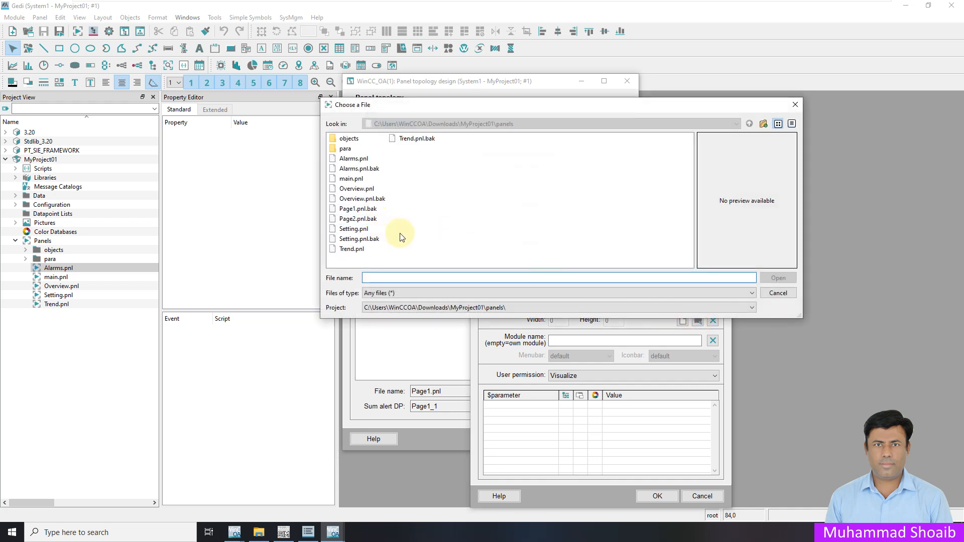
{"action": "left_click", "coordinate": [366, 229]}
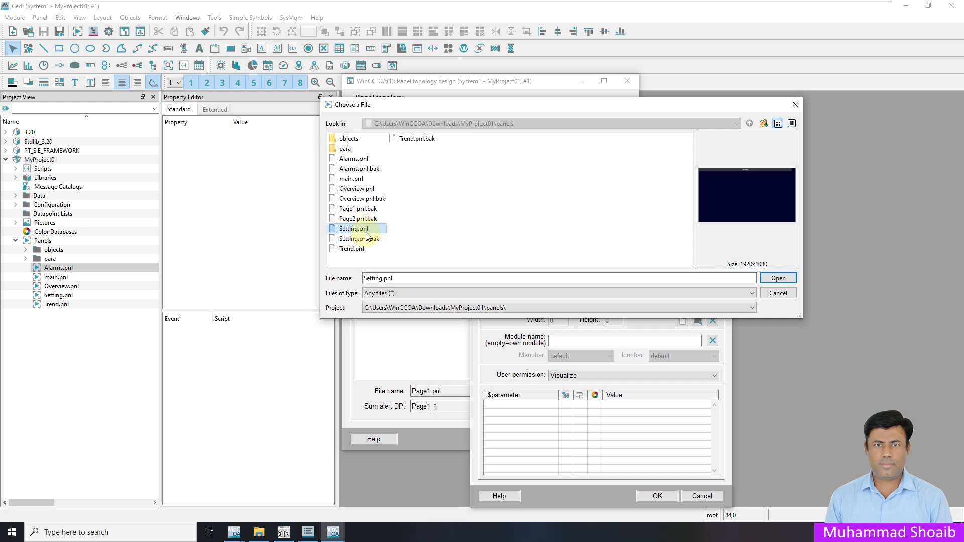
{"action": "left_click", "coordinate": [773, 281]}
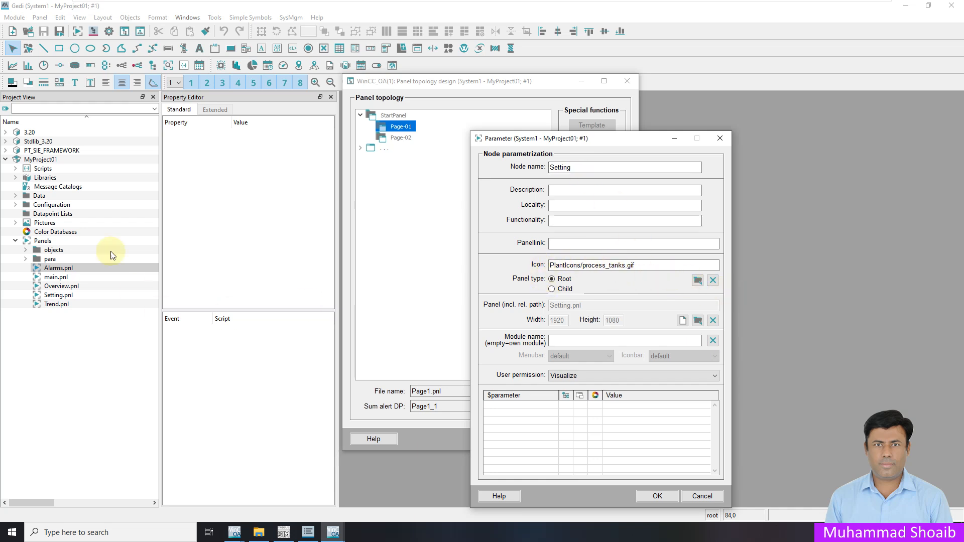
Step: Browse for the Setting node's icon in the white subfolder of the PT_SIE_FRAMEWORK project's pictures
{"action": "left_click", "coordinate": [697, 283]}
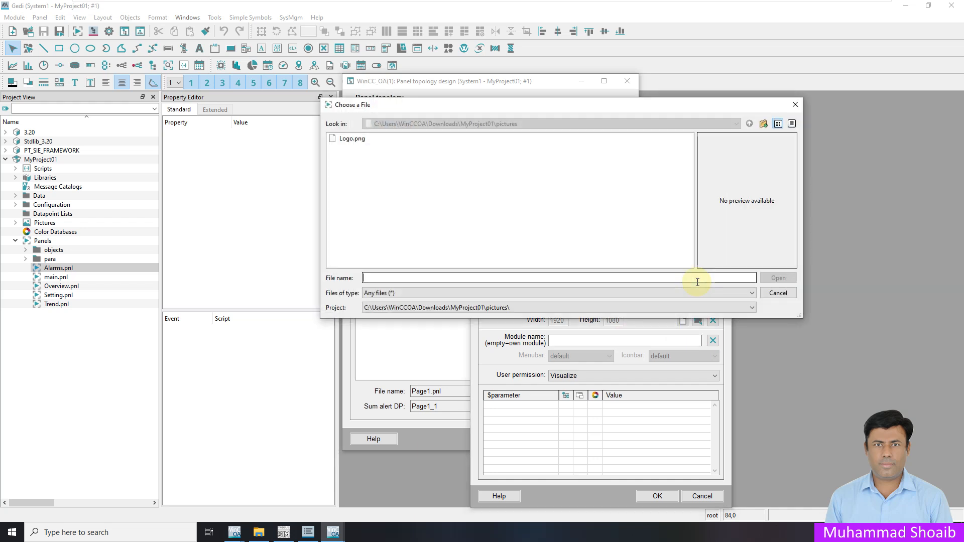
{"action": "left_click", "coordinate": [462, 308]}
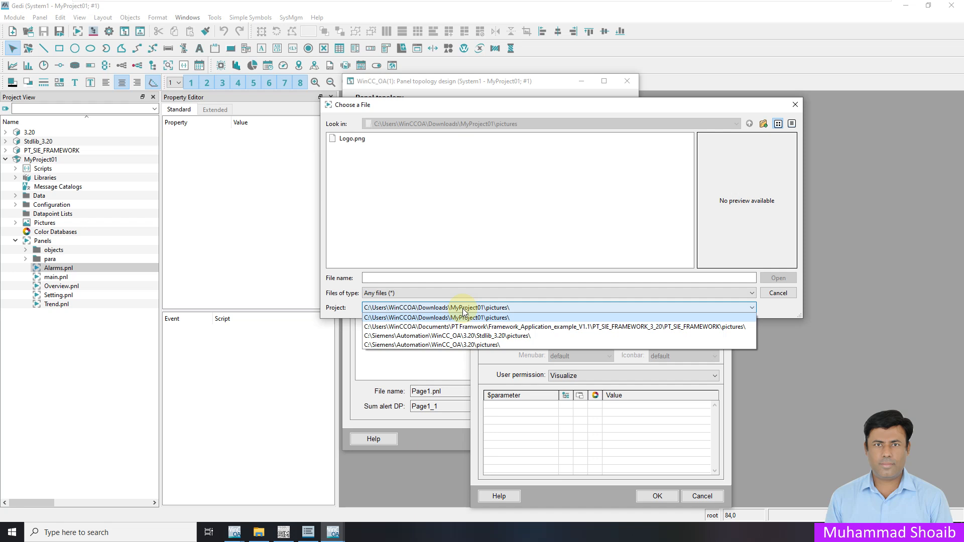
{"action": "left_click", "coordinate": [485, 327]}
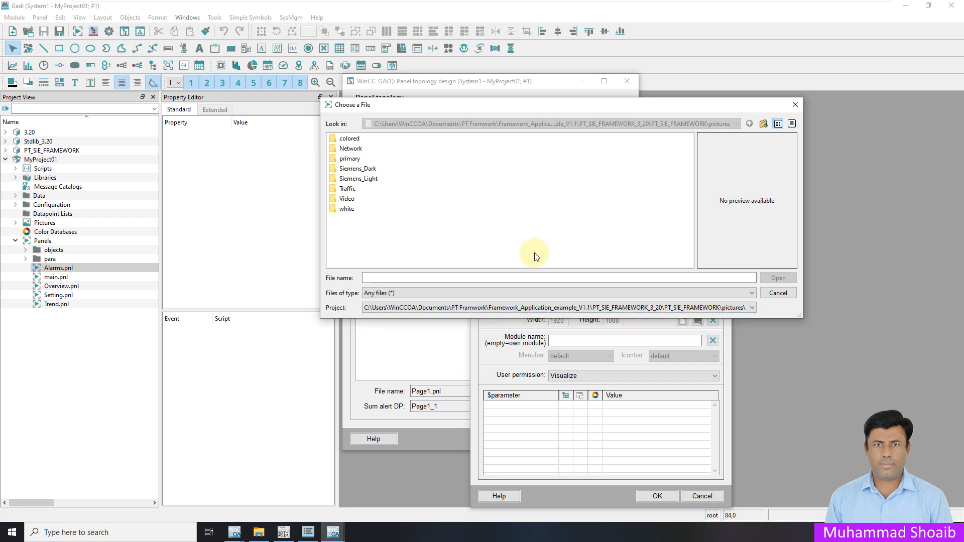
{"action": "left_click", "coordinate": [602, 307]}
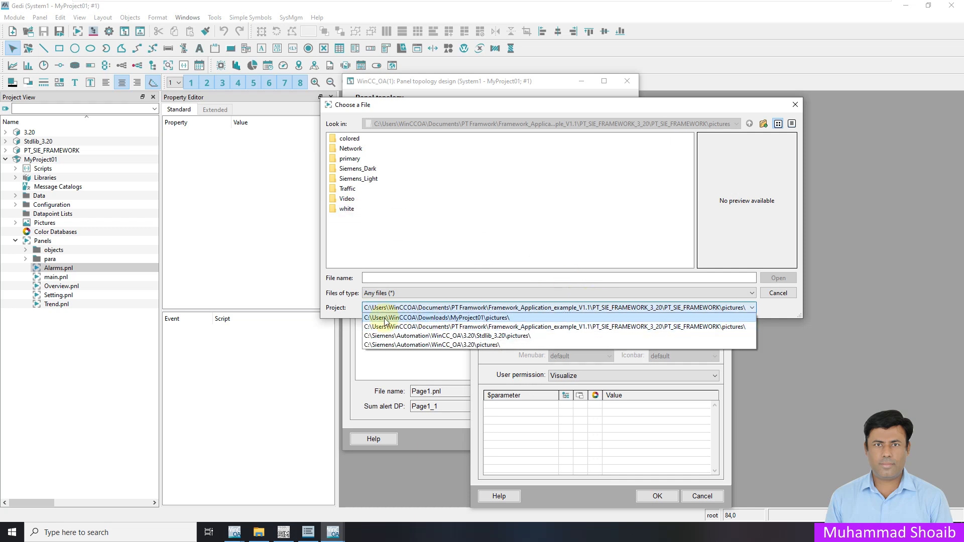
{"action": "left_click", "coordinate": [550, 331]}
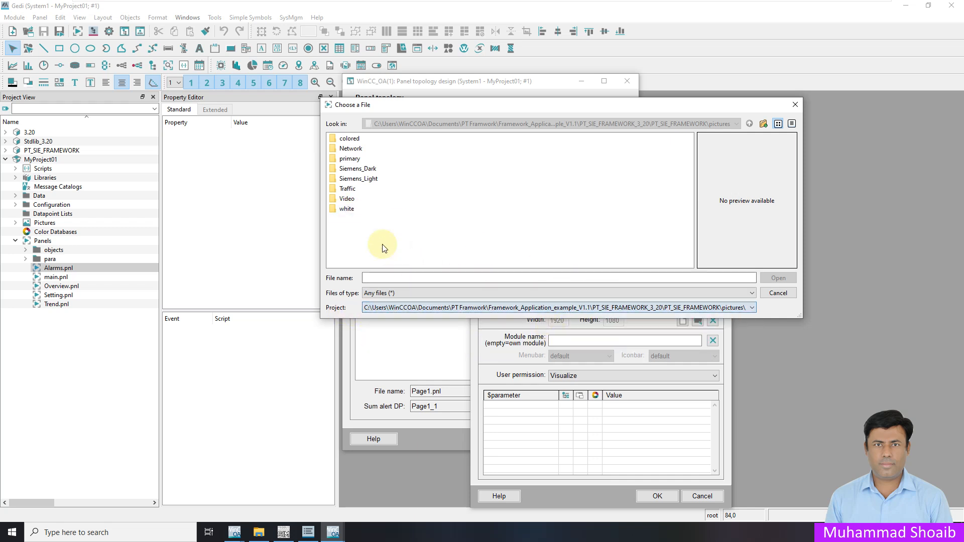
{"action": "double_click", "coordinate": [346, 209]}
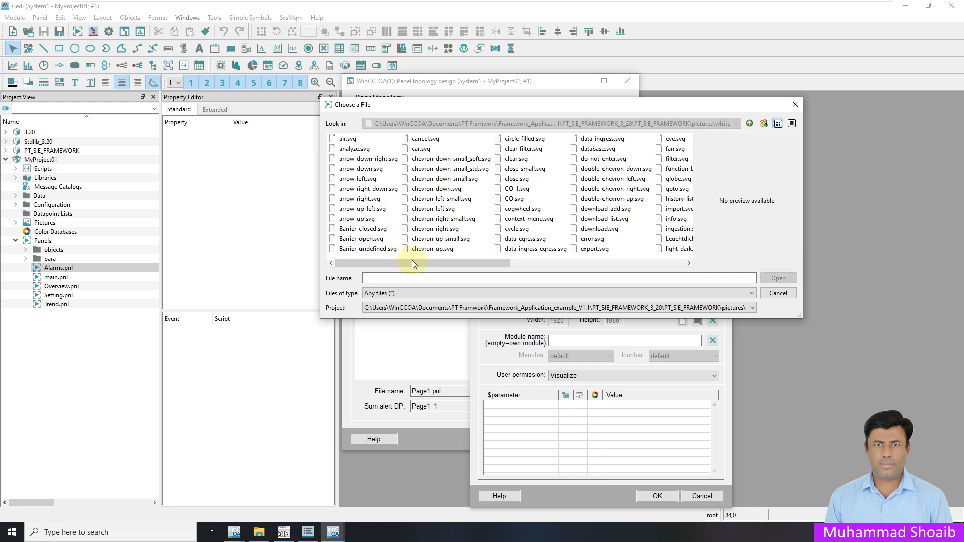
Step: Preview the chevron icons, choose cogwheel.svg as the Setting node's icon, and apply the node's properties
{"action": "left_click", "coordinate": [439, 251]}
{"action": "left_click", "coordinate": [441, 240]}
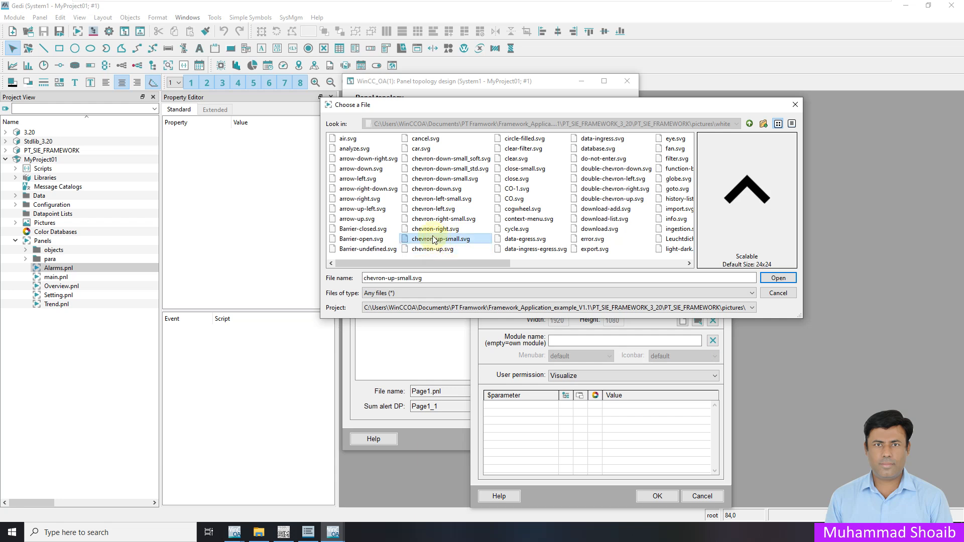
{"action": "left_click", "coordinate": [437, 230]}
{"action": "left_click", "coordinate": [436, 220]}
{"action": "left_click", "coordinate": [435, 209]}
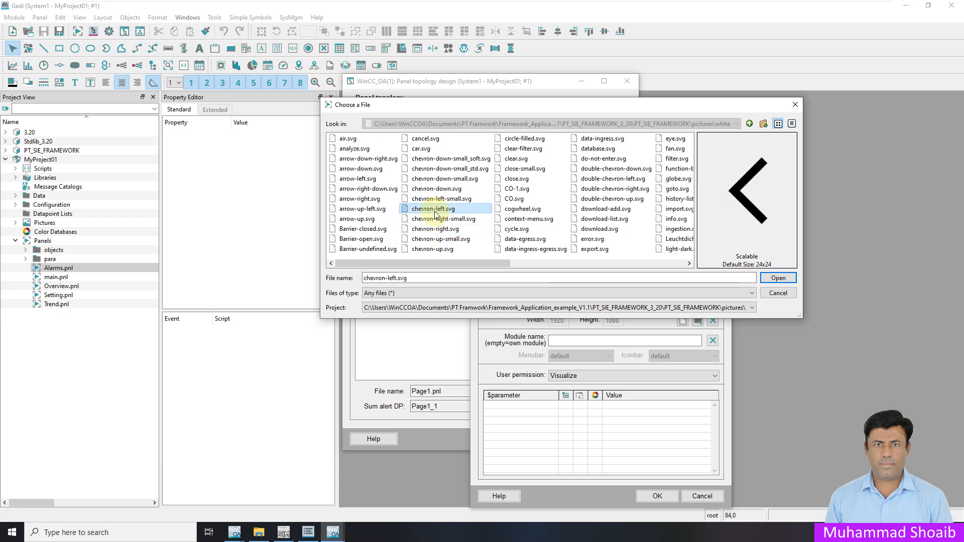
{"action": "left_click", "coordinate": [435, 202]}
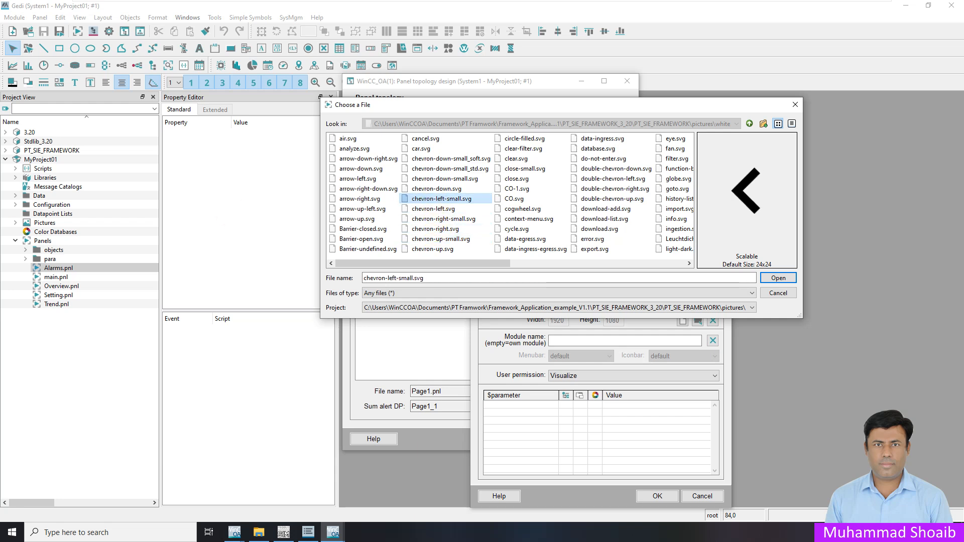
{"action": "key", "text": "Down"}
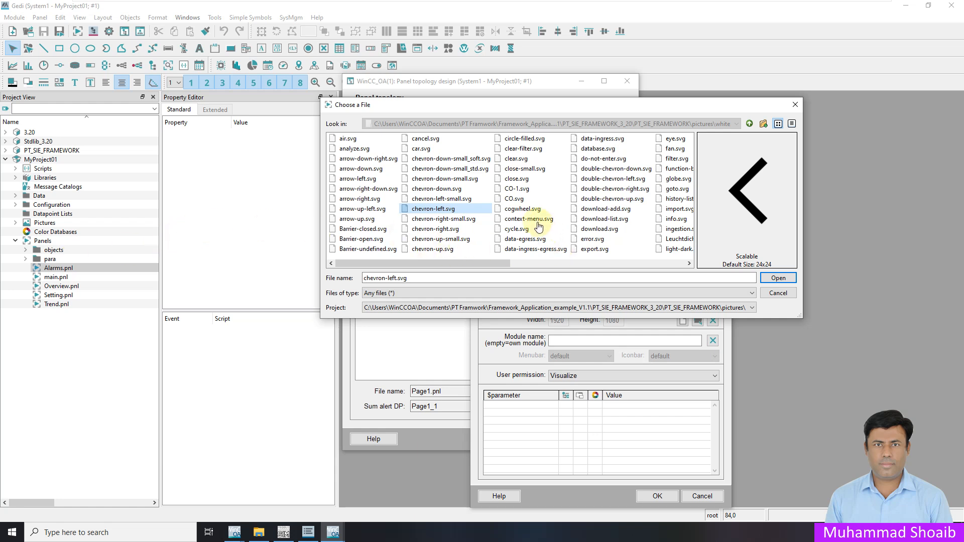
{"action": "left_click", "coordinate": [524, 209]}
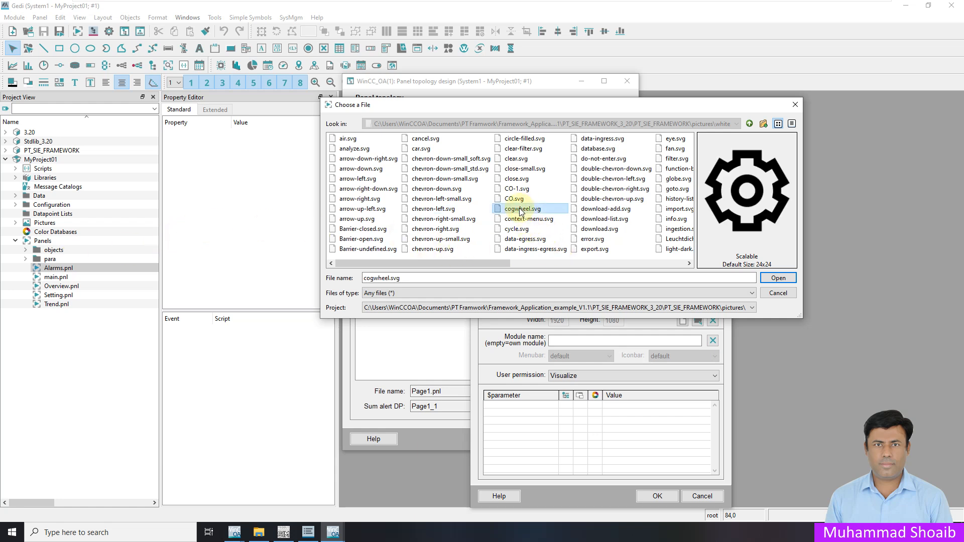
{"action": "left_click", "coordinate": [777, 278]}
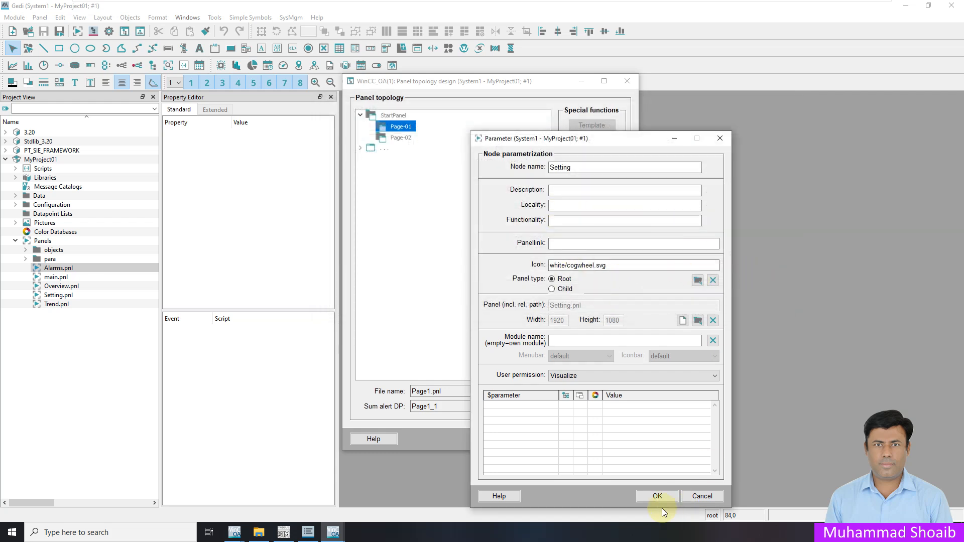
{"action": "left_click", "coordinate": [647, 501]}
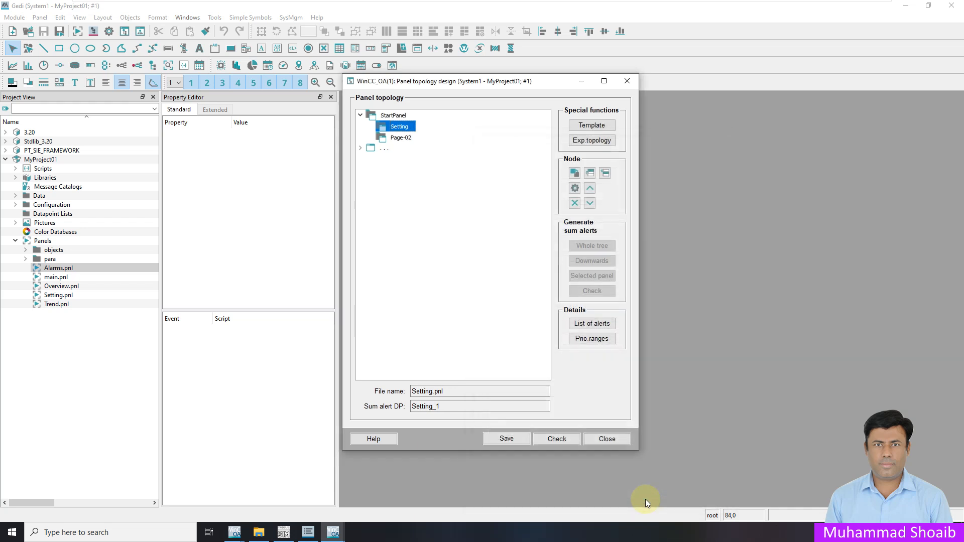
Step: Open the properties of topology node Page-02 and change its node name to Trend
{"action": "left_click", "coordinate": [404, 140]}
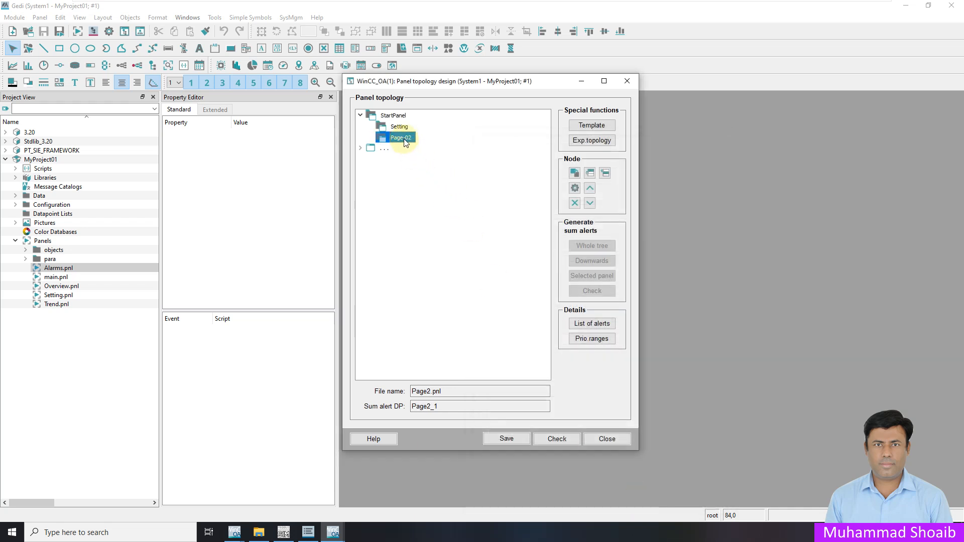
{"action": "right_click", "coordinate": [405, 142]}
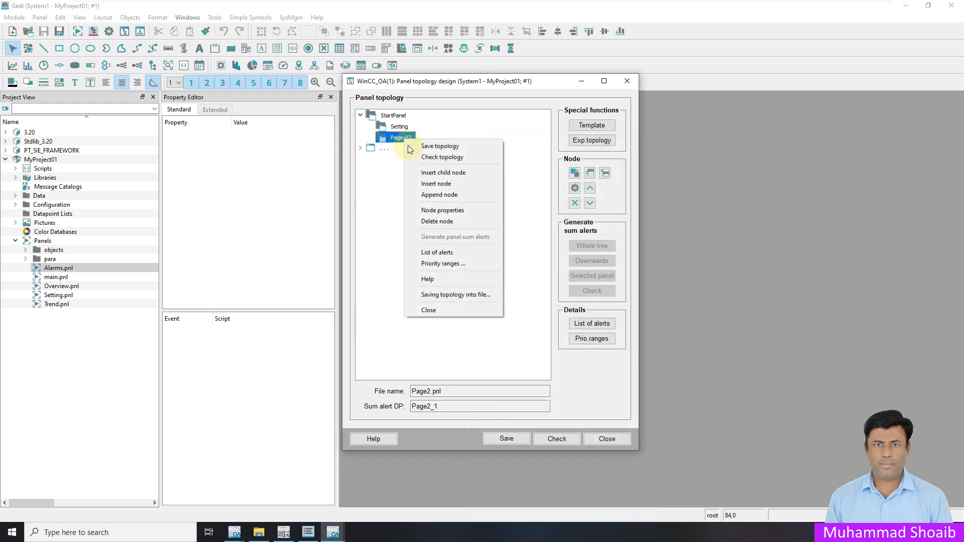
{"action": "left_click", "coordinate": [440, 211]}
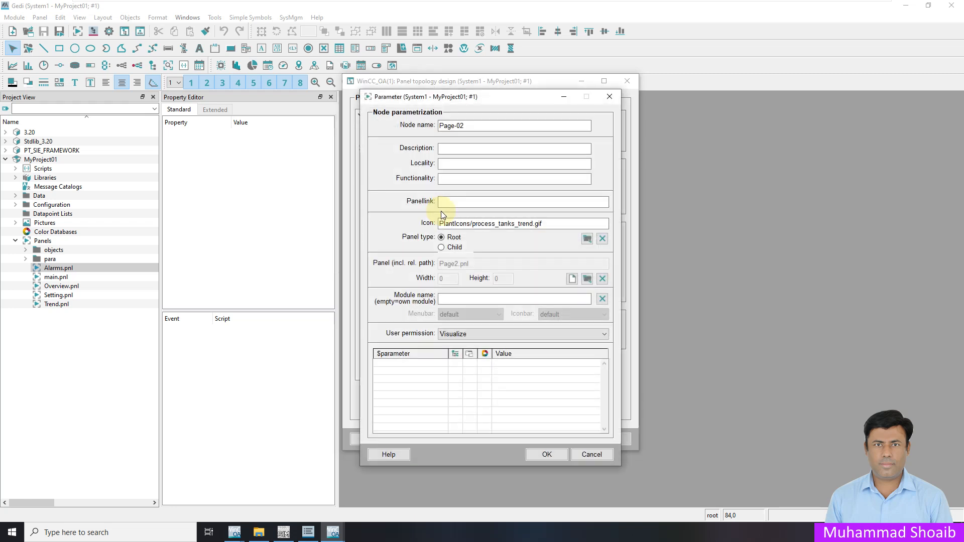
{"action": "double_click", "coordinate": [472, 131]}
{"action": "left_click", "coordinate": [472, 266]}
{"action": "left_click", "coordinate": [472, 266]}
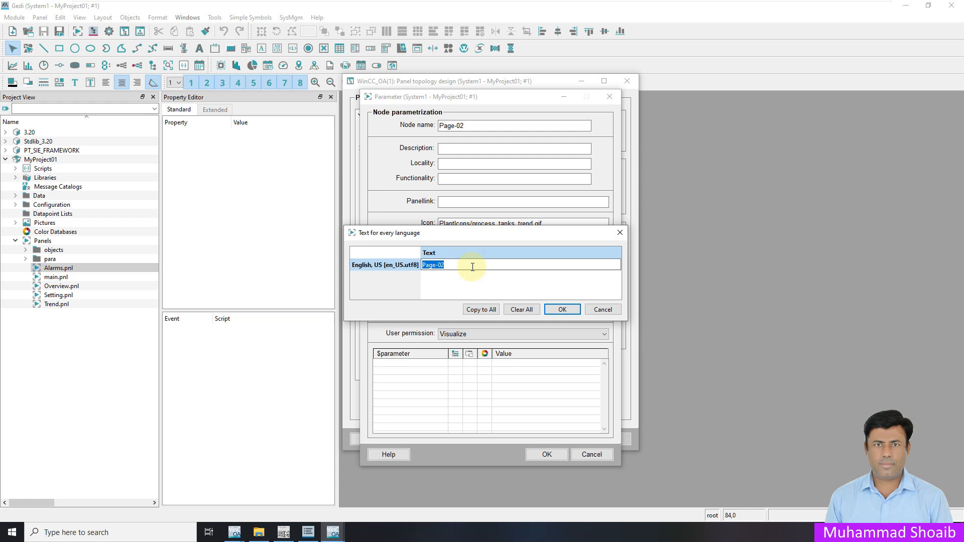
{"action": "type", "text": "Trend"}
{"action": "left_click", "coordinate": [560, 309]}
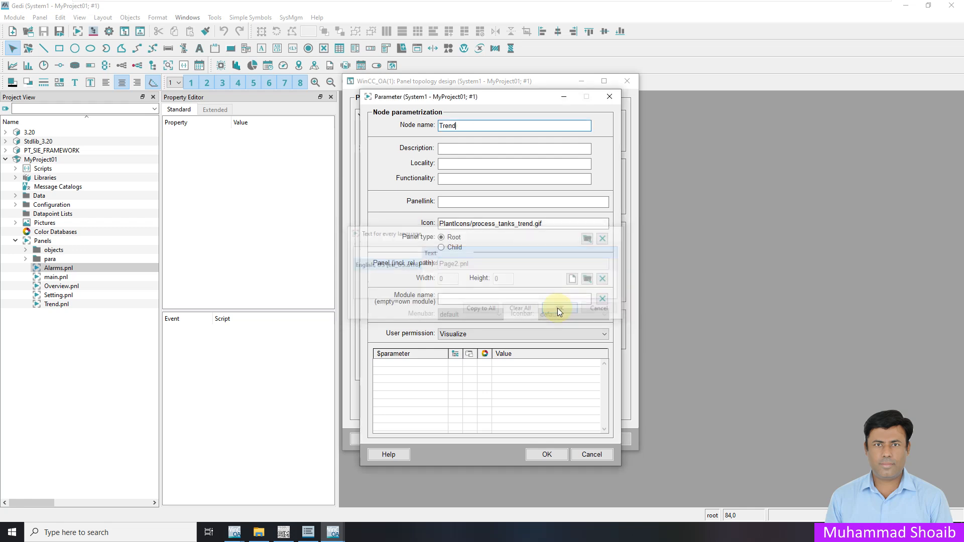
Step: Assign Trend.pnl from the MyProject01 panels as the Trend node's panel file
{"action": "left_click", "coordinate": [588, 279]}
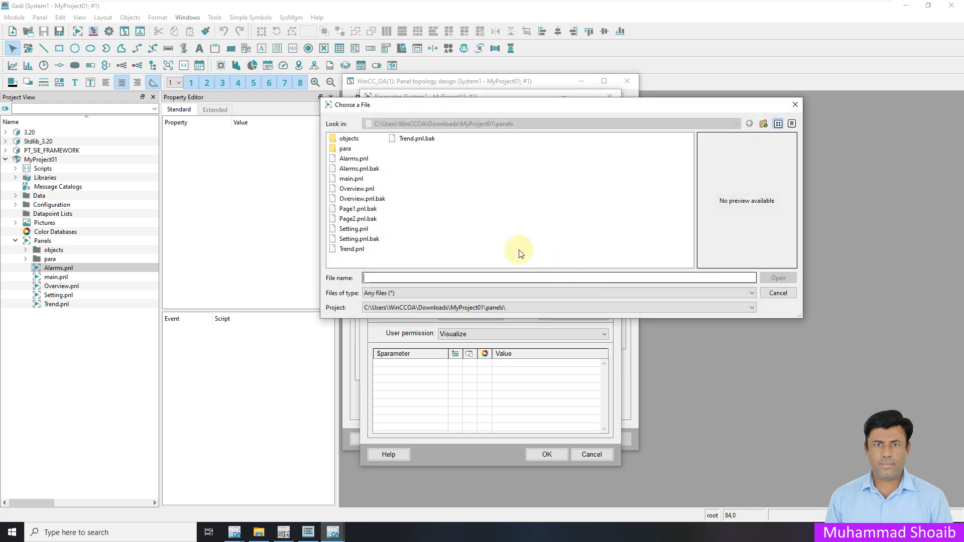
{"action": "left_click", "coordinate": [356, 250]}
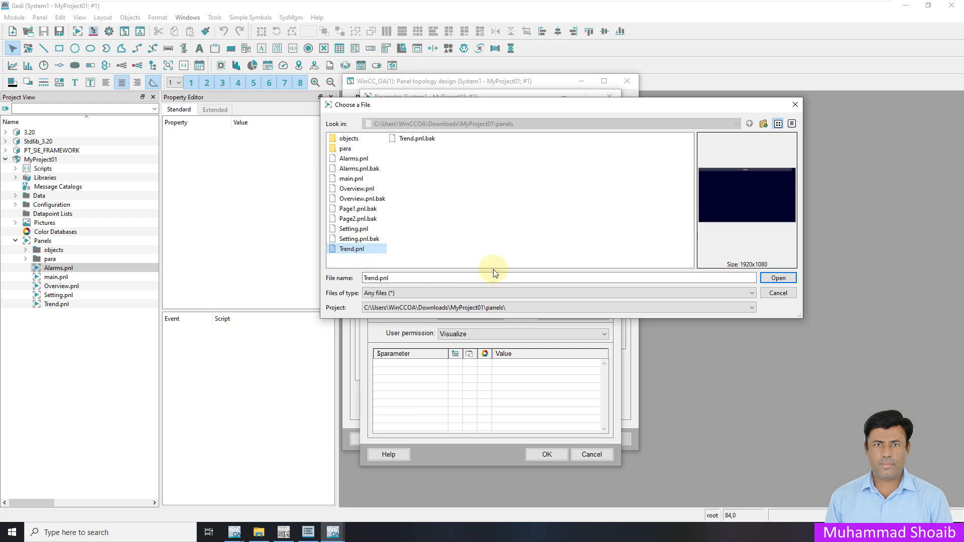
{"action": "left_click", "coordinate": [778, 279]}
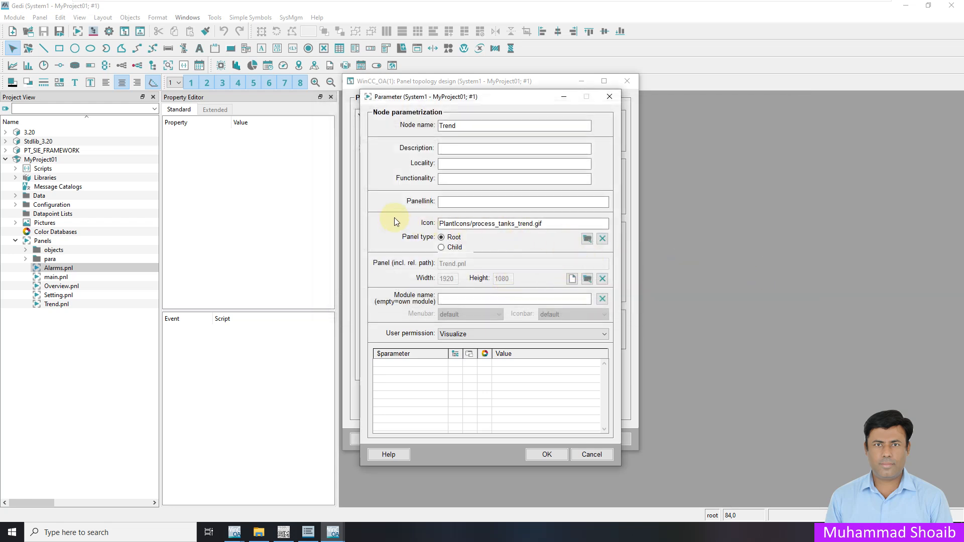
Step: Set the Trend node's icon to analyze.svg from PT_SIE_FRAMEWORK's white pictures folder and apply the node's properties
{"action": "left_click", "coordinate": [587, 239]}
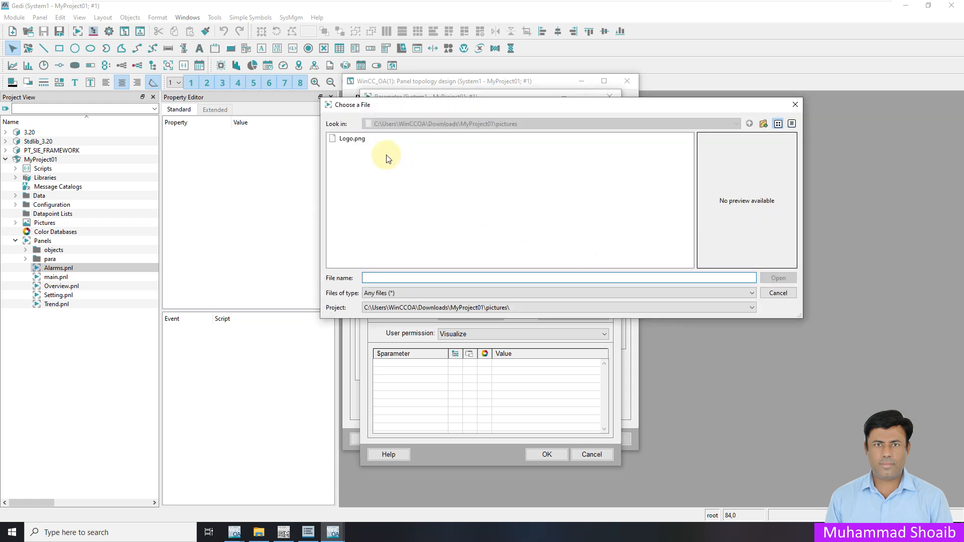
{"action": "left_click", "coordinate": [459, 308]}
{"action": "left_click", "coordinate": [464, 327]}
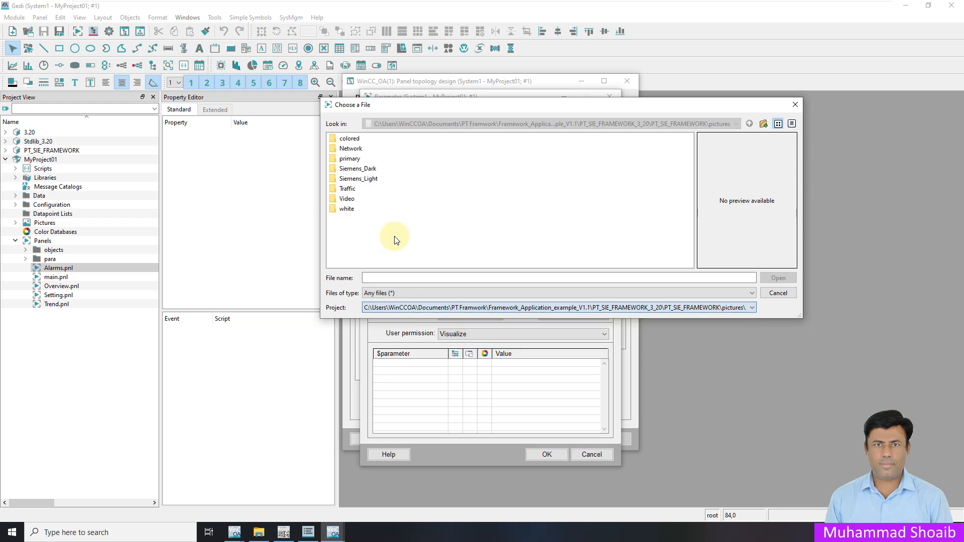
{"action": "double_click", "coordinate": [366, 209]}
{"action": "left_click", "coordinate": [354, 149]}
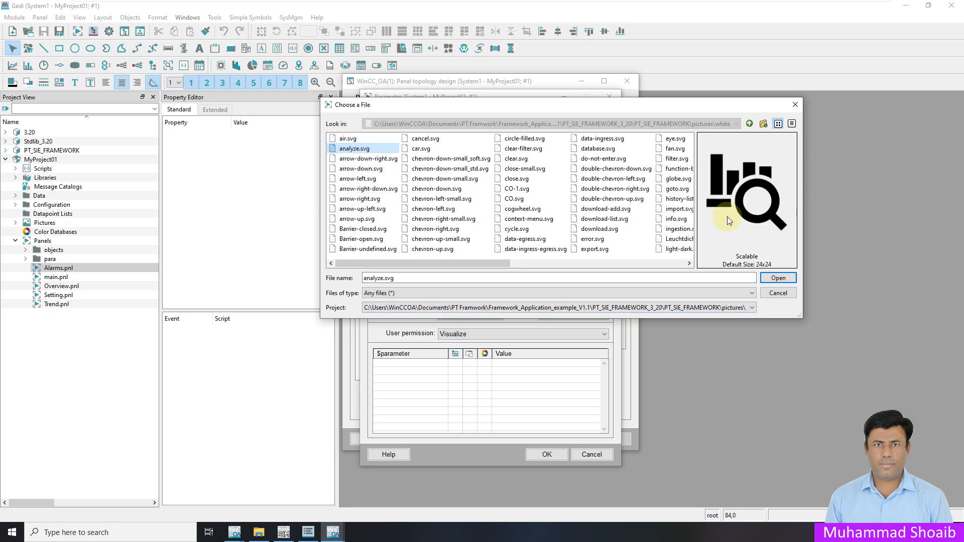
{"action": "left_click", "coordinate": [776, 280]}
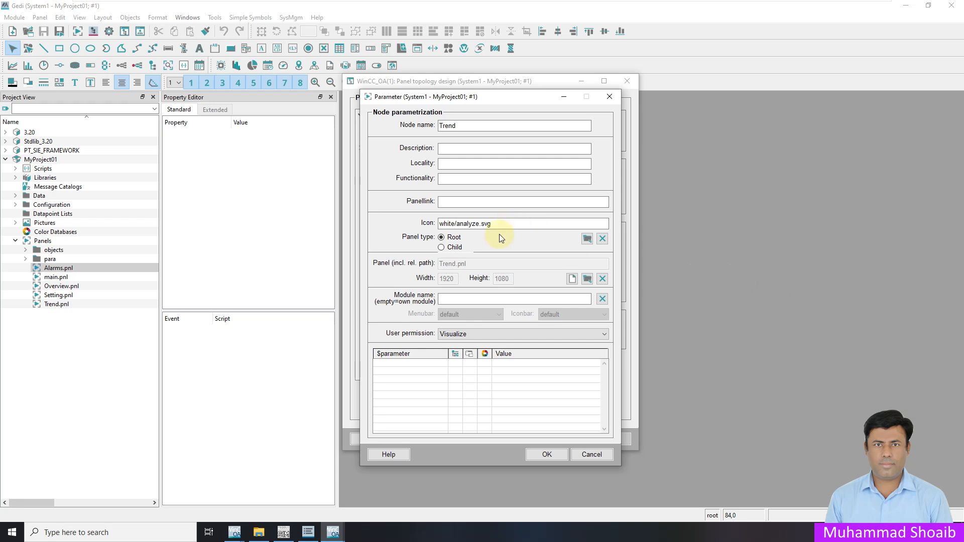
{"action": "left_click", "coordinate": [546, 454]}
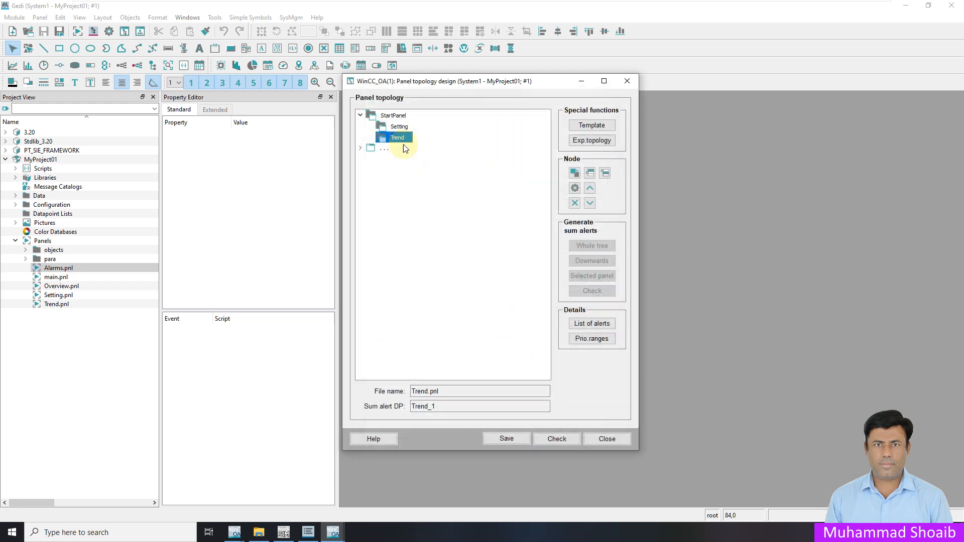
Step: Insert a child node under StartPanel and name it Alarms
{"action": "left_click", "coordinate": [395, 117]}
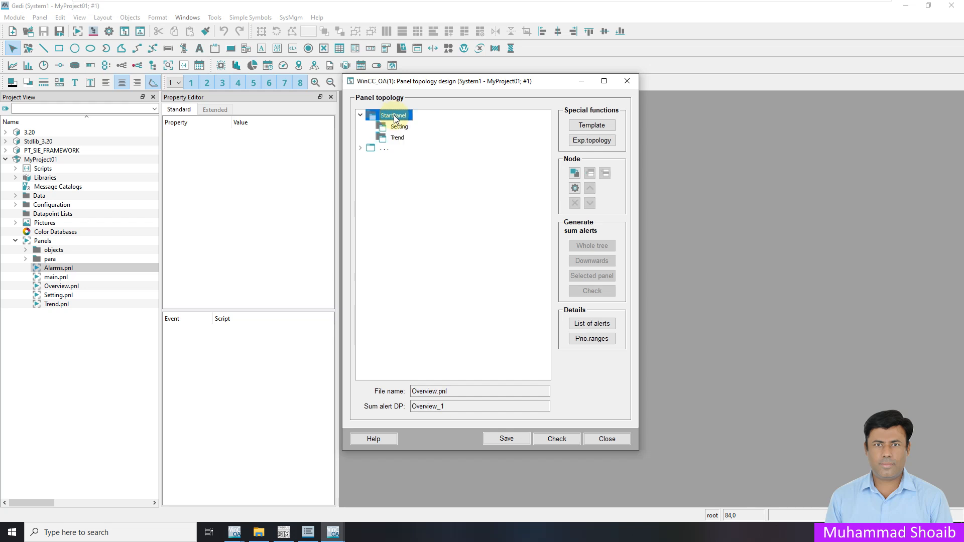
{"action": "right_click", "coordinate": [395, 118]}
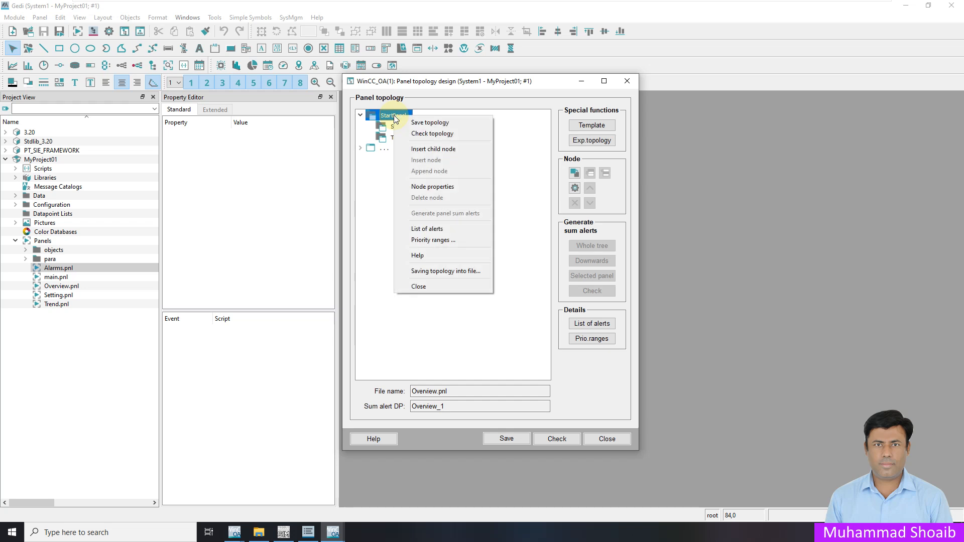
{"action": "left_click", "coordinate": [426, 149]}
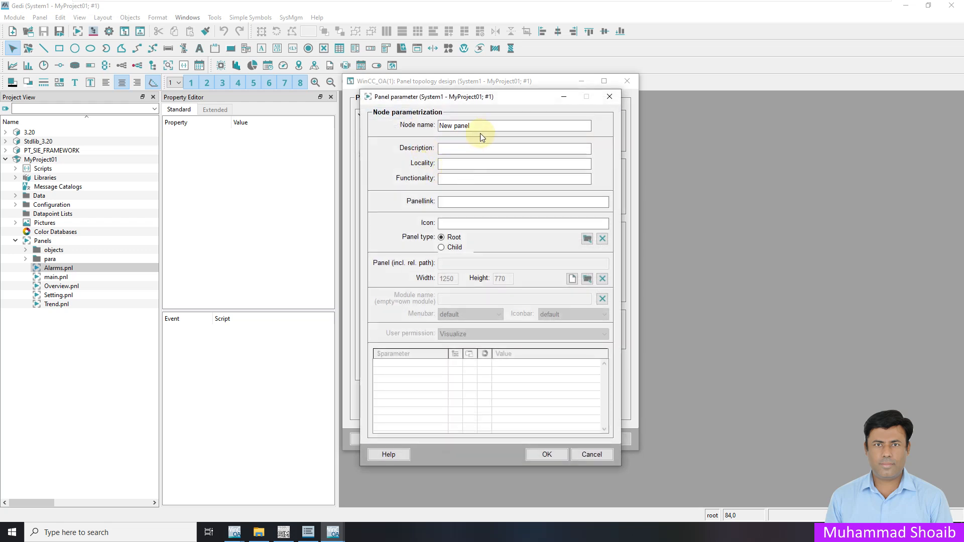
{"action": "double_click", "coordinate": [472, 127]}
{"action": "left_click", "coordinate": [499, 263]}
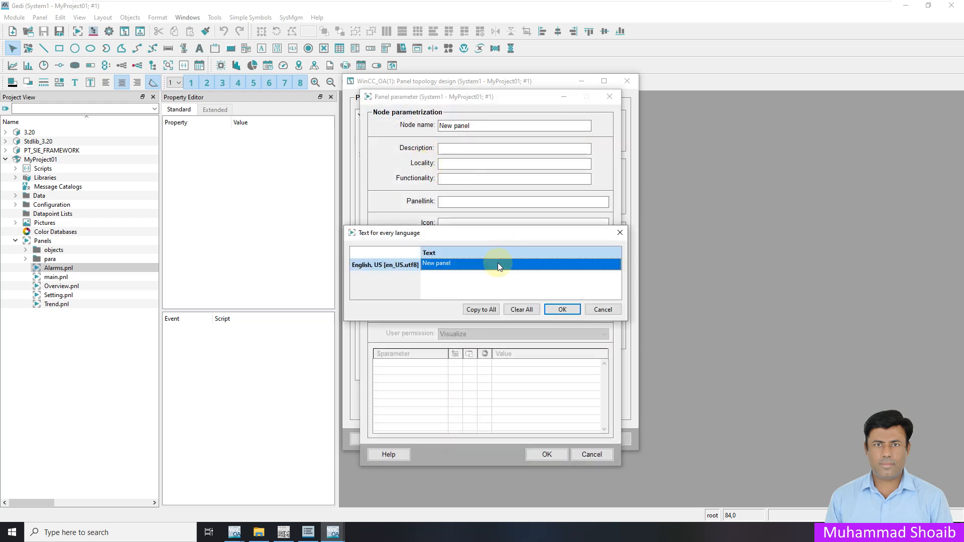
{"action": "double_click", "coordinate": [450, 263]}
{"action": "type", "text": "Alarms"}
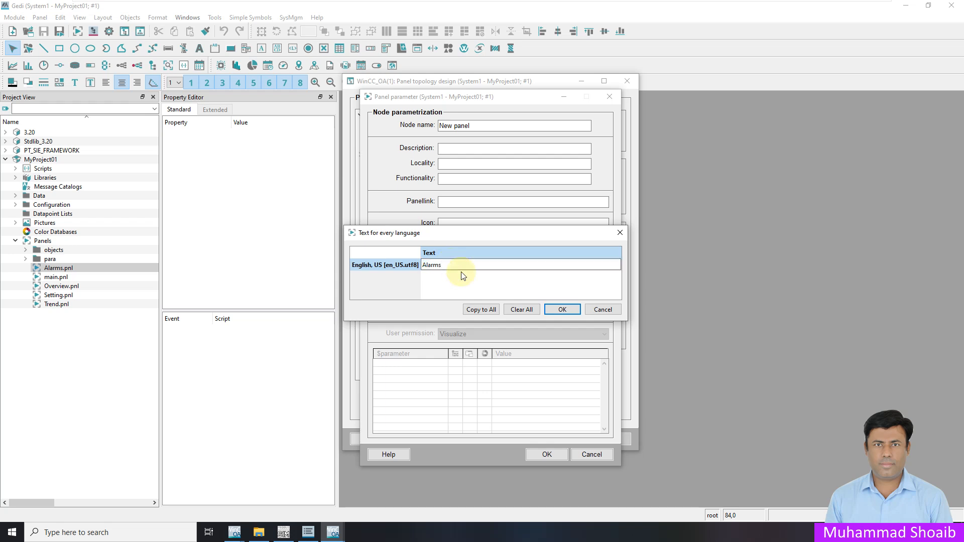
{"action": "left_click", "coordinate": [561, 310]}
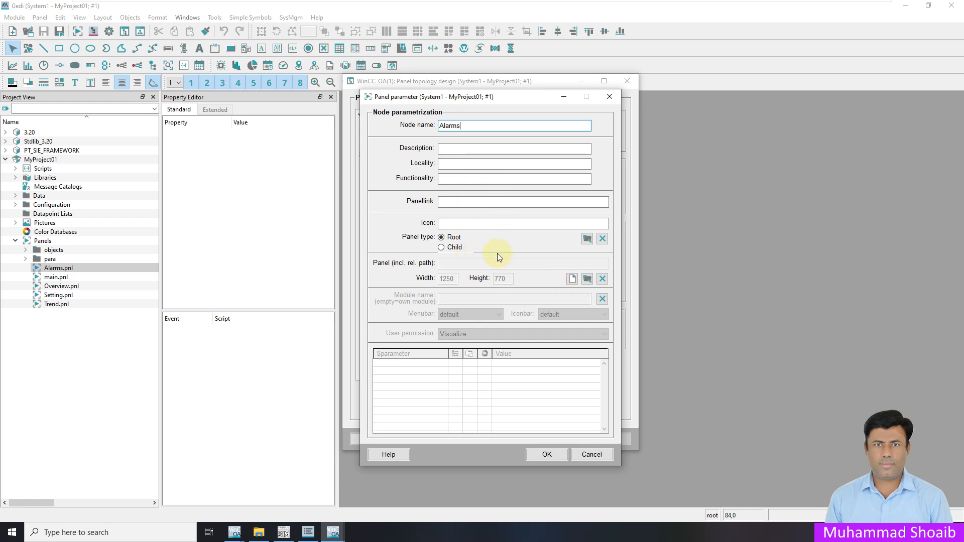
Step: Assign Alarms.pnl from the MyProject01 panels as the new Alarms node's panel file
{"action": "left_click", "coordinate": [588, 279]}
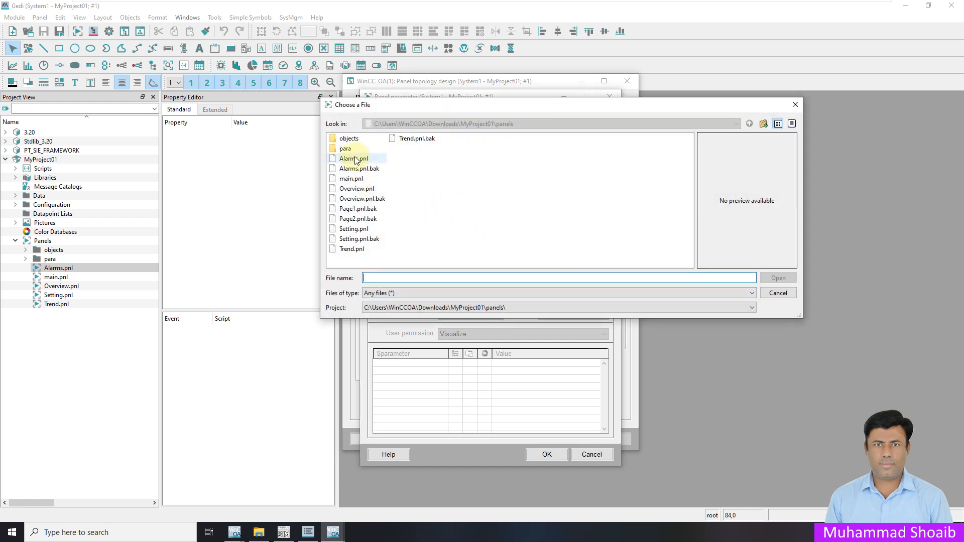
{"action": "left_click", "coordinate": [356, 159]}
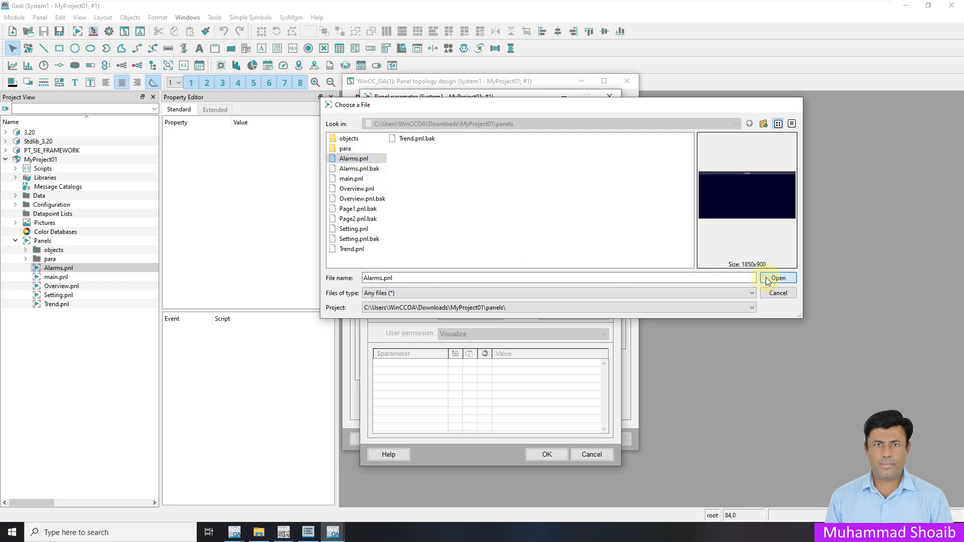
{"action": "left_click", "coordinate": [777, 278]}
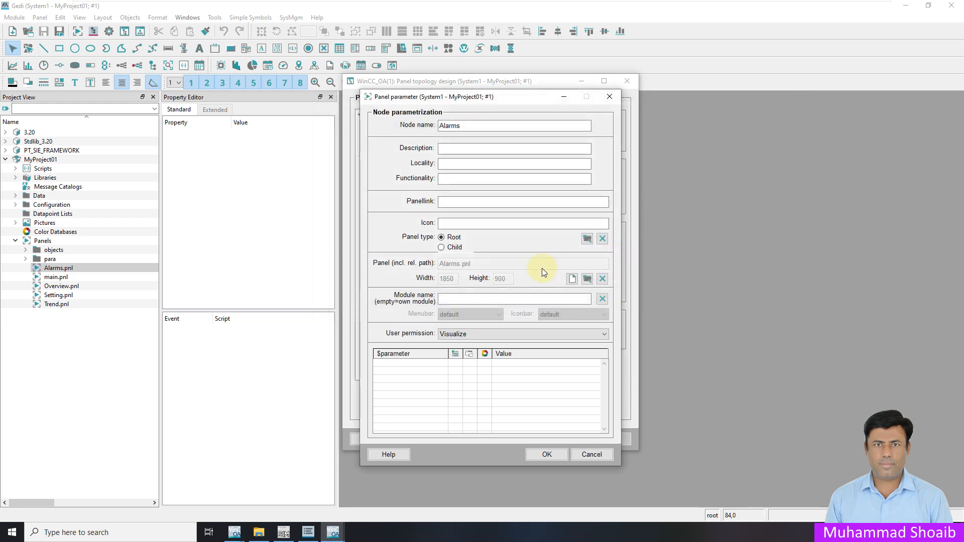
Step: Set the Alarms node's icon to warning.svg from PT_SIE_FRAMEWORK's white pictures folder and apply the node's properties
{"action": "left_click", "coordinate": [587, 239]}
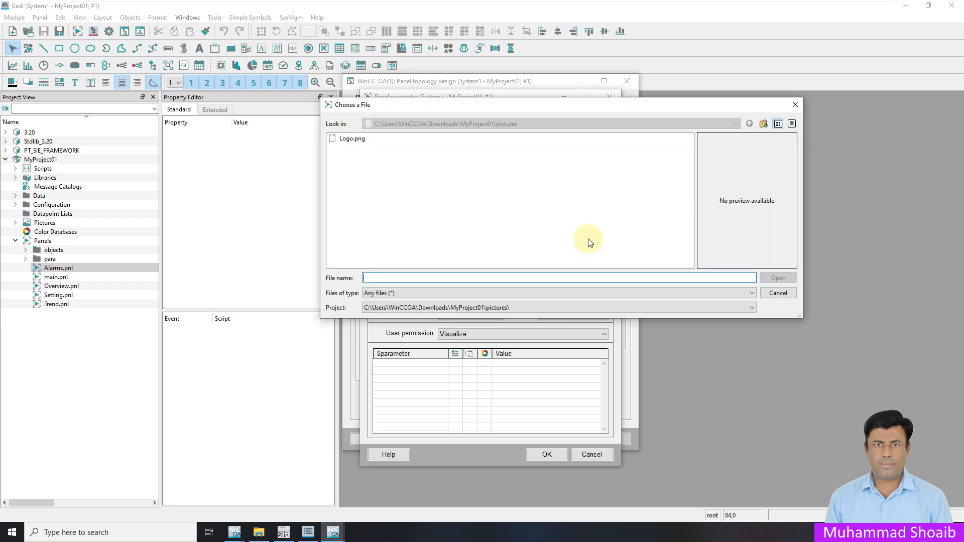
{"action": "left_click", "coordinate": [491, 308]}
{"action": "left_click", "coordinate": [497, 327]}
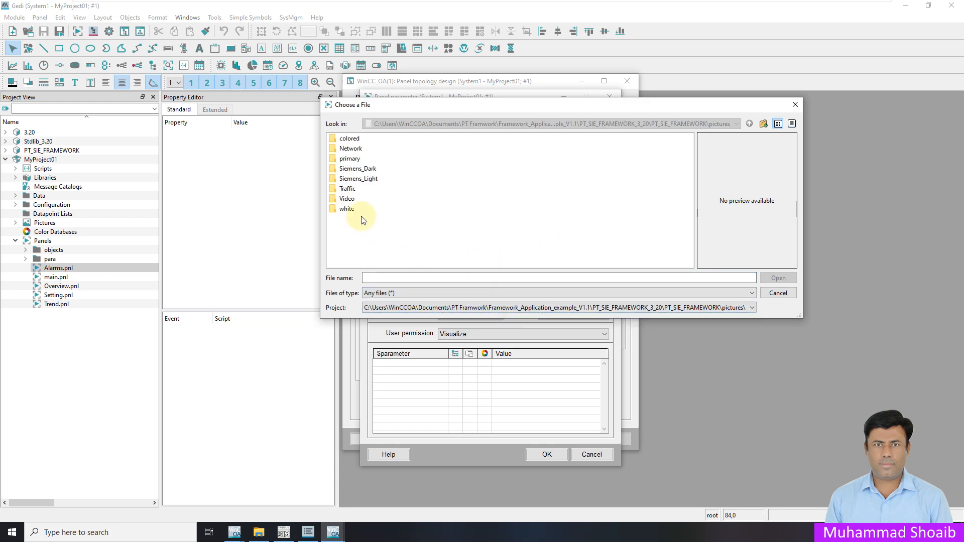
{"action": "double_click", "coordinate": [348, 210]}
{"action": "left_click_drag", "start_coordinate": [438, 263], "coordinate": [630, 282]}
{"action": "left_click", "coordinate": [634, 228]}
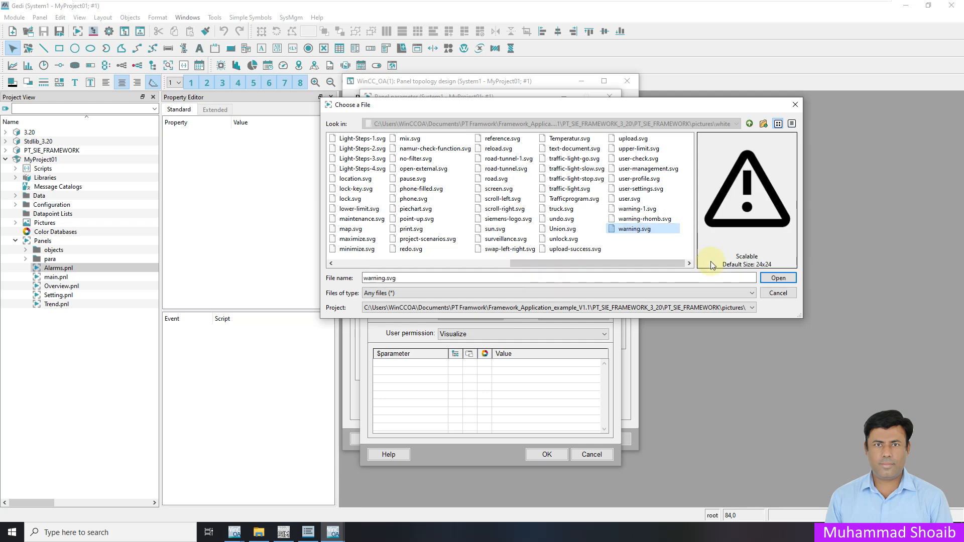
{"action": "left_click", "coordinate": [777, 278]}
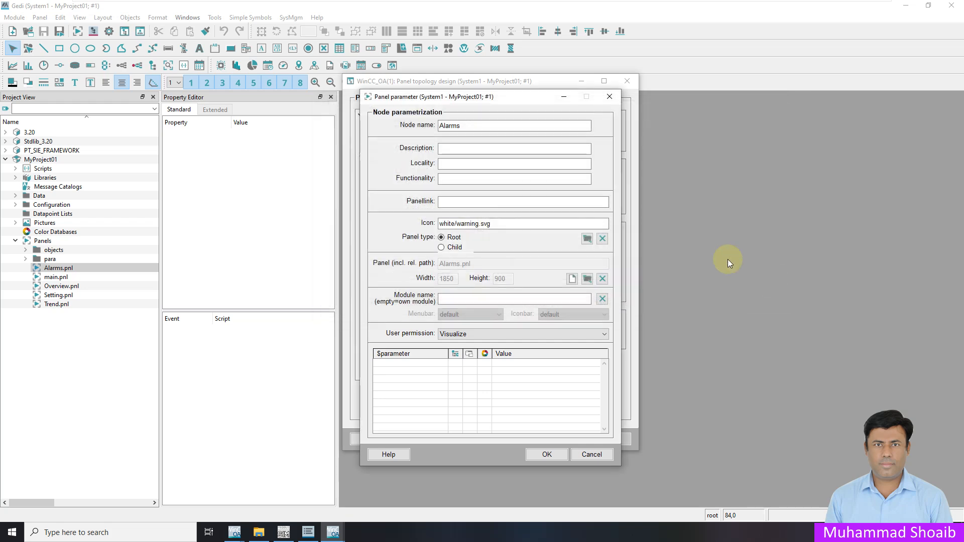
{"action": "left_click", "coordinate": [547, 455]}
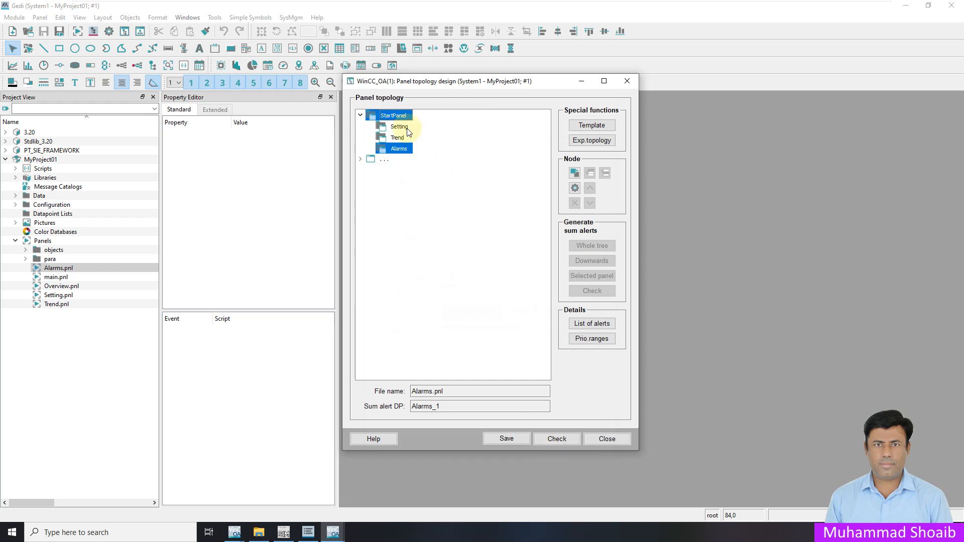
Step: Review the StartPanel node's parameters without changes and check the panel files of the Setting, Trend and Alarms nodes
{"action": "left_click", "coordinate": [392, 117]}
{"action": "right_click", "coordinate": [393, 118]}
{"action": "left_click", "coordinate": [430, 187]}
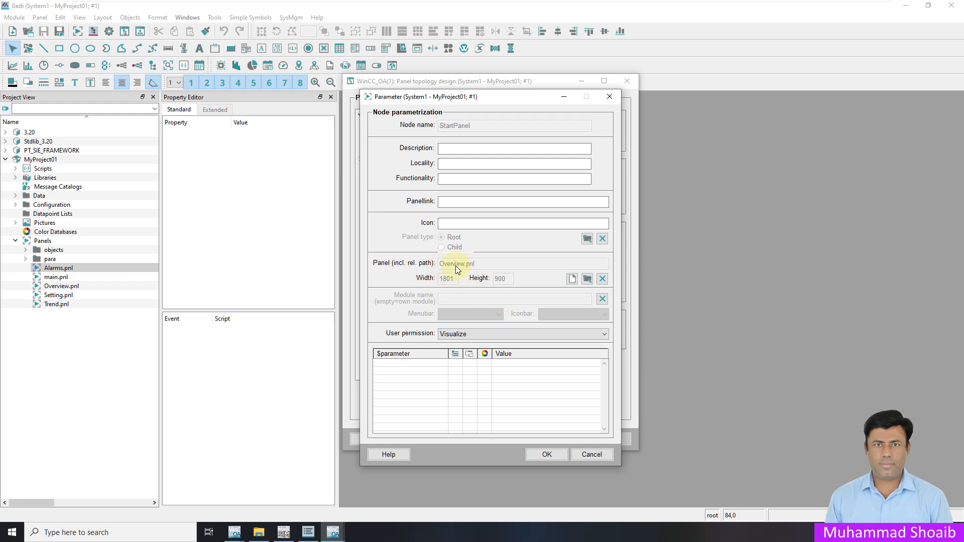
{"action": "left_click", "coordinate": [591, 454]}
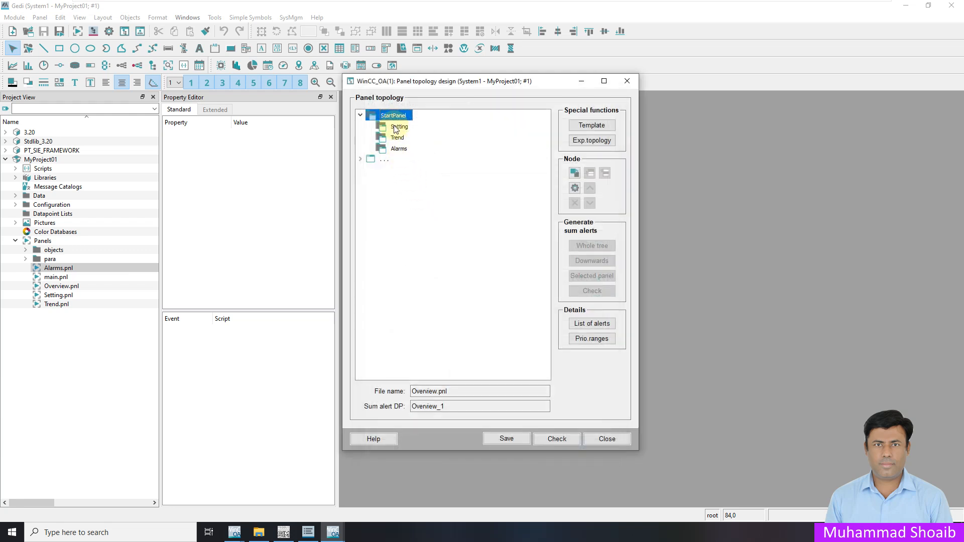
{"action": "left_click", "coordinate": [396, 128]}
{"action": "left_click", "coordinate": [398, 139]}
{"action": "left_click", "coordinate": [402, 150]}
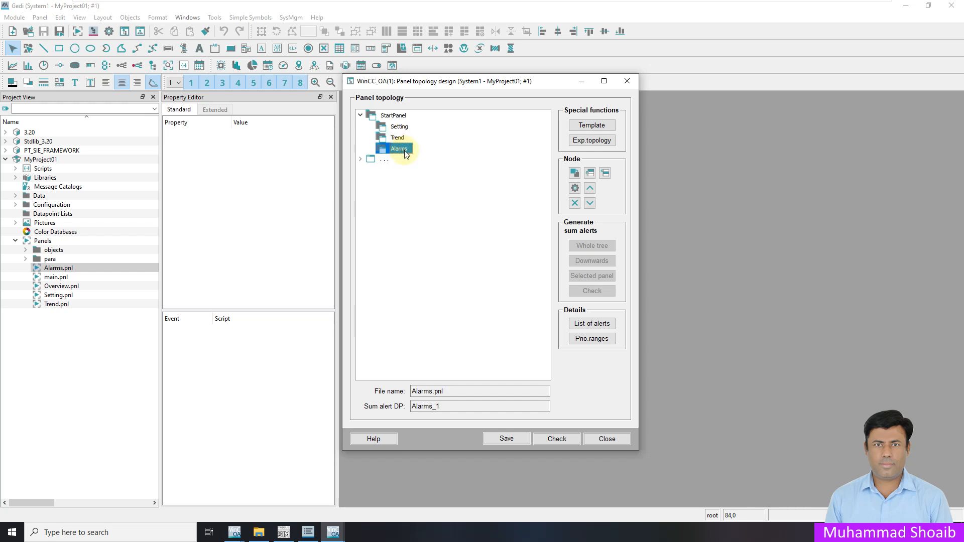
Step: Save the panel topology, generate the sum alerts for the whole tree and close the topology design
{"action": "left_click", "coordinate": [510, 440]}
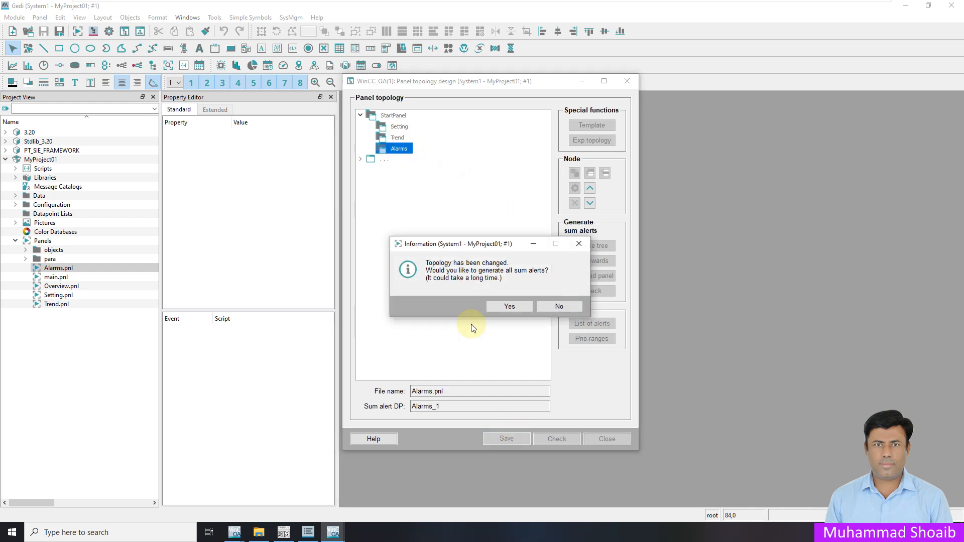
{"action": "left_click", "coordinate": [496, 306]}
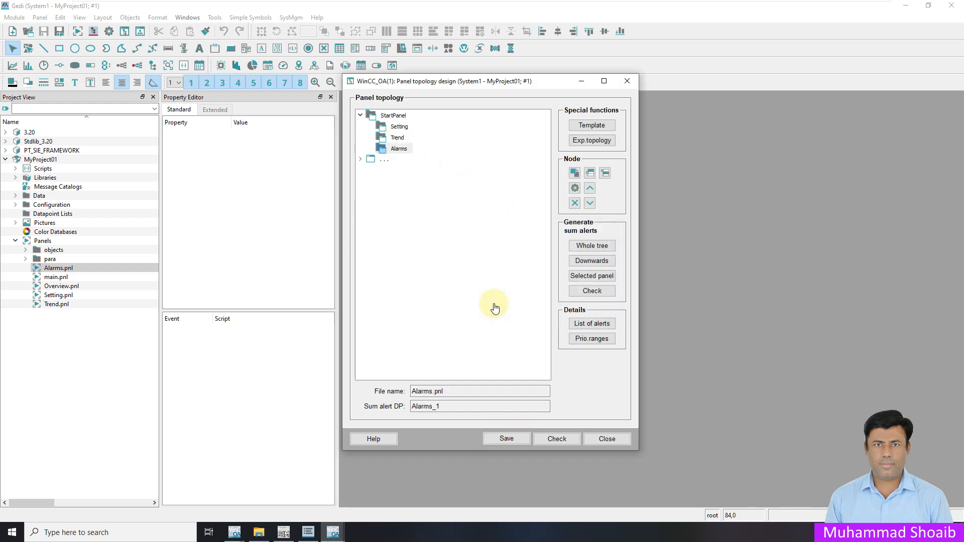
{"action": "left_click", "coordinate": [582, 246]}
{"action": "left_click", "coordinate": [600, 438]}
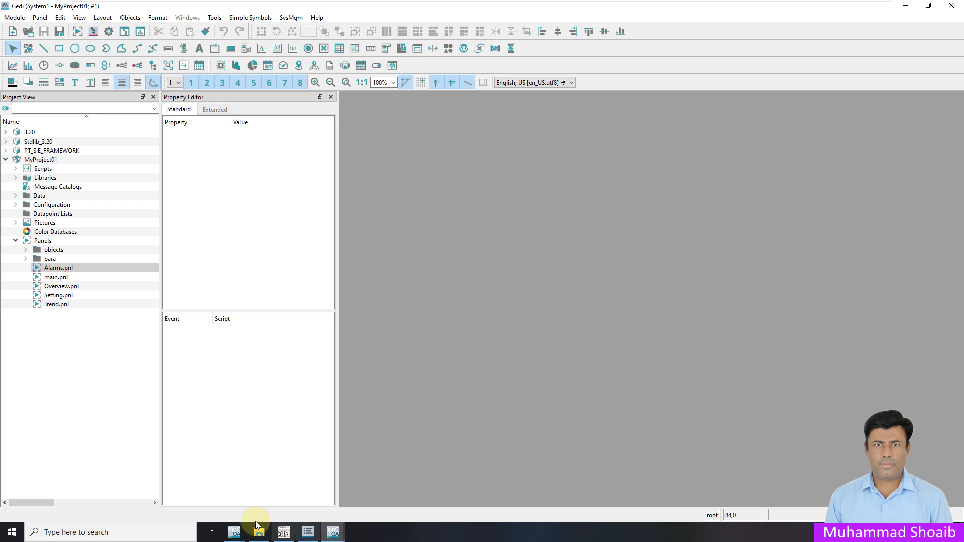
Step: Restart the vision/startup.pnl user interface manager from the MyProject01 console and log in to the runtime as root
{"action": "mouse_move", "coordinate": [234, 531]}
{"action": "mouse_move", "coordinate": [251, 516]}
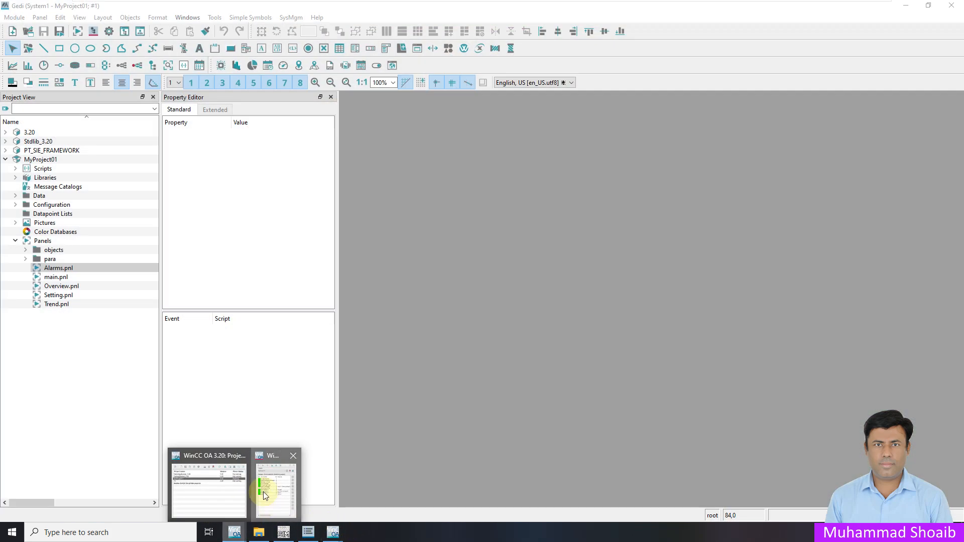
{"action": "left_click", "coordinate": [263, 494]}
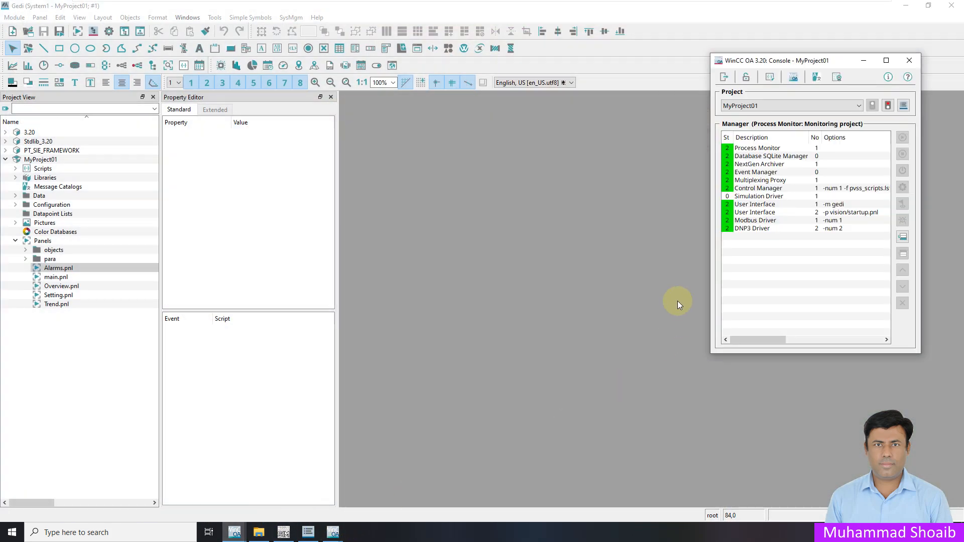
{"action": "left_click", "coordinate": [749, 213]}
{"action": "left_click", "coordinate": [903, 155]}
{"action": "left_click", "coordinate": [833, 237]}
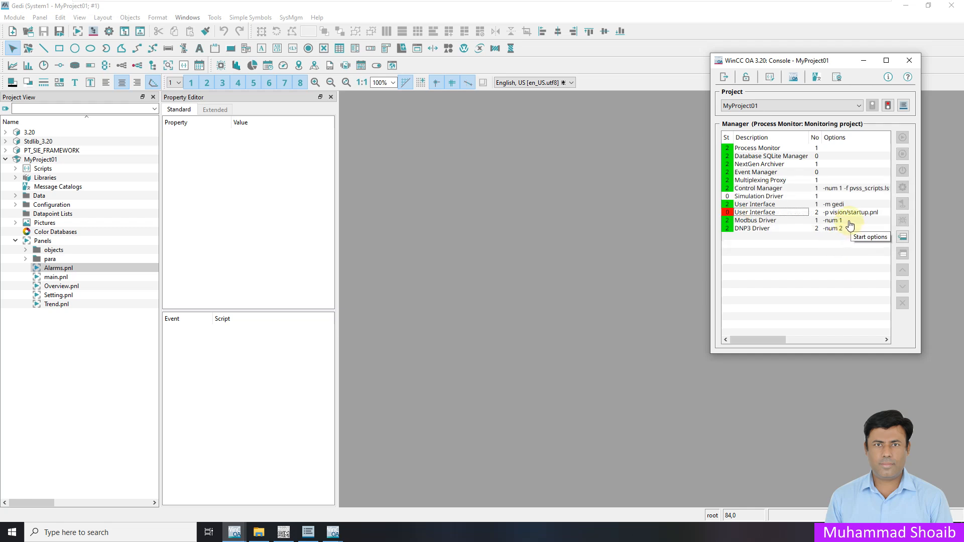
{"action": "left_click", "coordinate": [832, 213]}
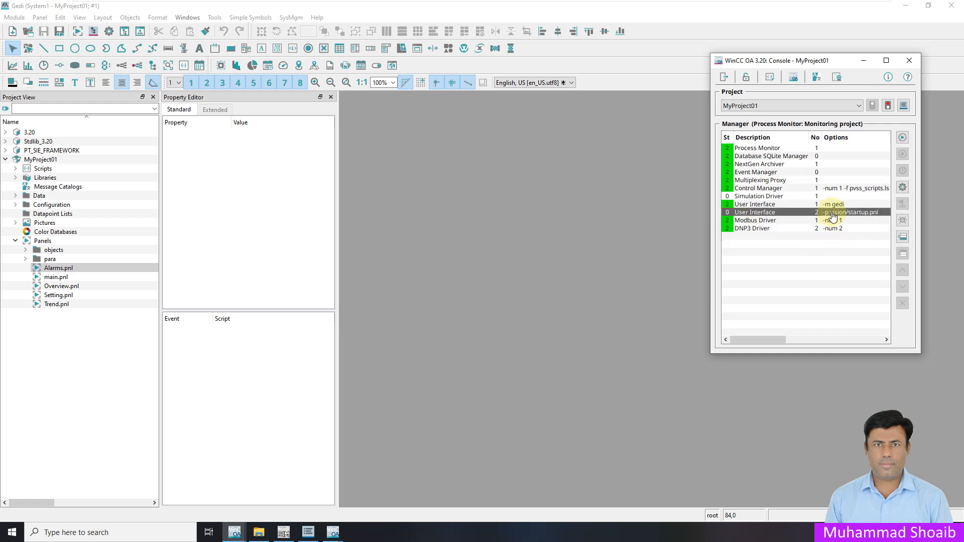
{"action": "left_click", "coordinate": [902, 138]}
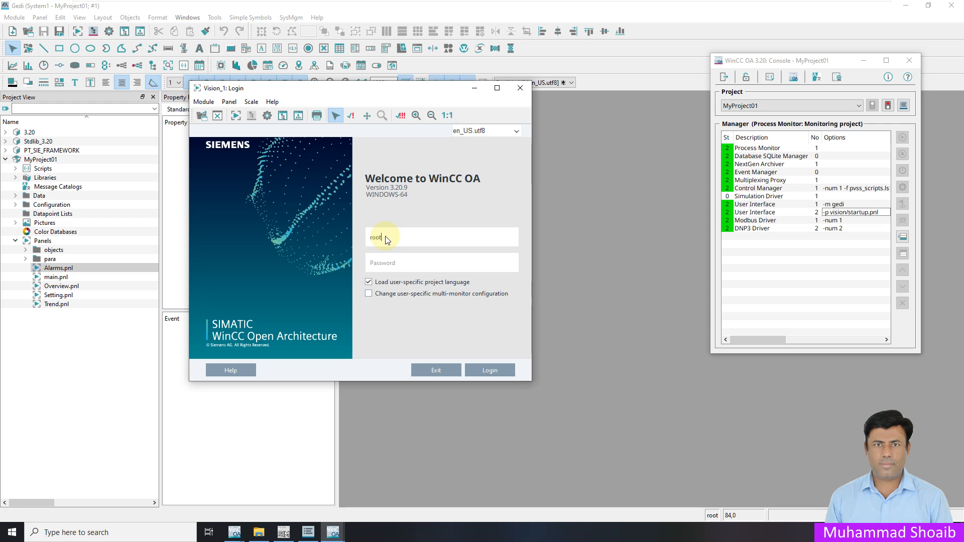
{"action": "left_click", "coordinate": [488, 370]}
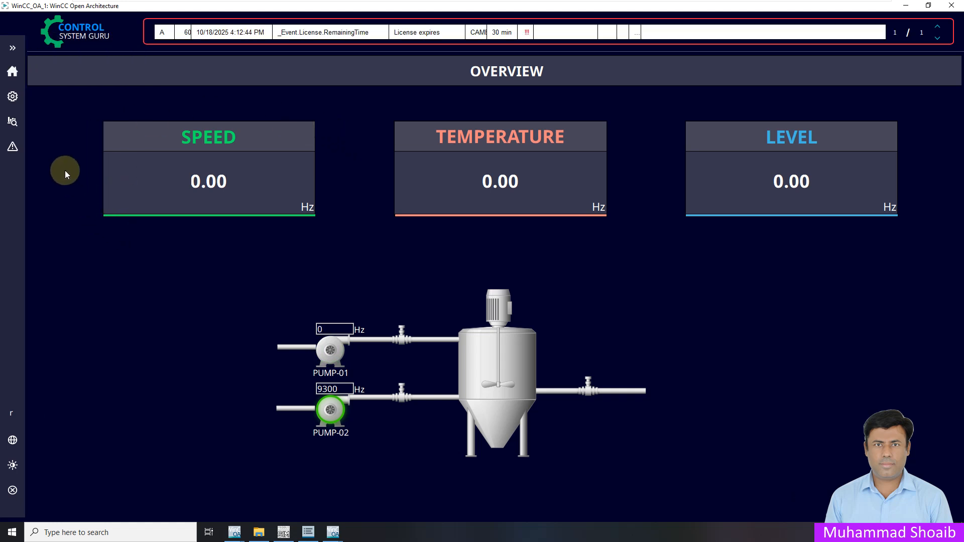
Step: Expand the runtime navigation and view the Setting, Trend and Alarms pages, returning to Trend to compare the header widths
{"action": "left_click", "coordinate": [13, 50]}
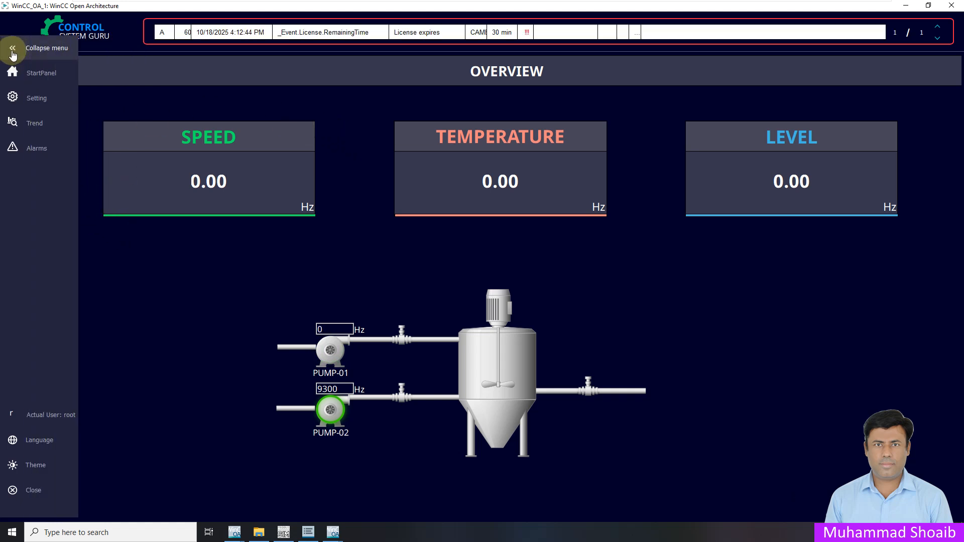
{"action": "left_click", "coordinate": [47, 101]}
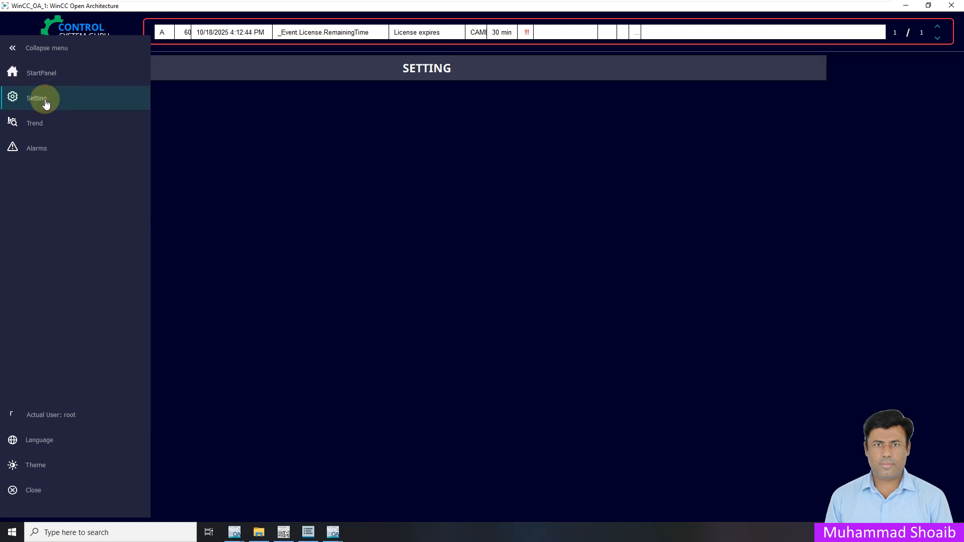
{"action": "left_click", "coordinate": [46, 128]}
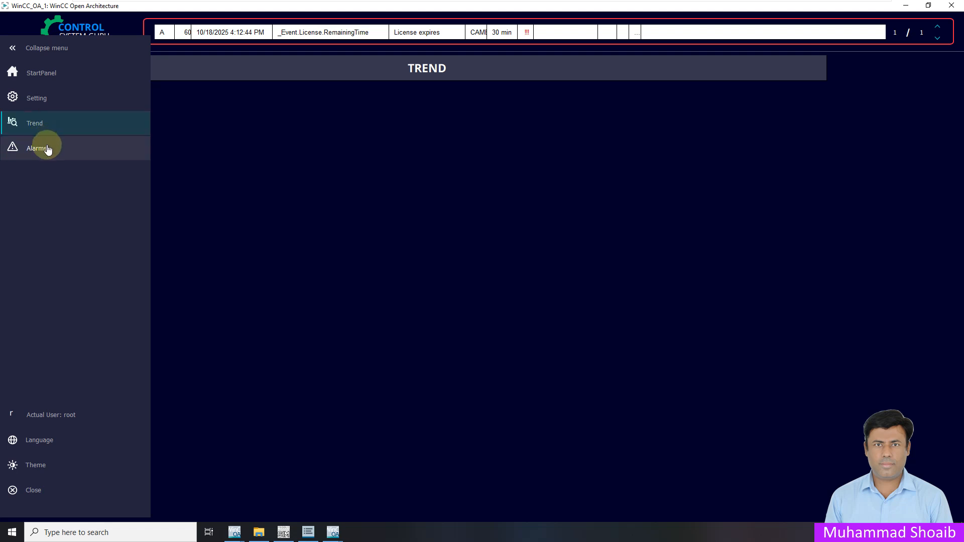
{"action": "left_click", "coordinate": [49, 153]}
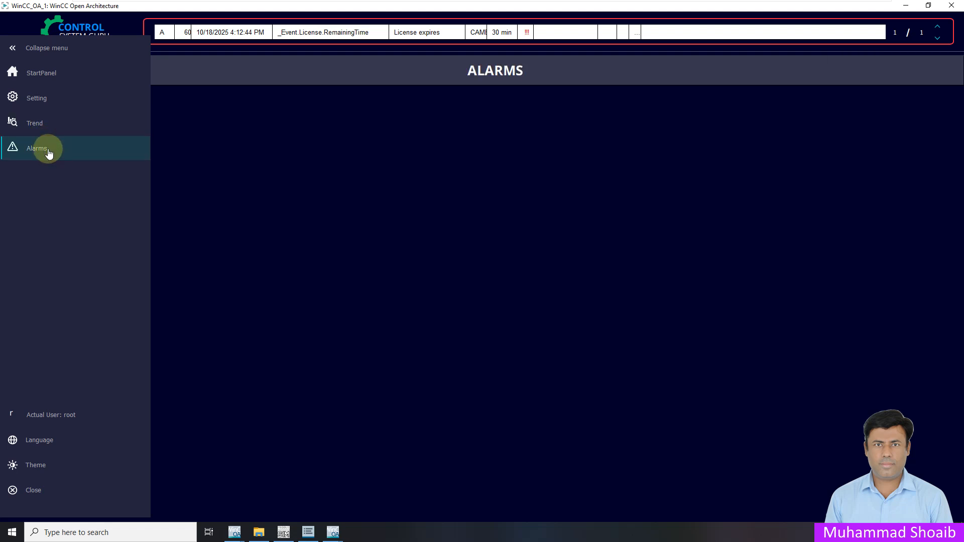
{"action": "left_click", "coordinate": [94, 128]}
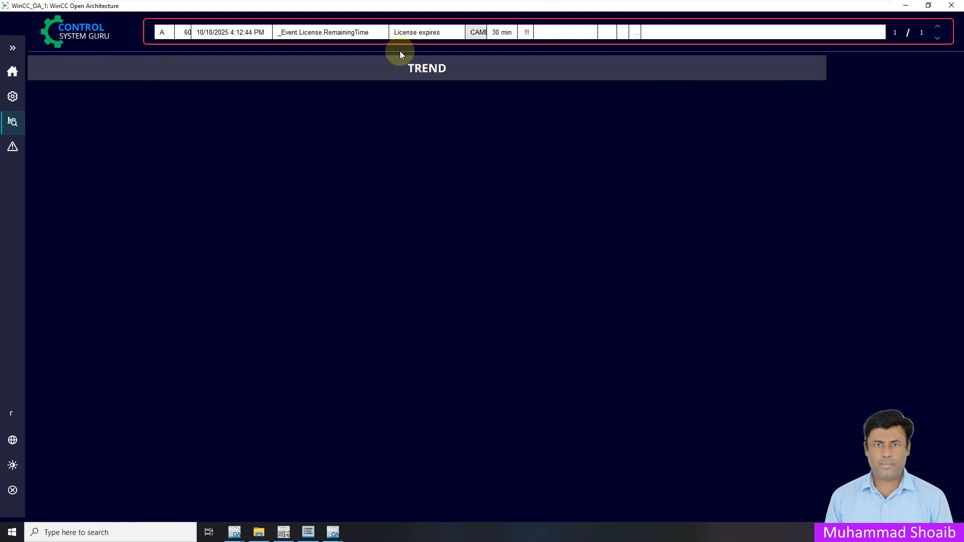
Step: Close the System management window and switch back to the Gedi editor
{"action": "mouse_move", "coordinate": [335, 534]}
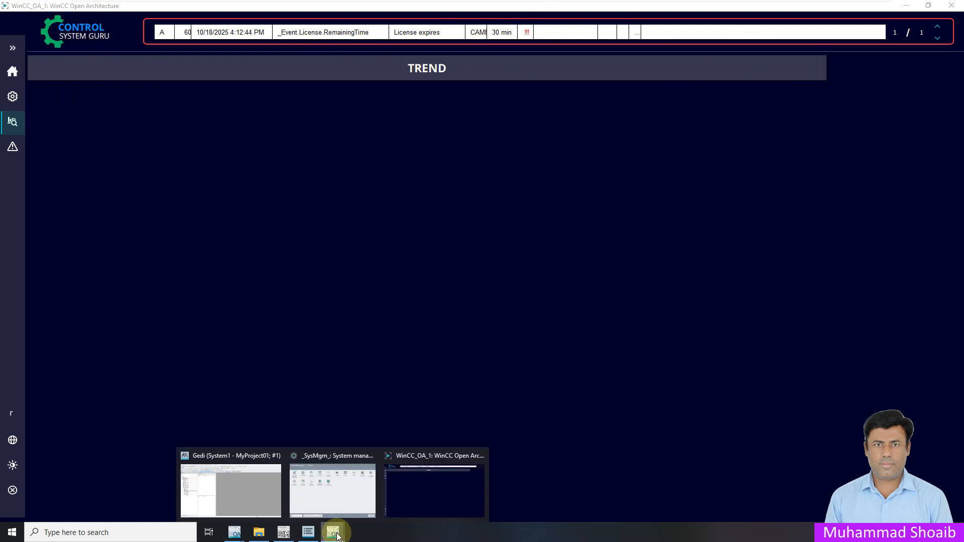
{"action": "left_click", "coordinate": [344, 499]}
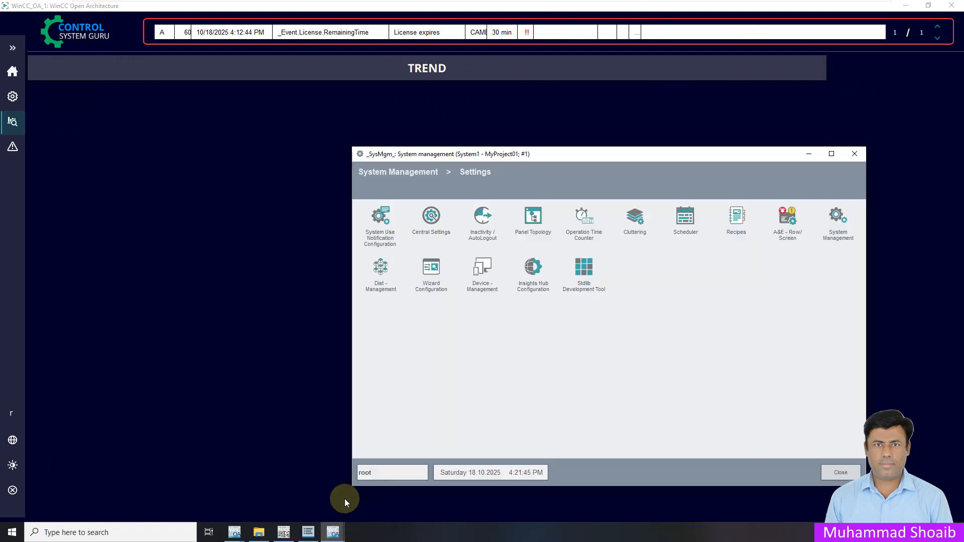
{"action": "left_click", "coordinate": [837, 471]}
{"action": "mouse_move", "coordinate": [332, 532]}
{"action": "left_click", "coordinate": [263, 496]}
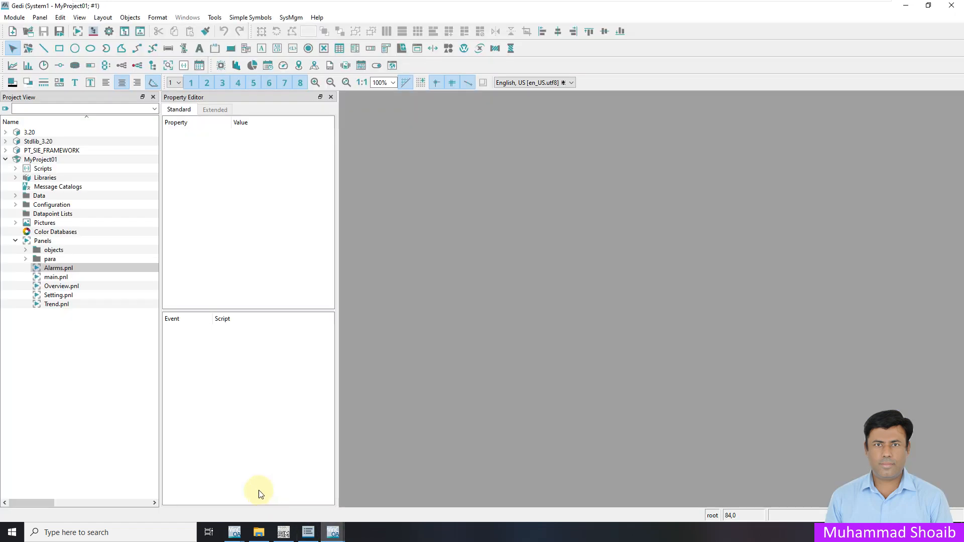
Step: Open Setting.pnl and set its panel size to 1850 by 900
{"action": "double_click", "coordinate": [63, 296]}
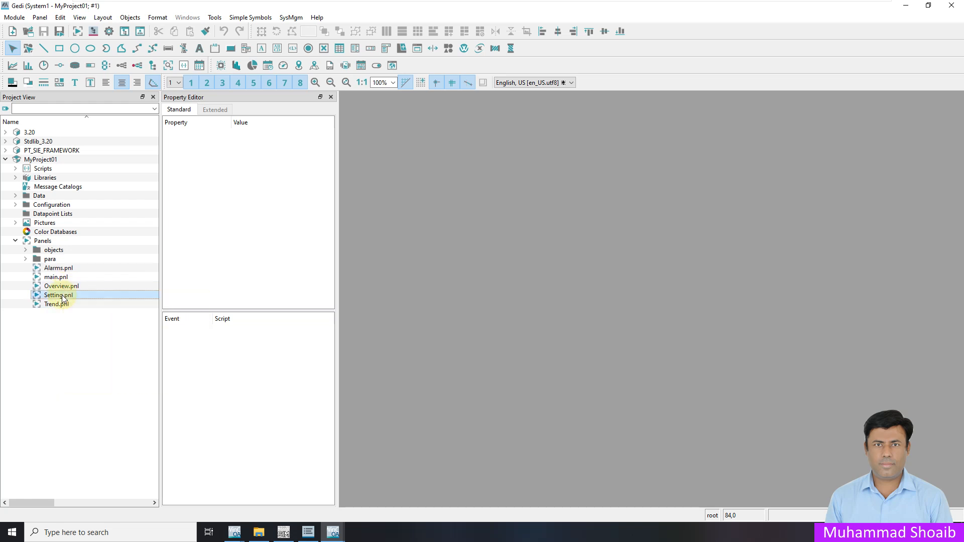
{"action": "left_click", "coordinate": [269, 169]}
{"action": "type", "text": "1850"}
{"action": "key", "text": "Return"}
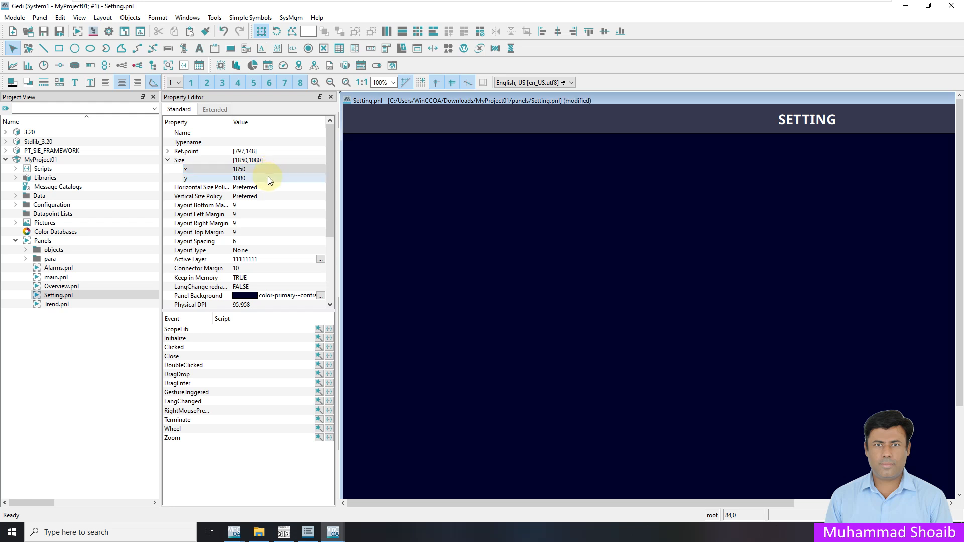
{"action": "left_click", "coordinate": [268, 178]}
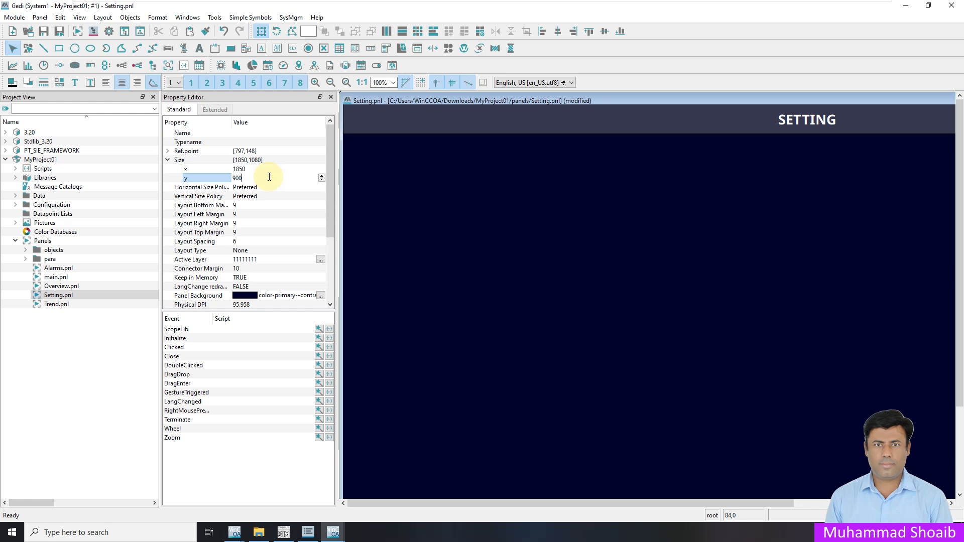
{"action": "key", "text": "Return"}
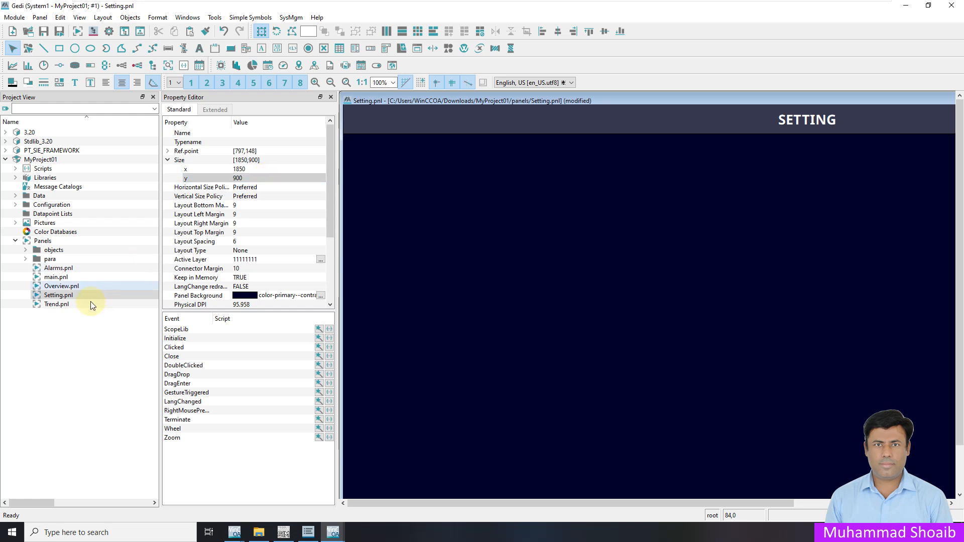
Step: Open Trend.pnl and set its panel size to 1850 by 900
{"action": "double_click", "coordinate": [65, 306]}
{"action": "left_click", "coordinate": [251, 170]}
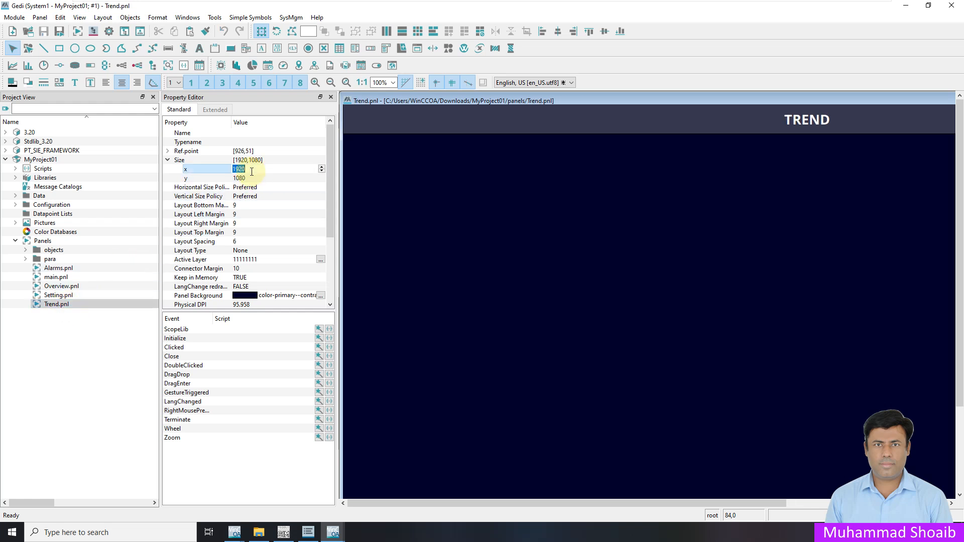
{"action": "type", "text": "1850"}
{"action": "key", "text": "Return"}
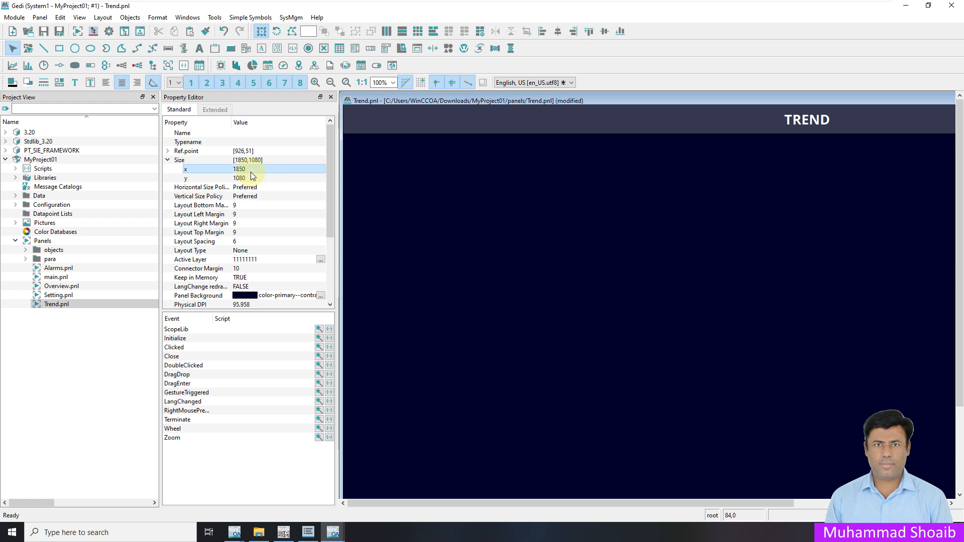
{"action": "left_click", "coordinate": [255, 176]}
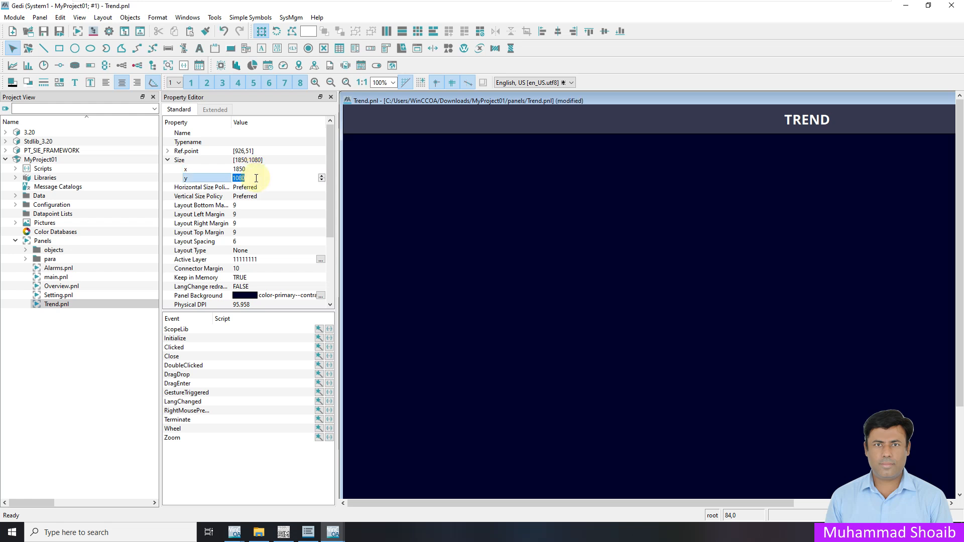
{"action": "key", "text": "Return"}
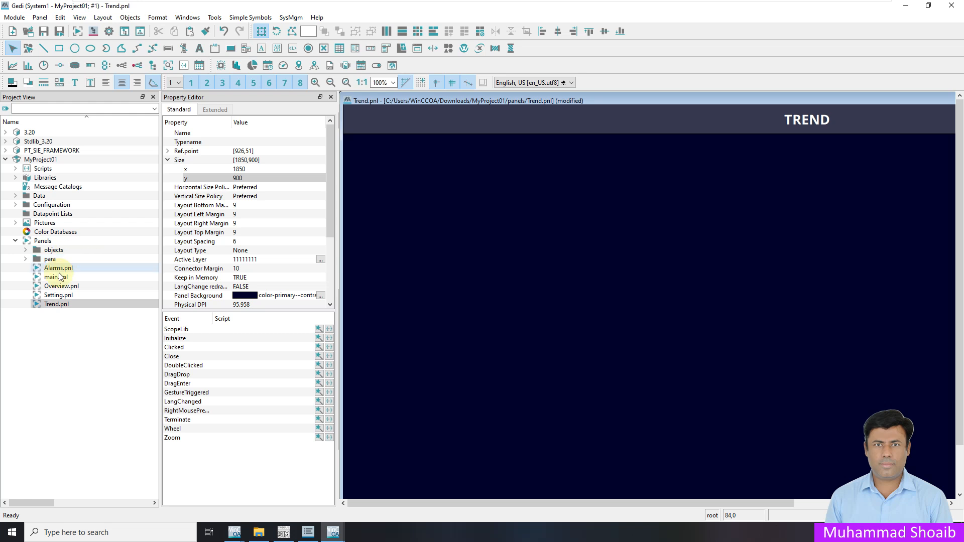
Step: Review the sizes of Alarms.pnl and Setting.pnl, and save Trend.pnl
{"action": "double_click", "coordinate": [60, 269]}
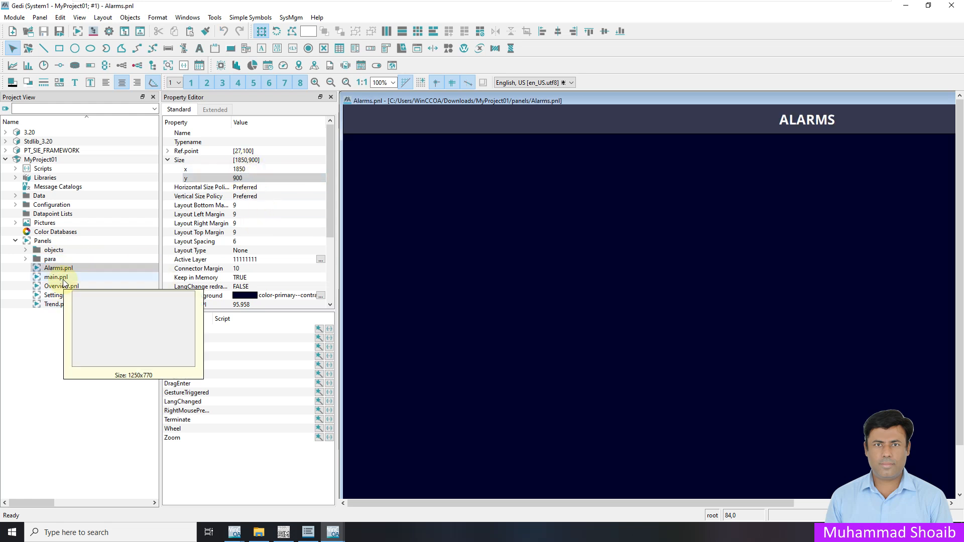
{"action": "double_click", "coordinate": [71, 295]}
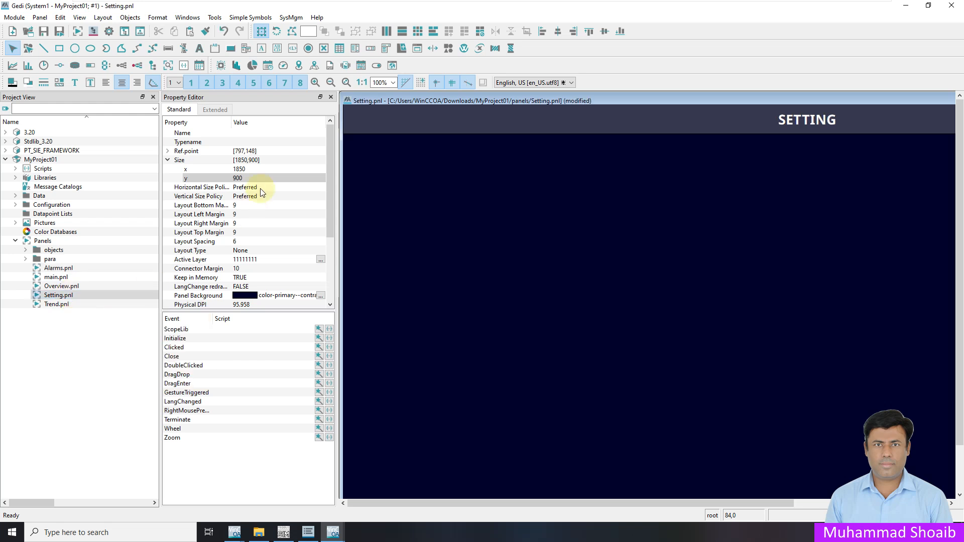
{"action": "double_click", "coordinate": [75, 305]}
{"action": "left_click", "coordinate": [43, 31]}
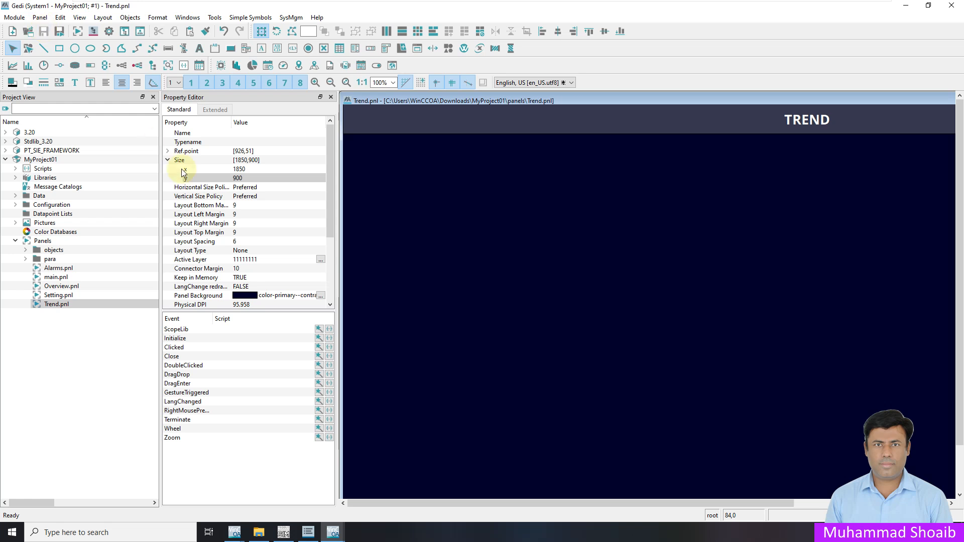
Step: Select the header rectangle in Trend.pnl and check its width
{"action": "left_click_drag", "start_coordinate": [535, 506], "coordinate": [482, 529]}
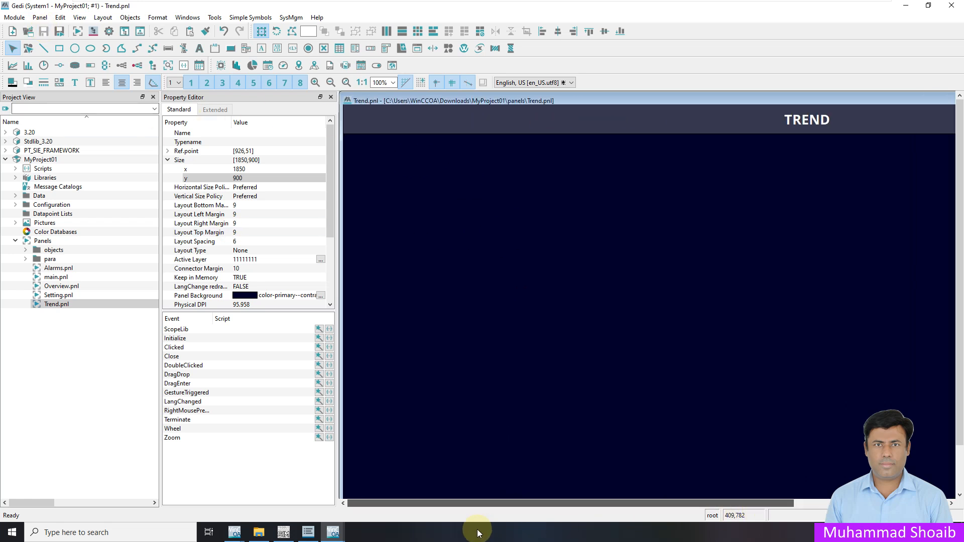
{"action": "left_click", "coordinate": [435, 127]}
{"action": "left_click", "coordinate": [240, 270]}
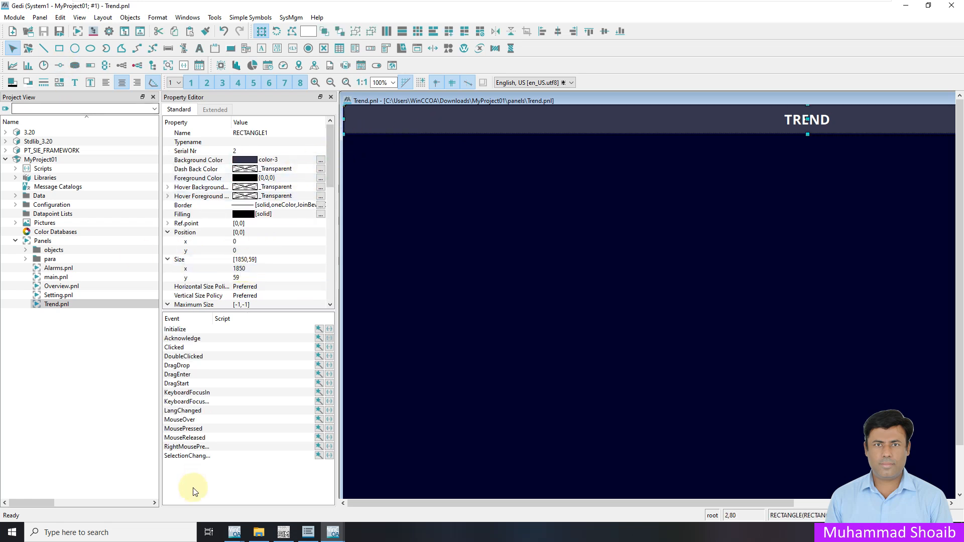
Step: Switch to the WinCC OA runtime window and compare the headers on the Overview, Setting, Trend and Alarms pages, ending on Overview
{"action": "left_click", "coordinate": [333, 532]}
{"action": "left_click", "coordinate": [344, 509]}
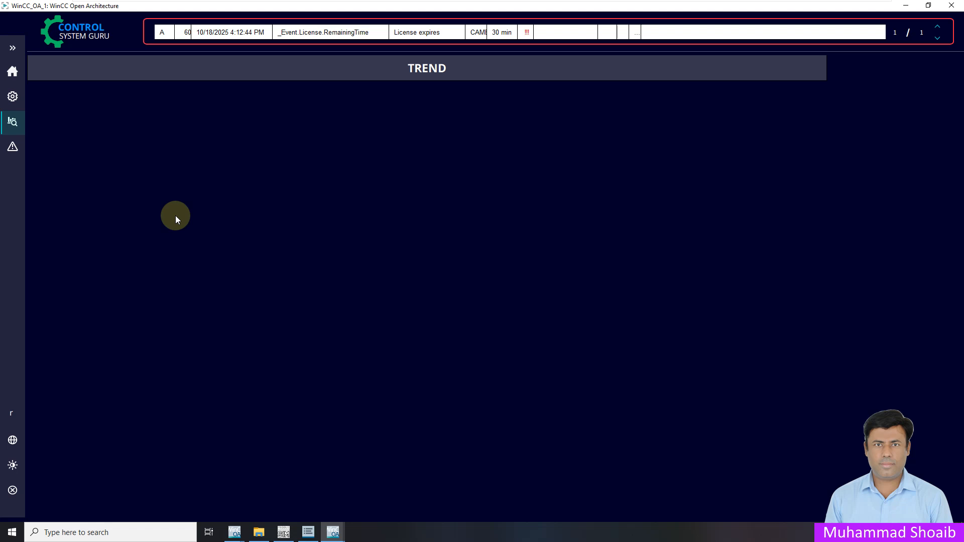
{"action": "left_click", "coordinate": [12, 72]}
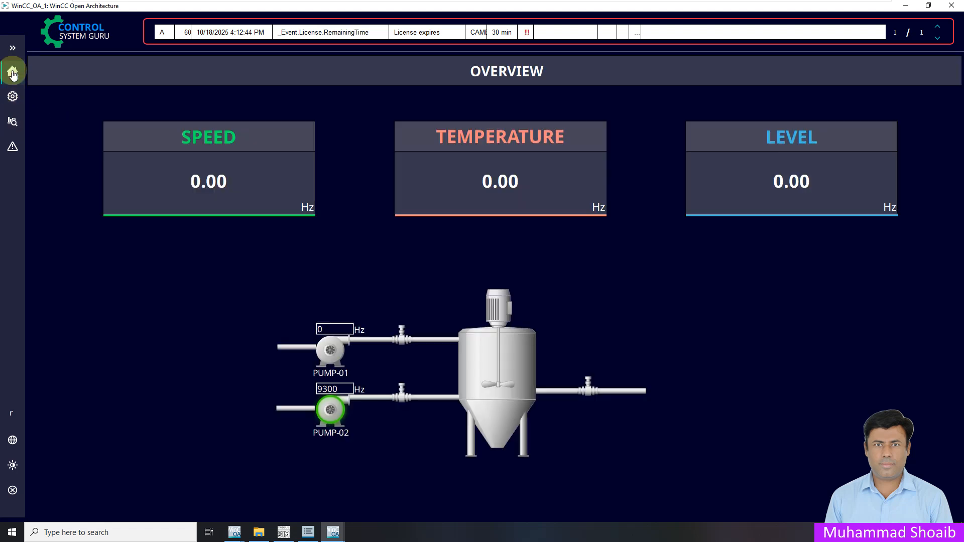
{"action": "left_click", "coordinate": [12, 98]}
{"action": "left_click", "coordinate": [13, 122]}
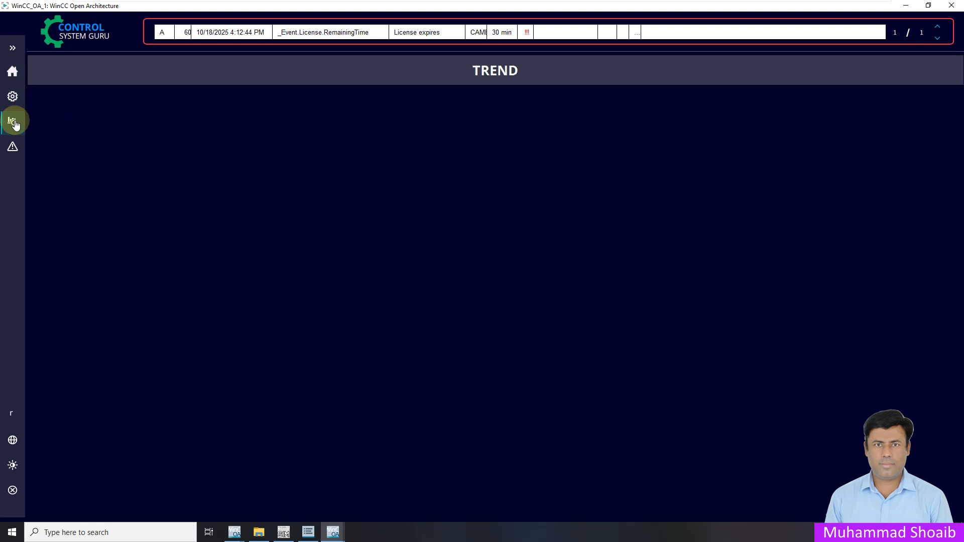
{"action": "left_click", "coordinate": [15, 100]}
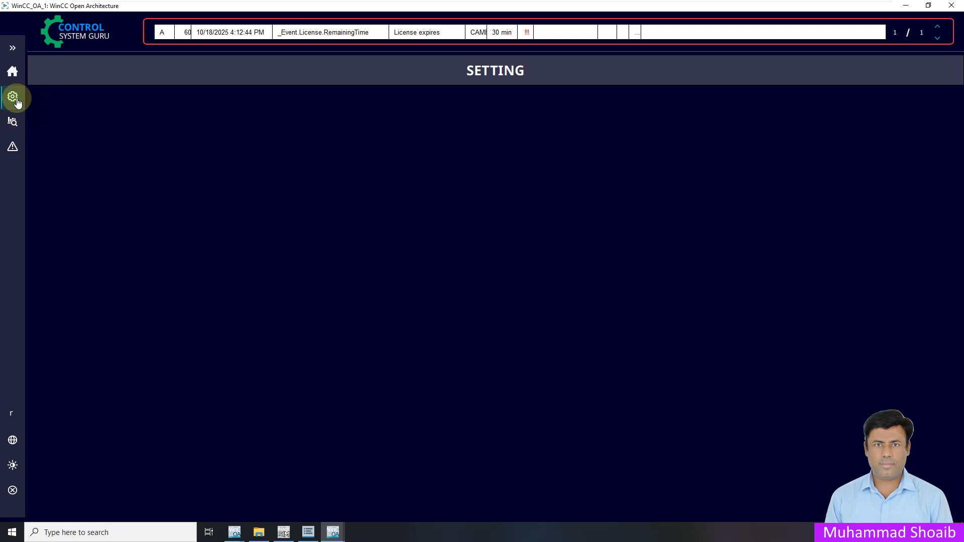
{"action": "left_click", "coordinate": [13, 124]}
{"action": "left_click", "coordinate": [13, 151]}
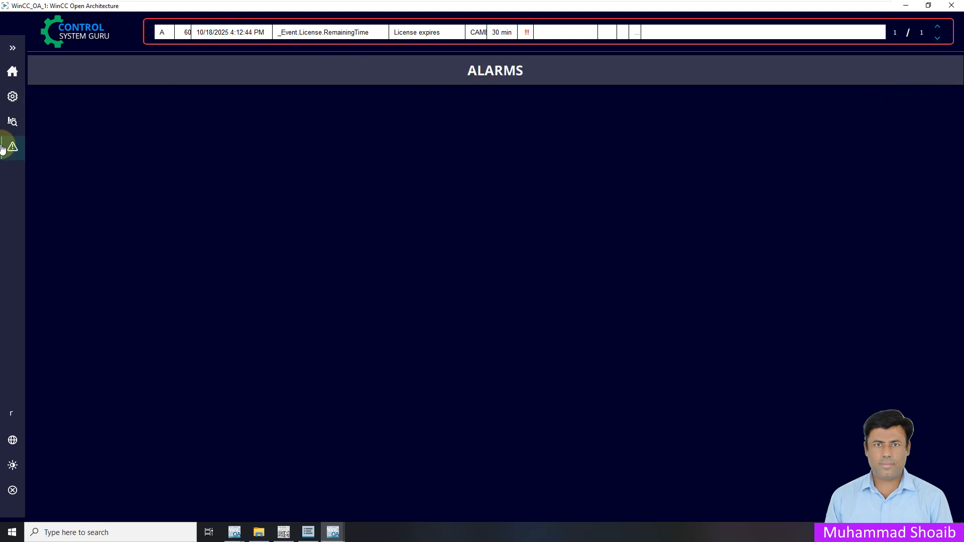
{"action": "left_click", "coordinate": [4, 73]}
Step: Expand the runtime navigation to test the Setting, Trend, Alarms and StartPanel entries, and leave it collapsed on StartPanel
{"action": "left_click", "coordinate": [13, 47]}
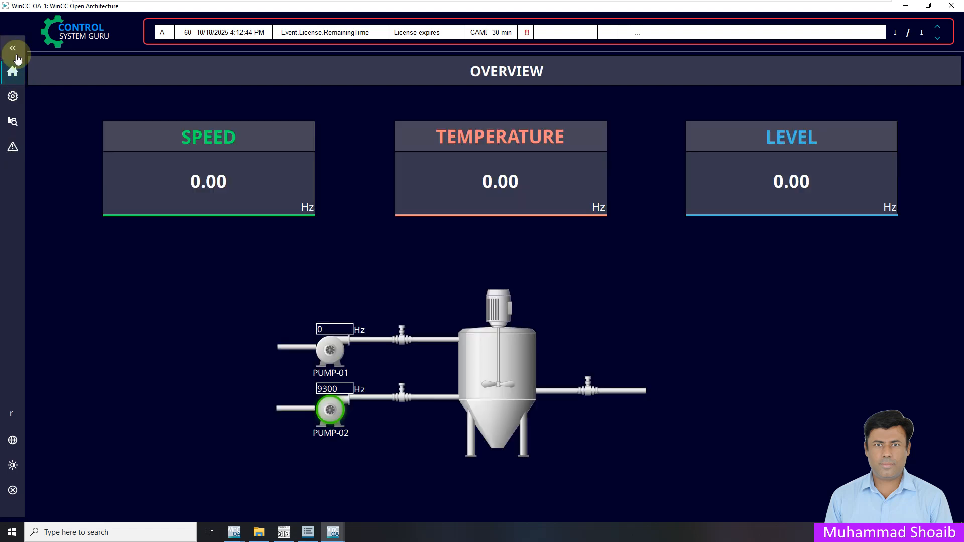
{"action": "left_click", "coordinate": [43, 103]}
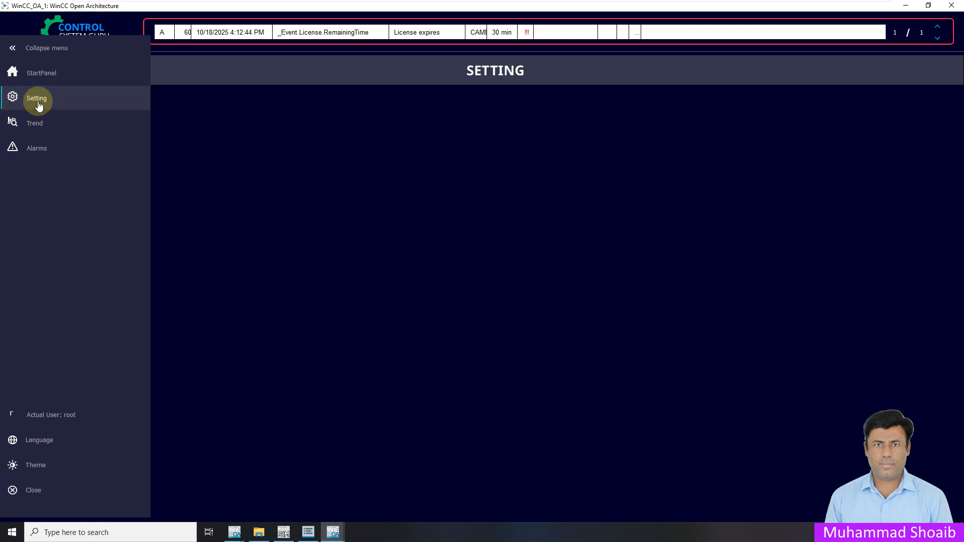
{"action": "left_click", "coordinate": [40, 125]}
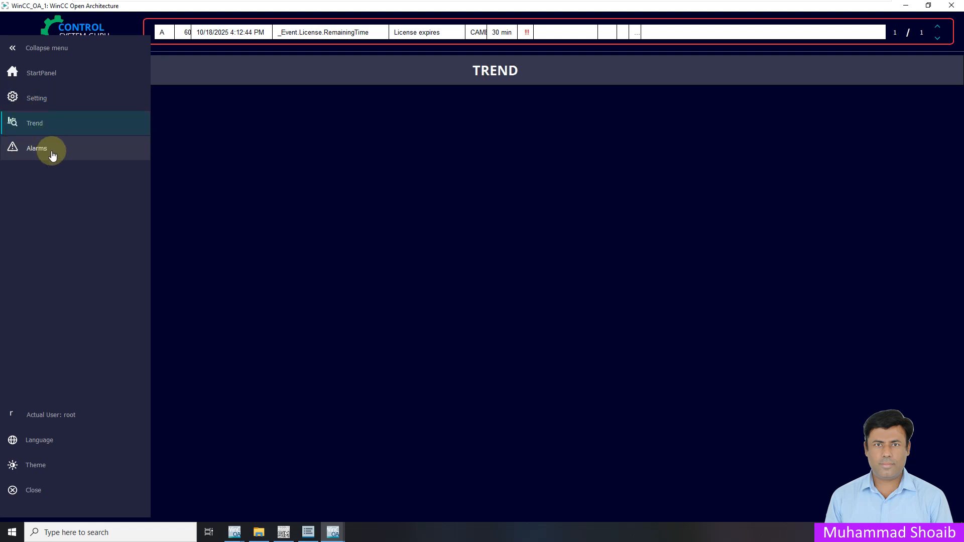
{"action": "left_click", "coordinate": [52, 155]}
{"action": "left_click", "coordinate": [41, 74]}
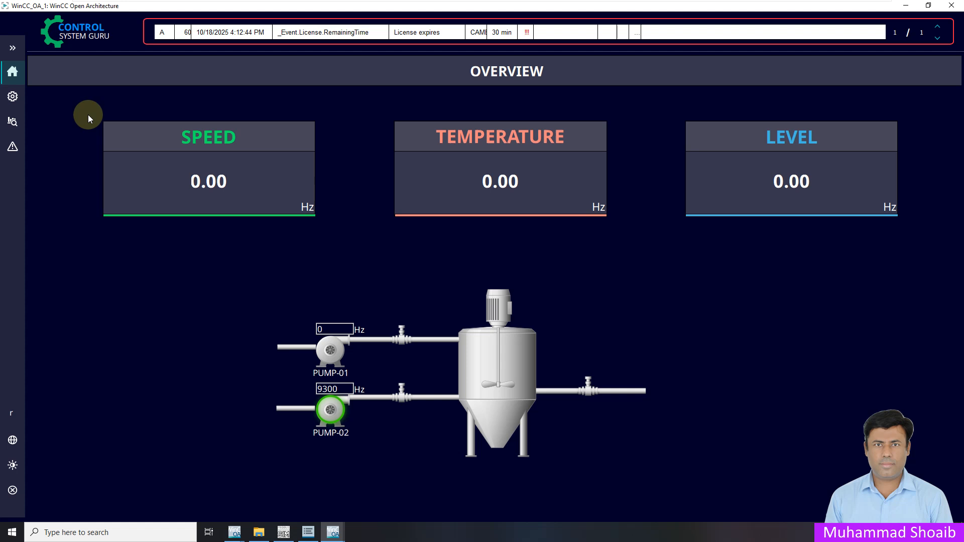
{"action": "left_click", "coordinate": [19, 51]}
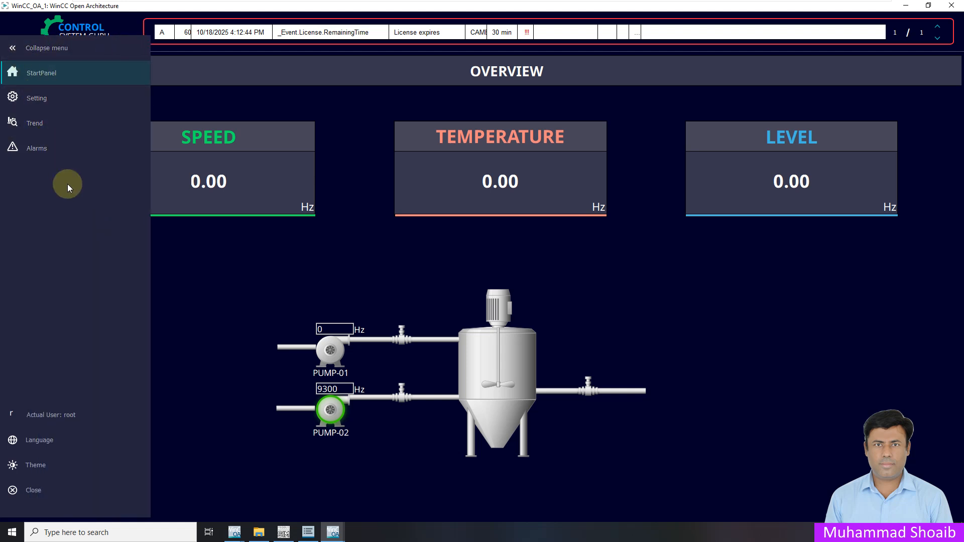
{"action": "left_click", "coordinate": [222, 307]}
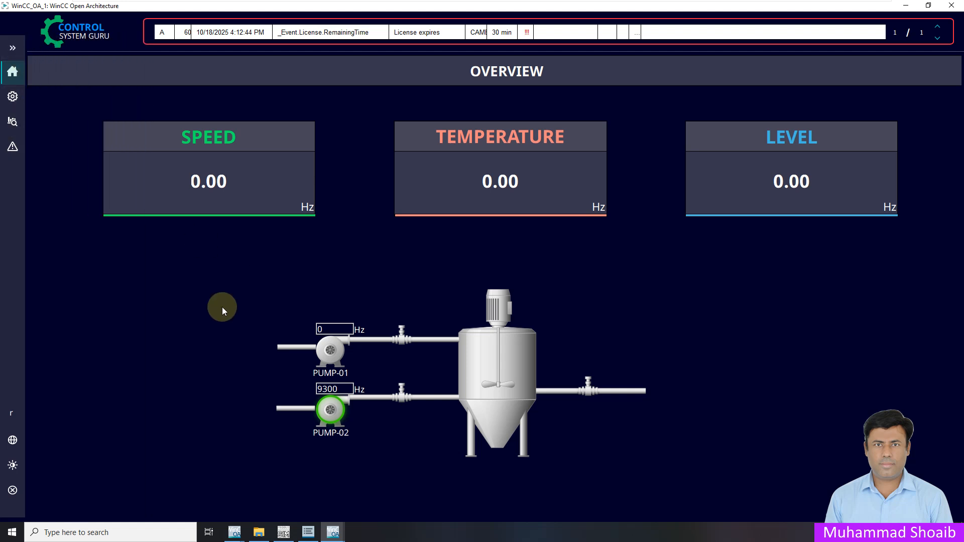